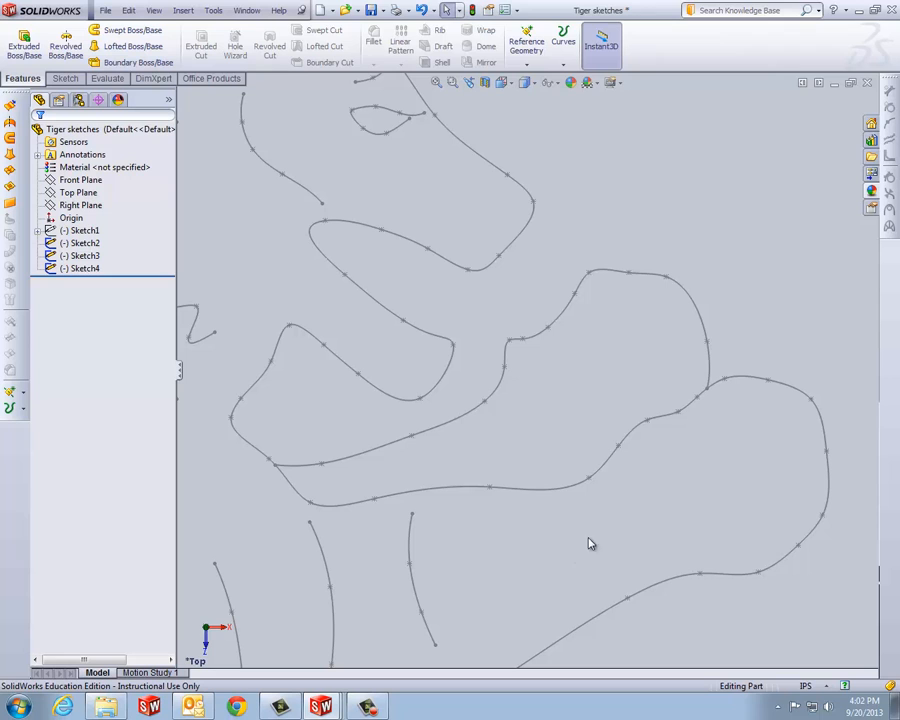
# Edit Sketch3 and move the inner end of the far front leg's spline past the body outline, to about X 4.72, Y 2.43 in.
pyautogui.scroll(3, 678, 507)
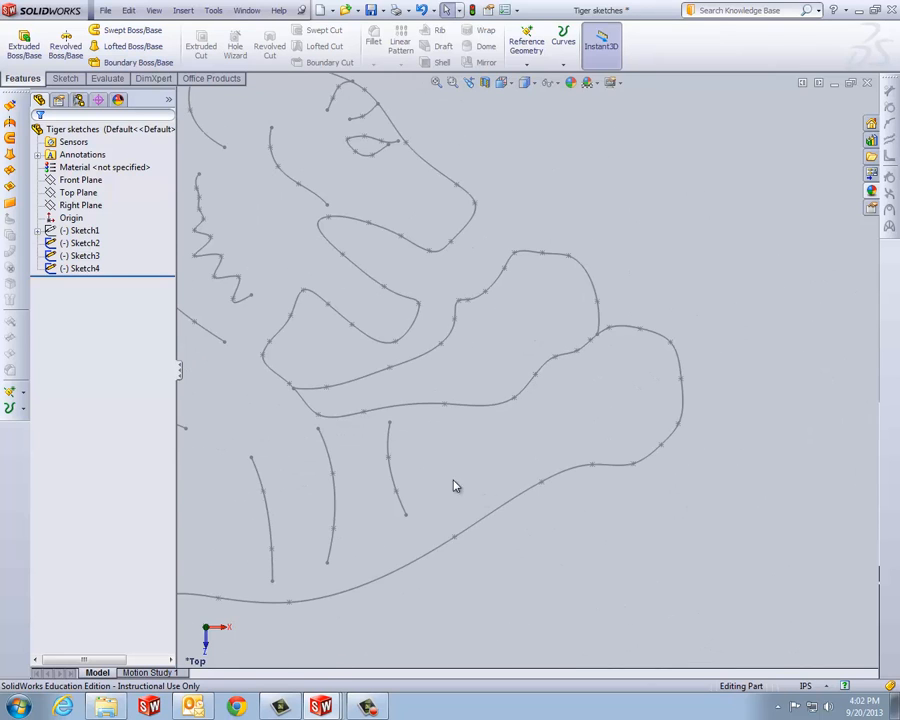
pyautogui.scroll(4, 440, 478)
pyautogui.scroll(-3, 342, 443)
pyautogui.scroll(-2, 333, 414)
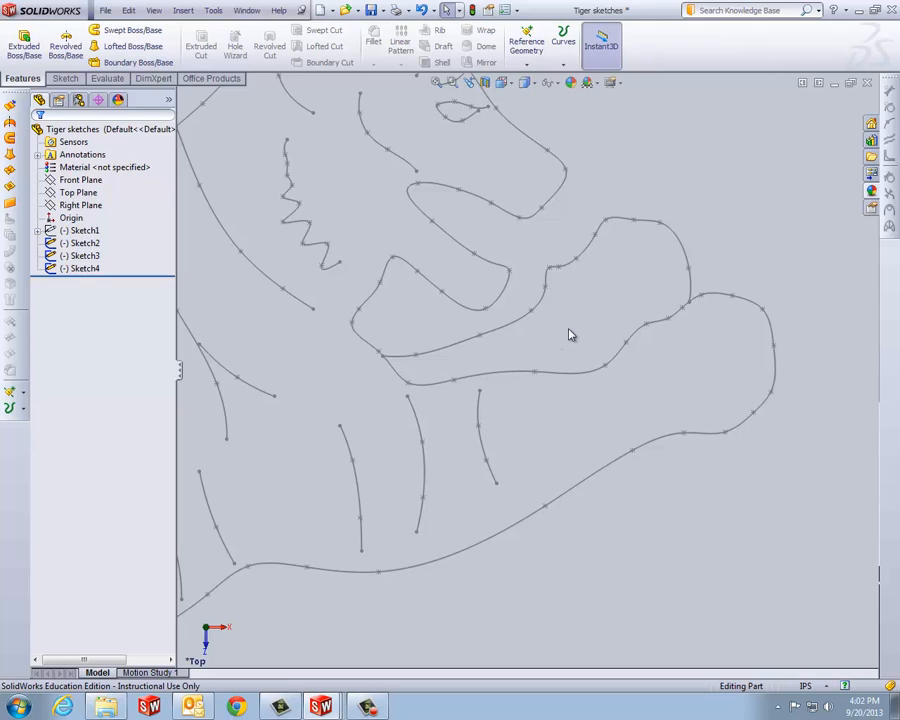
pyautogui.click(84, 256)
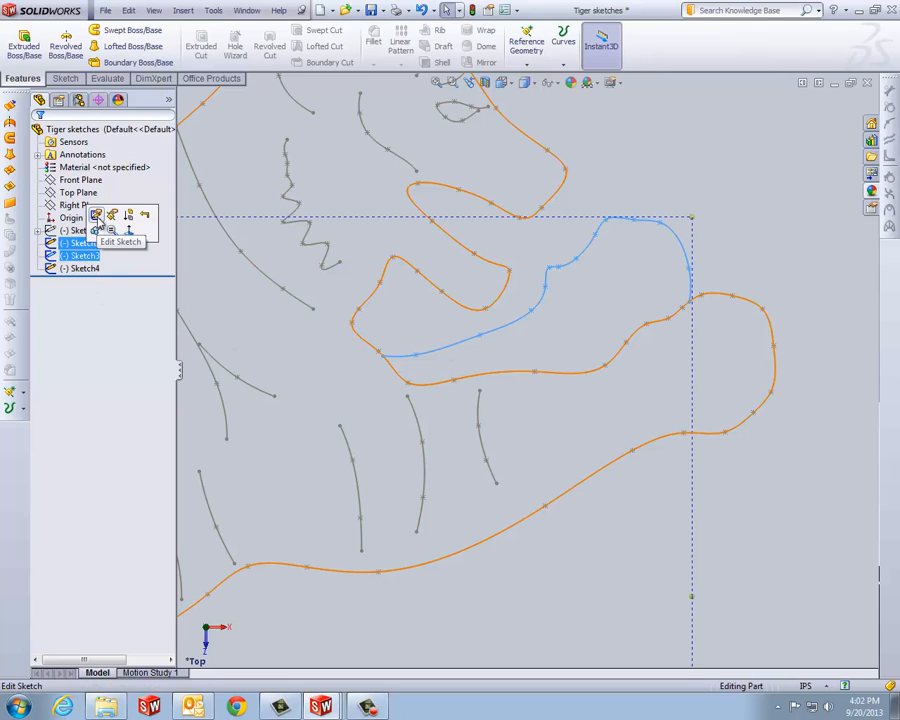
pyautogui.click(96, 217)
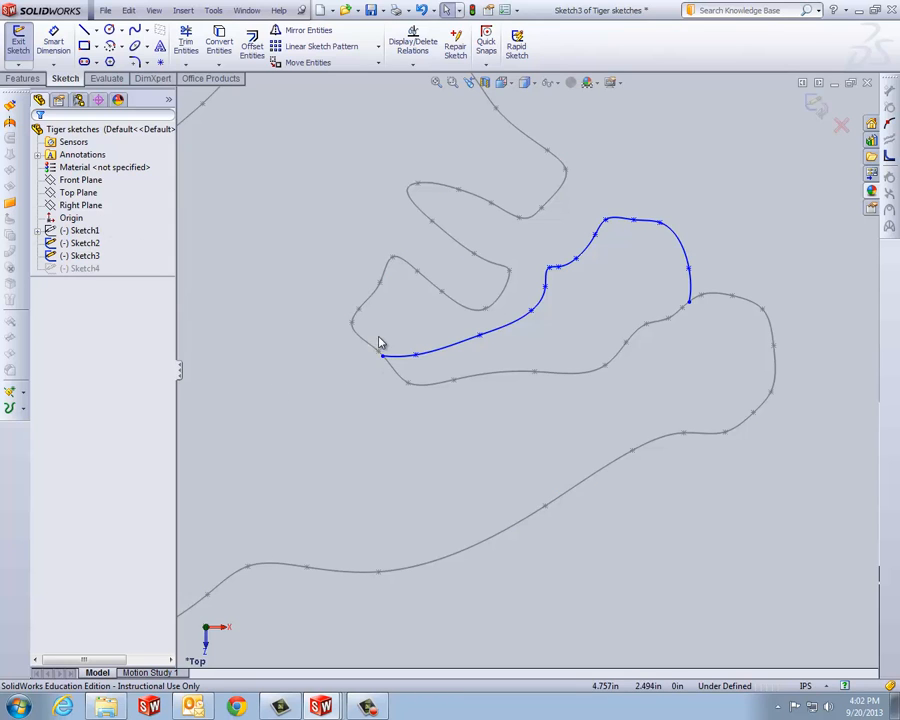
pyautogui.scroll(-3, 380, 343)
pyautogui.moveTo(434, 394); pyautogui.dragTo(387, 397)
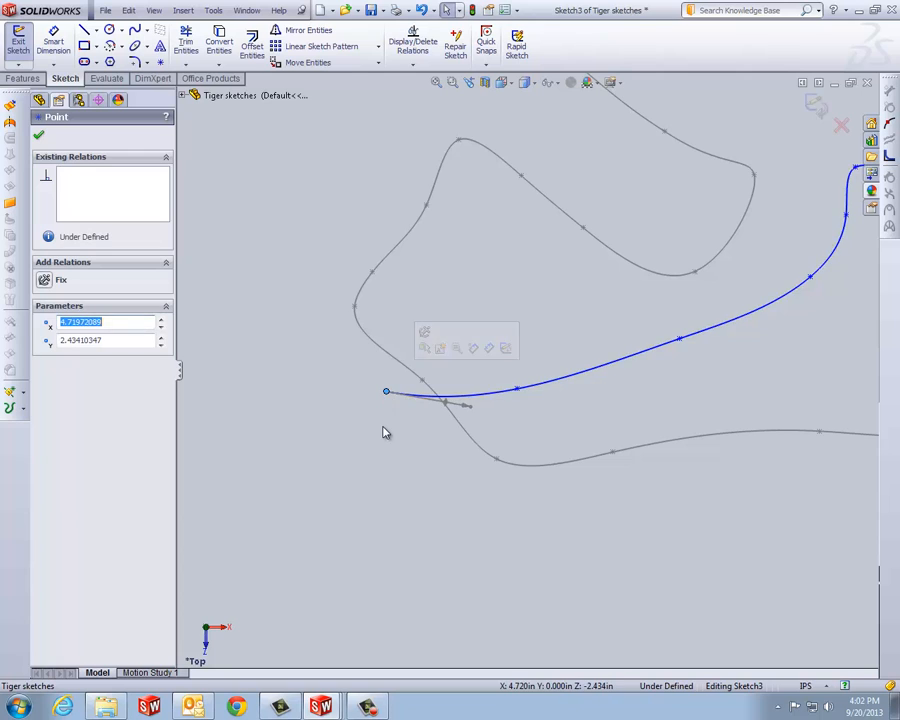
# Move the paw end of the far front leg's spline inside the near leg's outline, to about X 5.65, Y 2.52 in.
pyautogui.scroll(5, 383, 433)
pyautogui.scroll(-4, 771, 336)
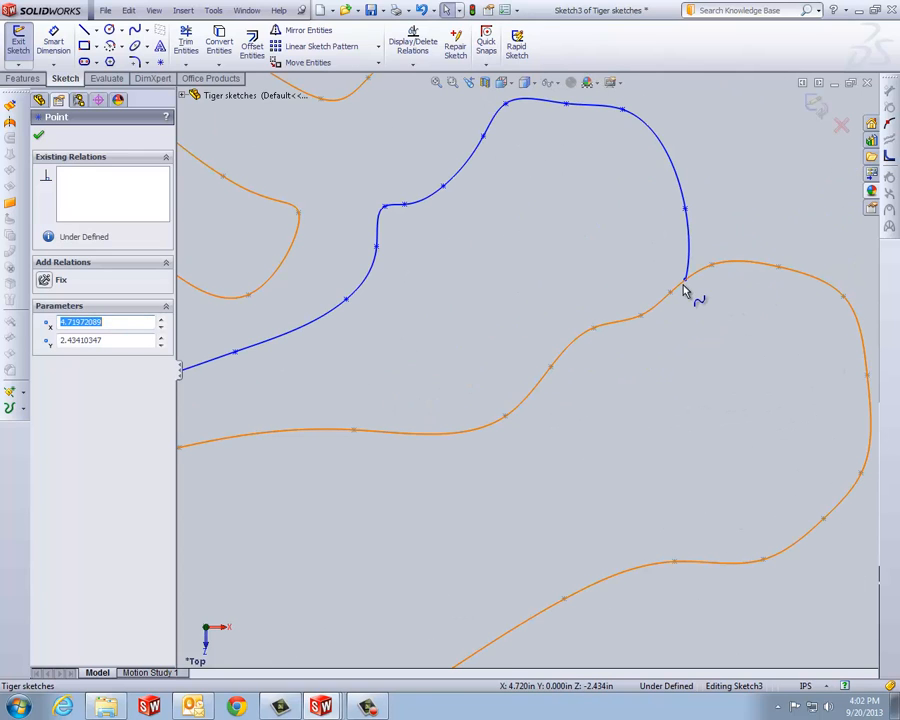
pyautogui.moveTo(685, 285); pyautogui.dragTo(681, 310)
pyautogui.scroll(5, 674, 404)
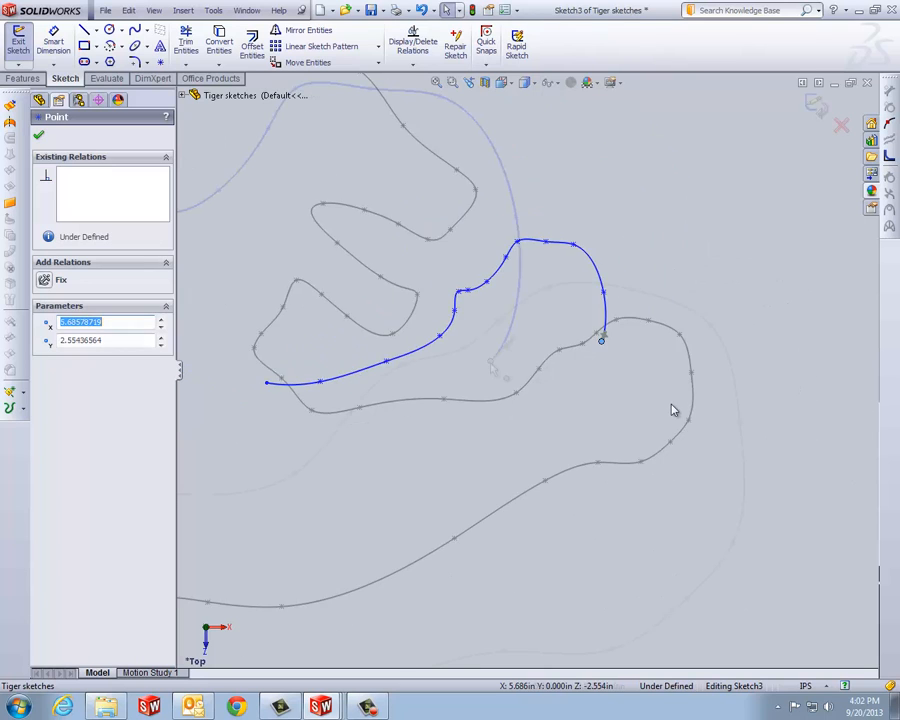
pyautogui.scroll(-6, 625, 350)
pyautogui.moveTo(511, 343); pyautogui.dragTo(480, 369)
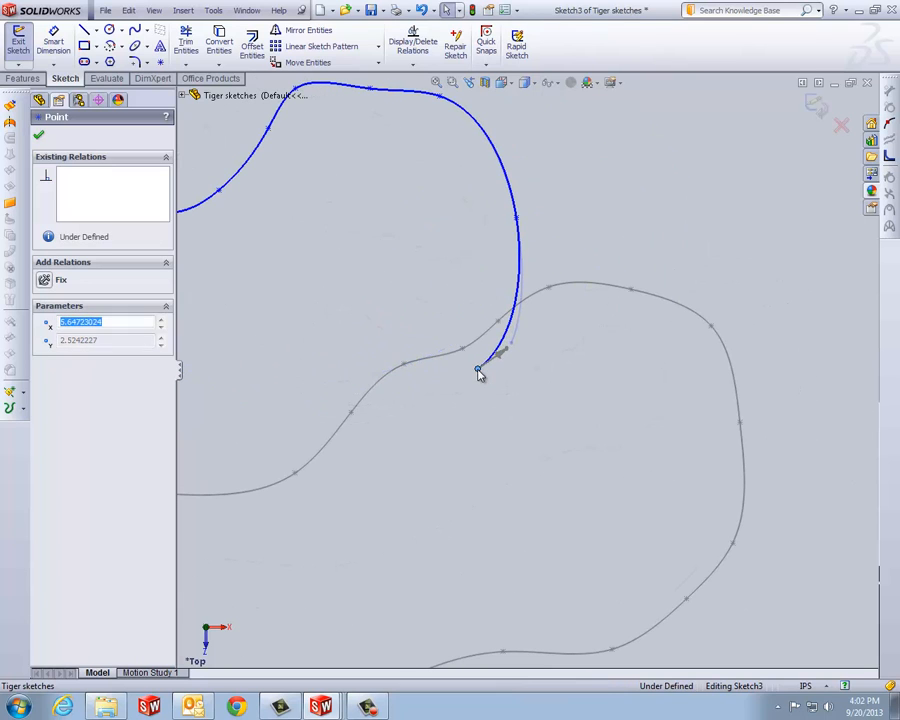
pyautogui.click(529, 428)
pyautogui.scroll(2, 529, 428)
pyautogui.scroll(4, 538, 440)
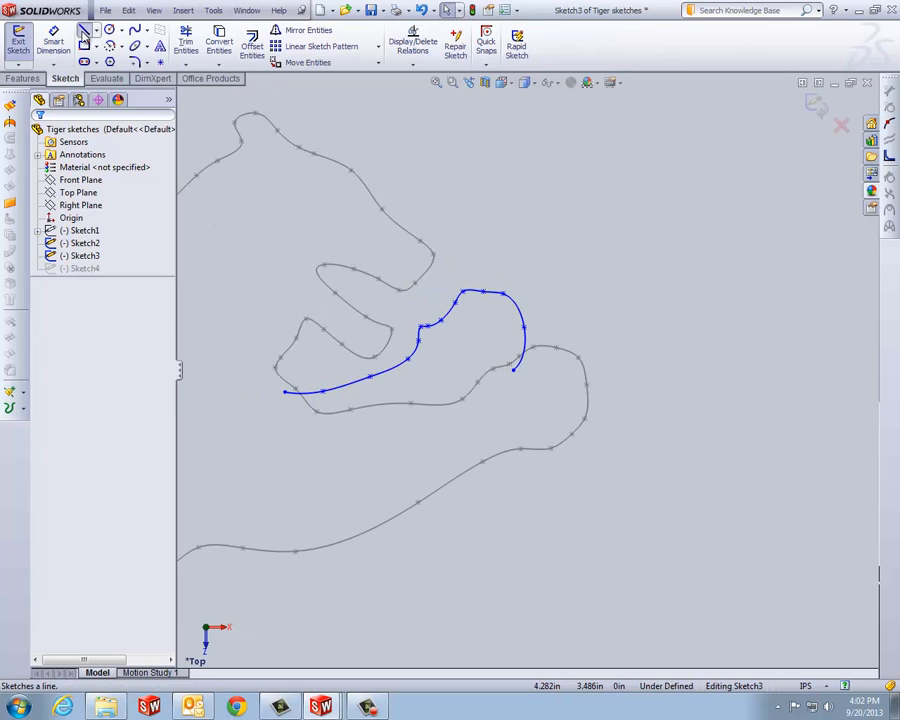
# Close the far front leg's profile with three connected lines inside the body, the first about 0.28 in and the last about 0.23 in long.
pyautogui.click(84, 29)
pyautogui.click(285, 392)
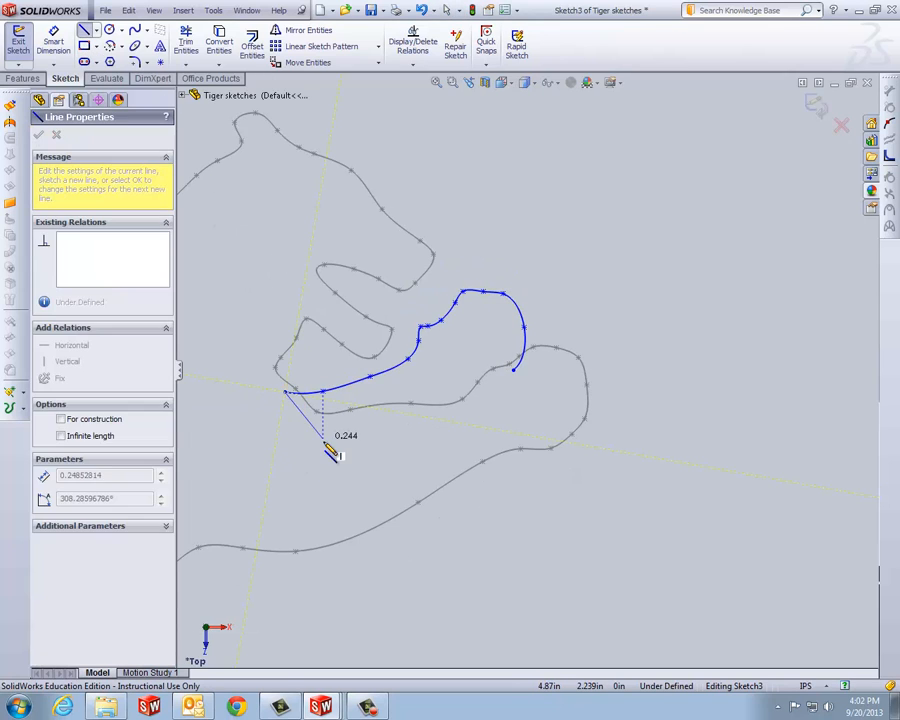
pyautogui.click(323, 447)
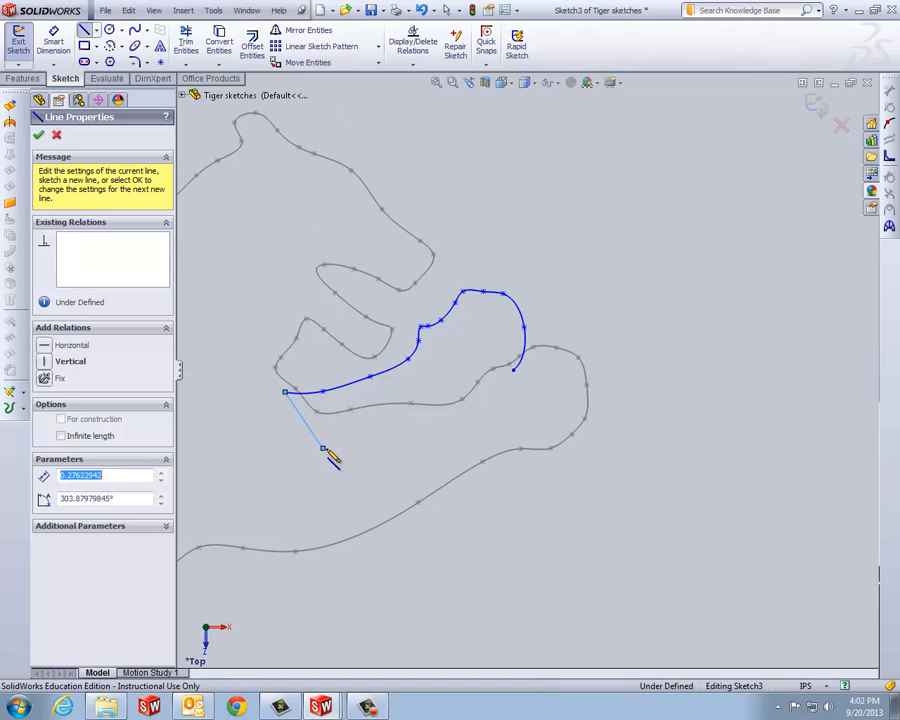
pyautogui.click(488, 420)
pyautogui.click(513, 372)
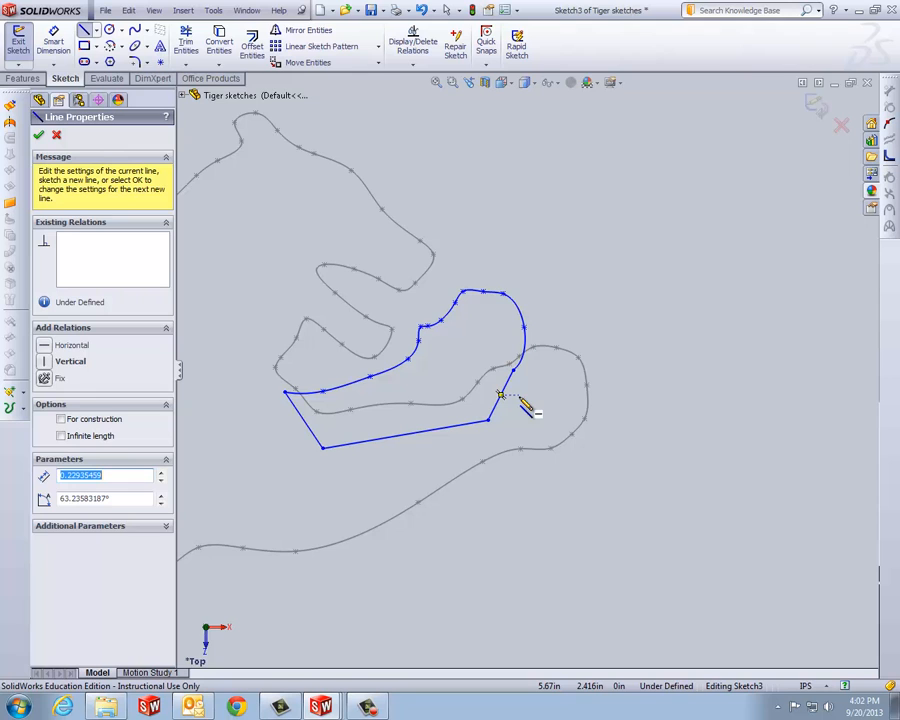
# Close the far hind leg's profile with four connected lines running inside the body outline, and exit the sketch.
pyautogui.scroll(8, 527, 405)
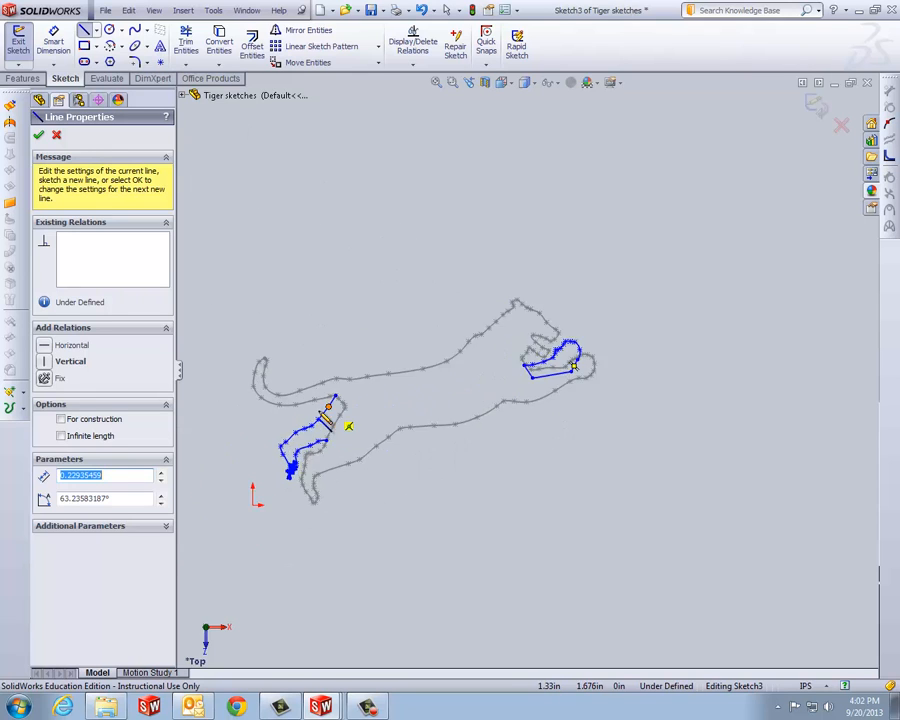
pyautogui.scroll(-6, 516, 420)
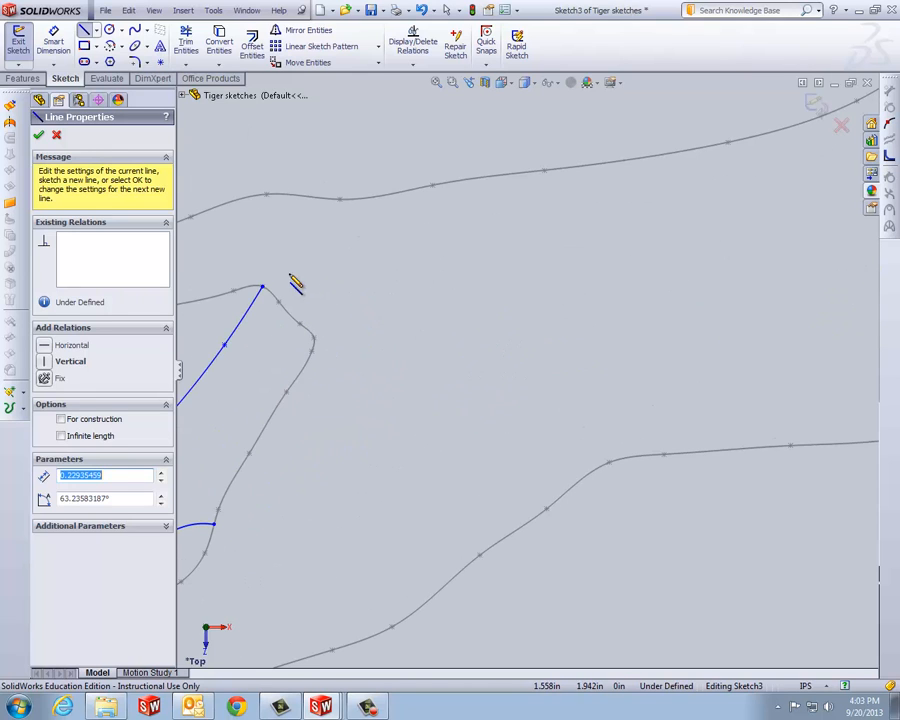
pyautogui.click(264, 289)
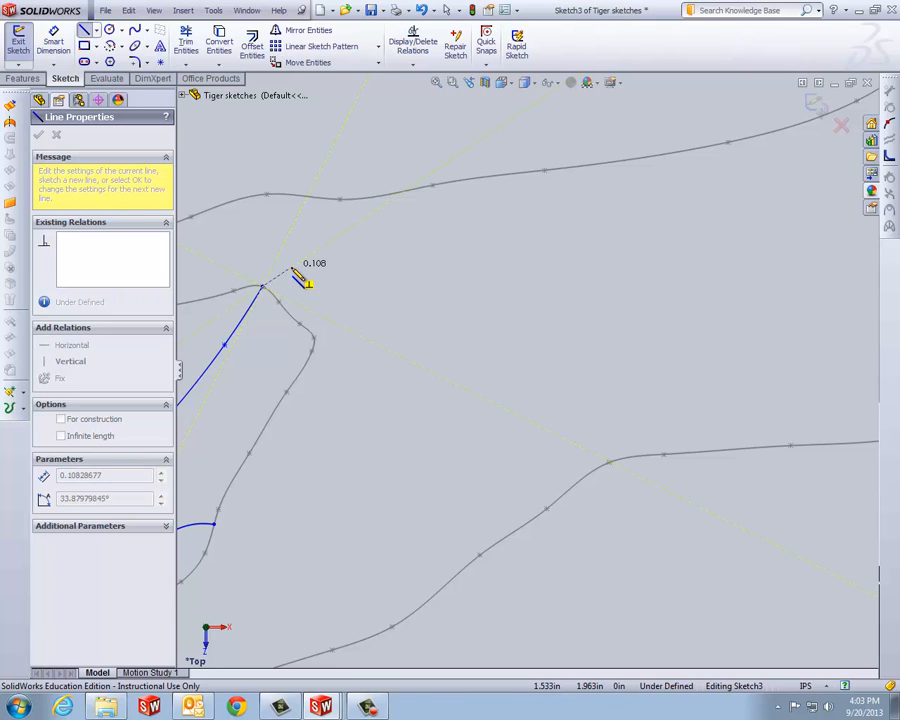
pyautogui.click(294, 265)
pyautogui.click(350, 347)
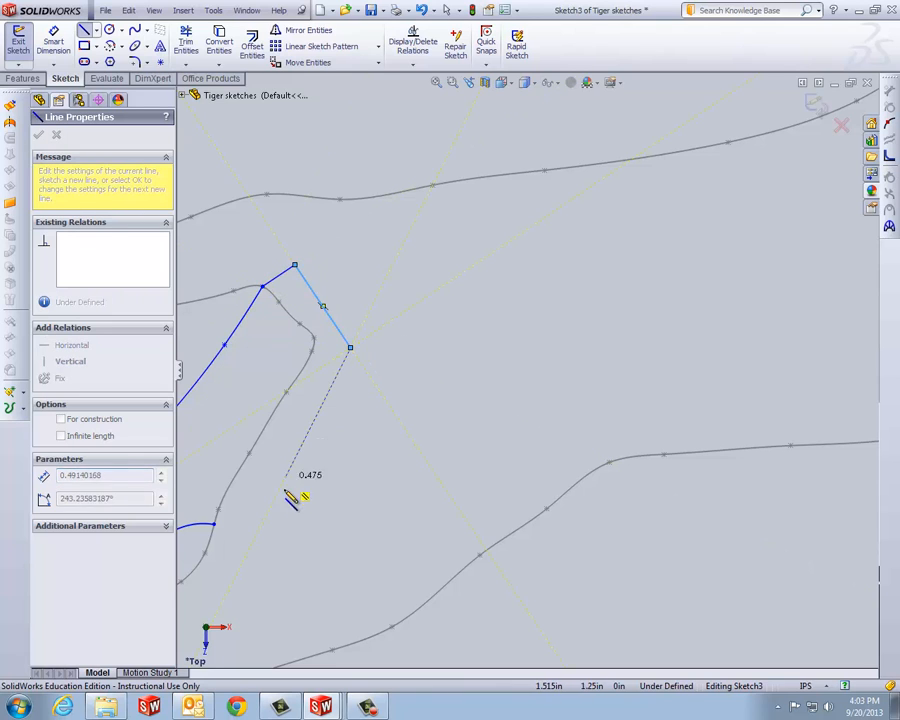
pyautogui.click(270, 510)
pyautogui.doubleClick(241, 517)
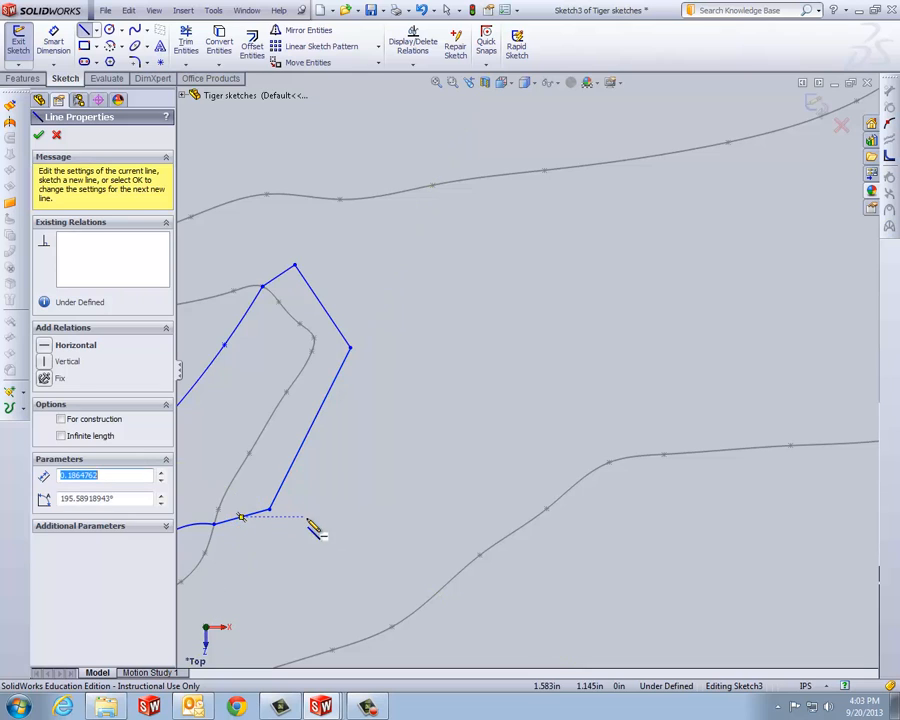
pyautogui.scroll(2, 335, 514)
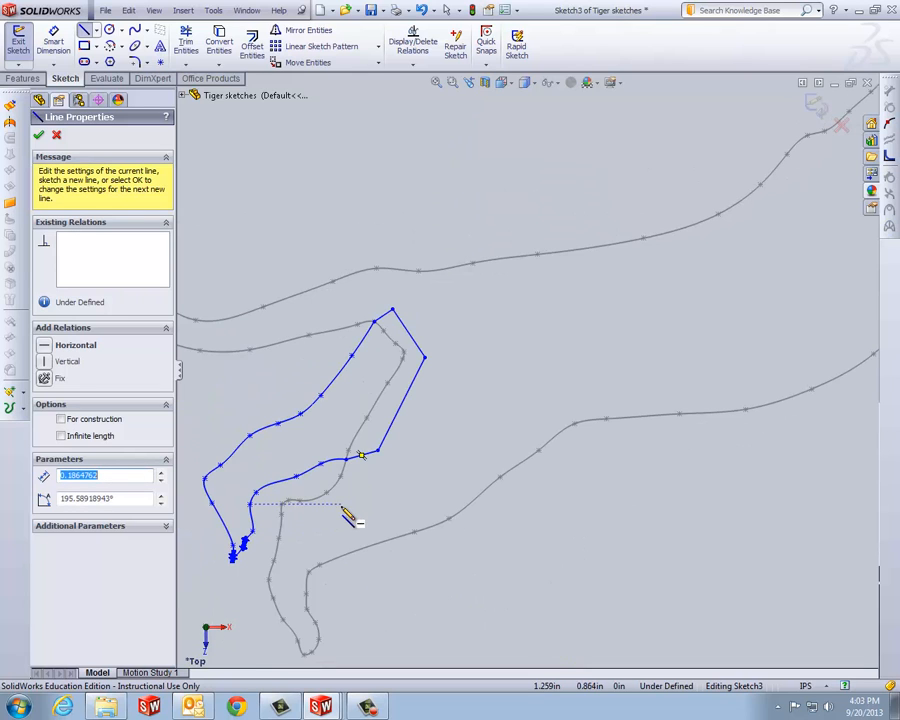
pyautogui.click(38, 136)
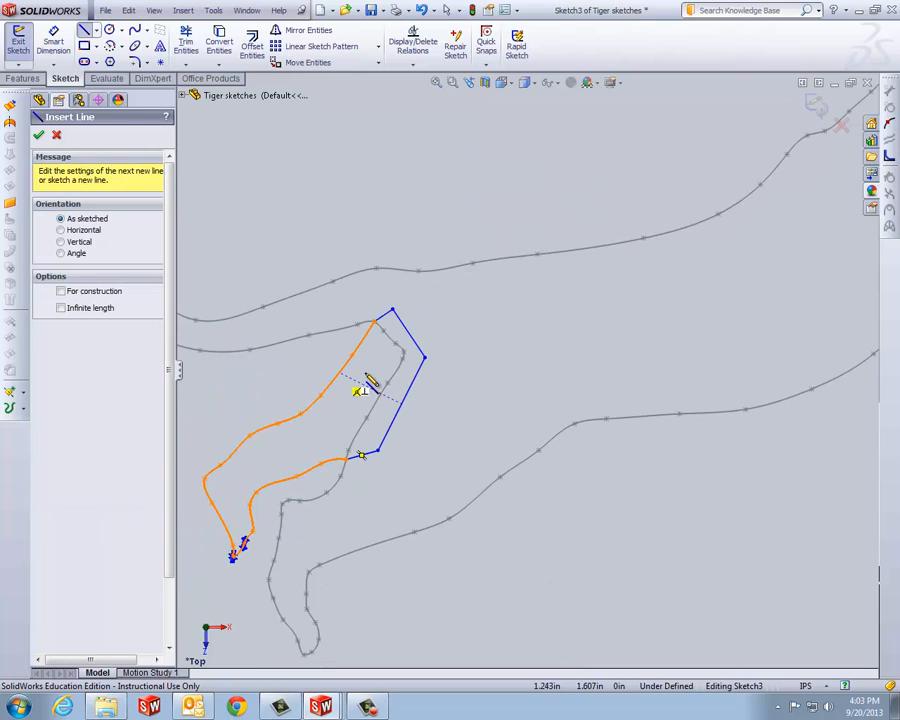
pyautogui.click(815, 106)
# Extrude Sketch2, the tiger's body outline, to a blind depth of 0.1 in with a 5° draft.
pyautogui.scroll(5, 570, 190)
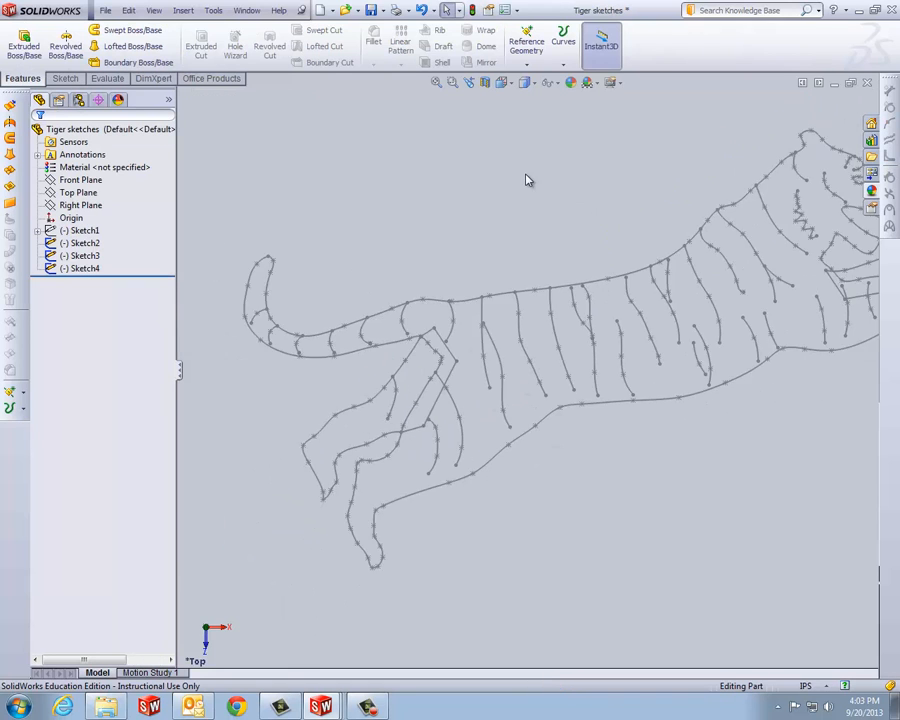
pyautogui.scroll(-2, 766, 379)
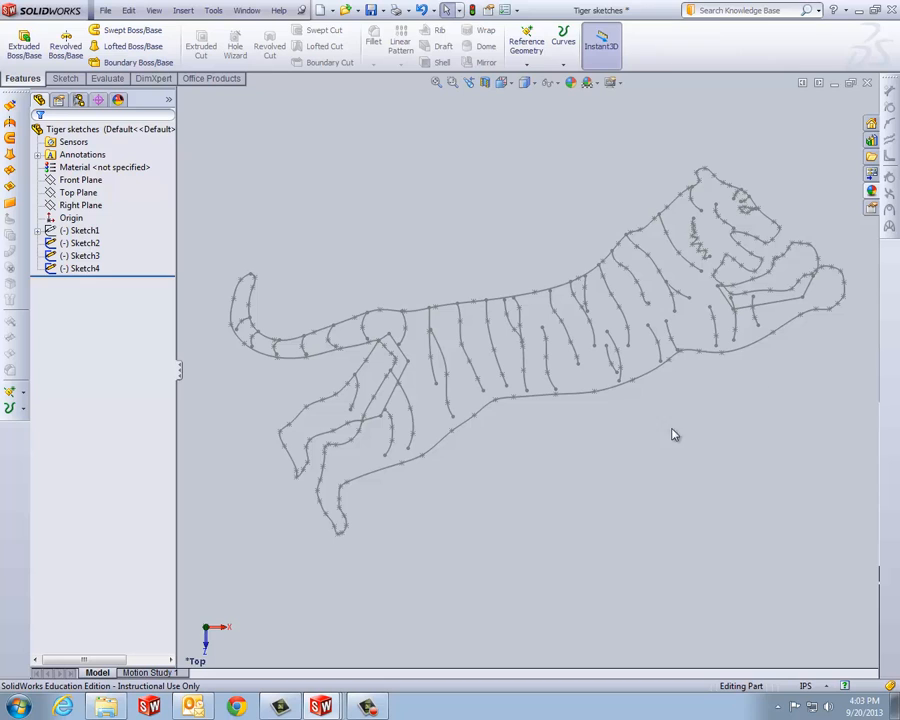
pyautogui.scroll(-2, 779, 404)
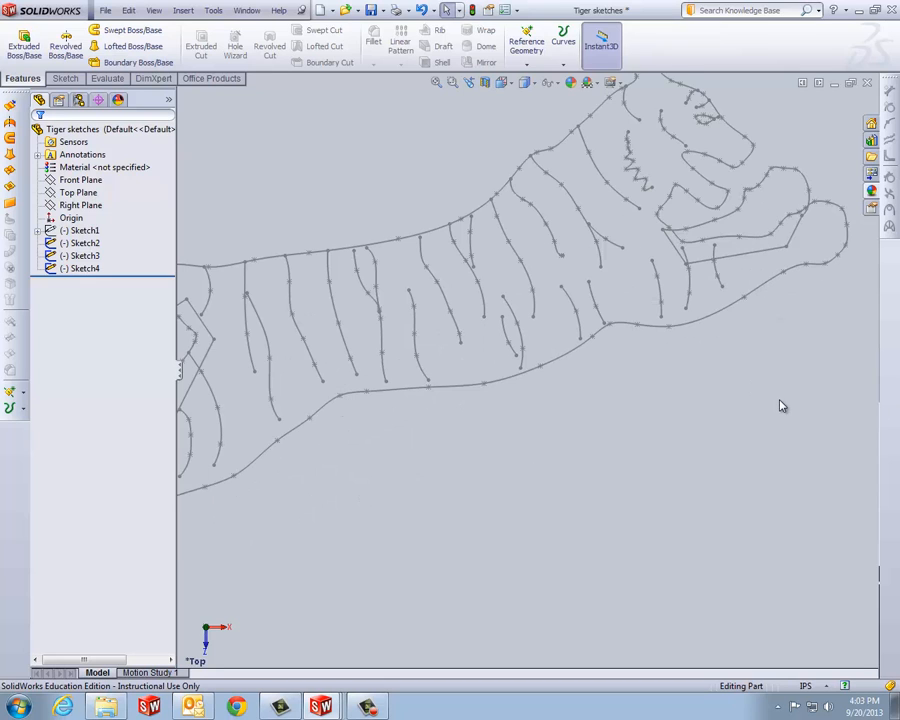
pyautogui.scroll(3, 771, 414)
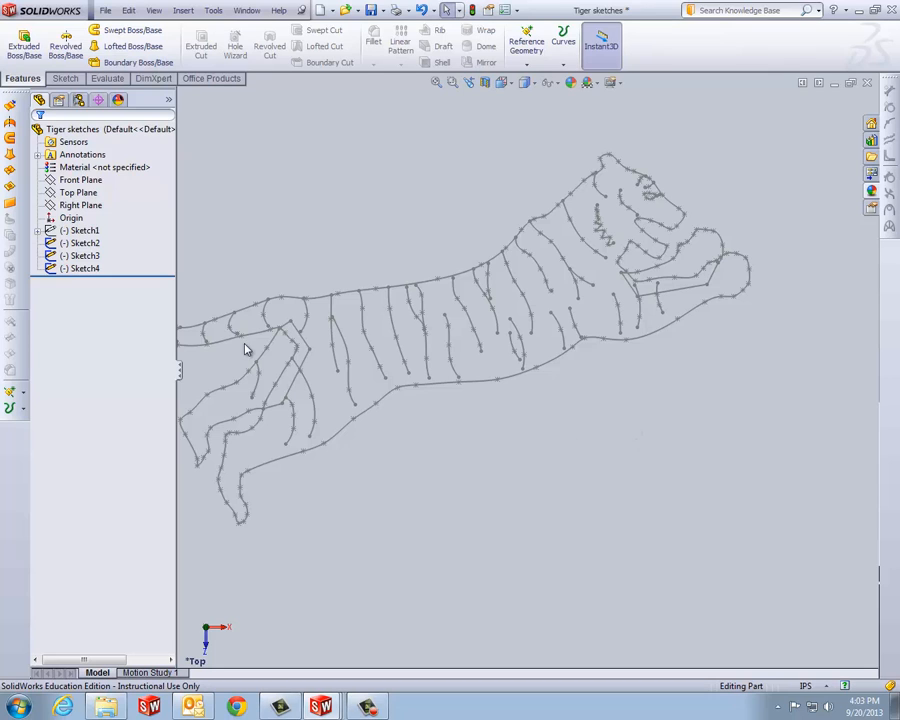
pyautogui.click(86, 244)
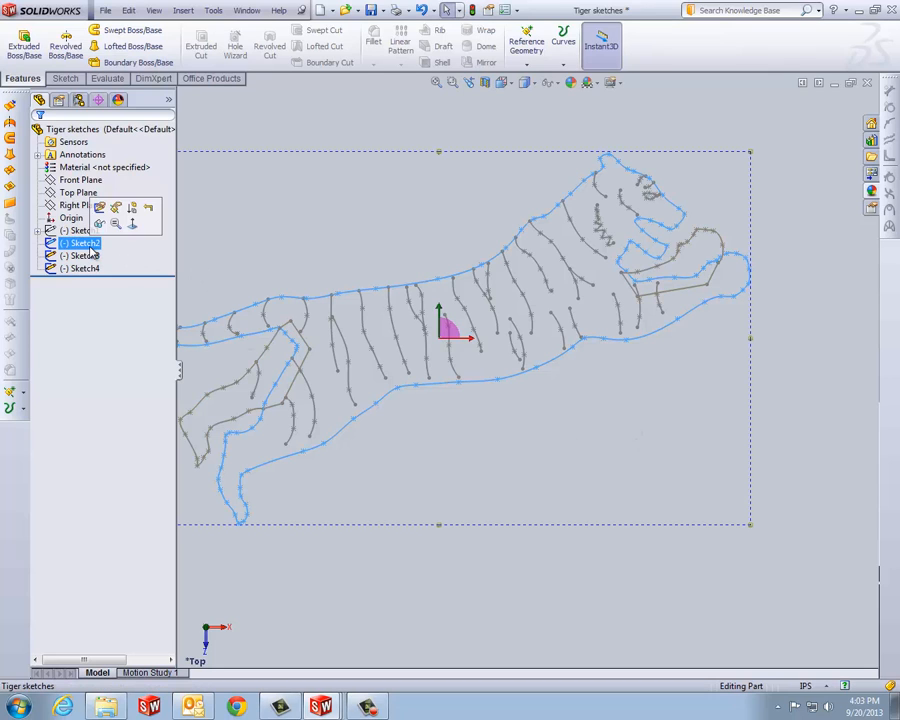
pyautogui.click(24, 47)
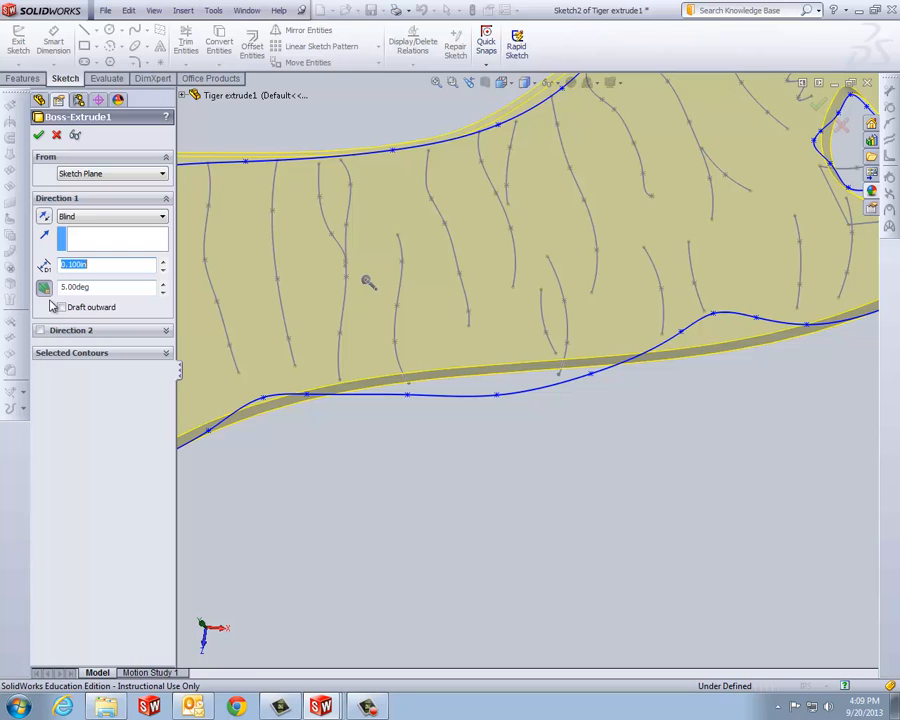
pyautogui.click(44, 287)
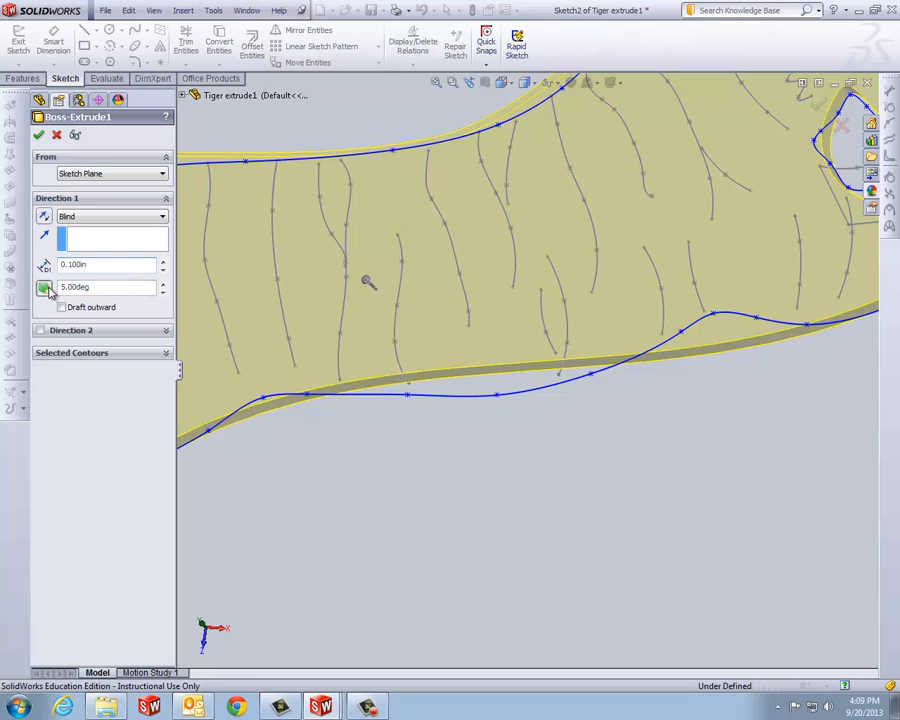
pyautogui.click(39, 137)
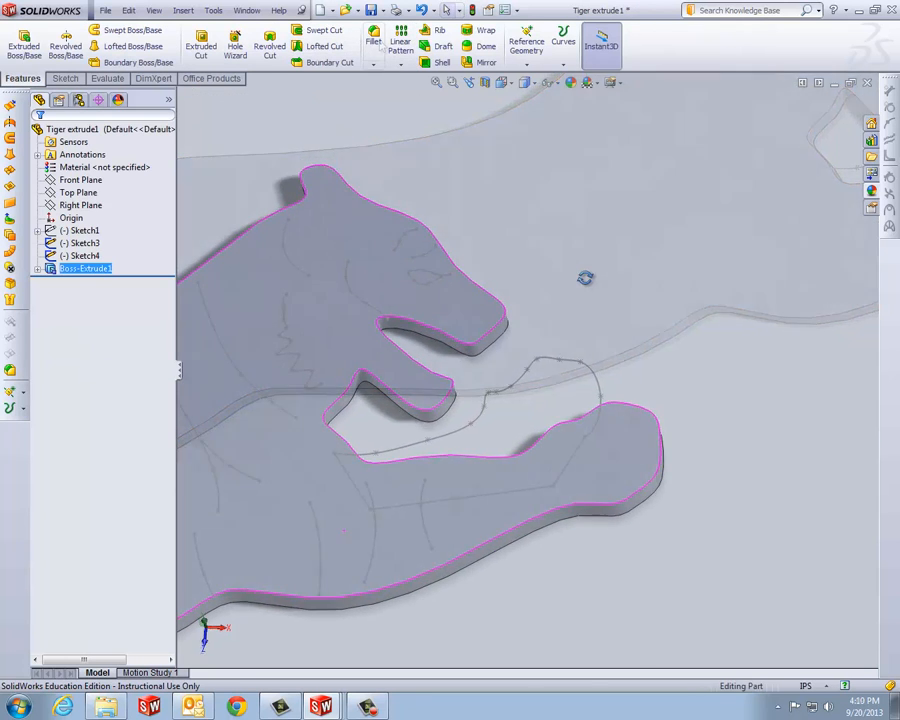
# Extrude Sketch3, the far leg profiles, to a blind depth of 0.032 in, merged with the body.
pyautogui.scroll(2, 548, 287)
pyautogui.scroll(-2, 532, 337)
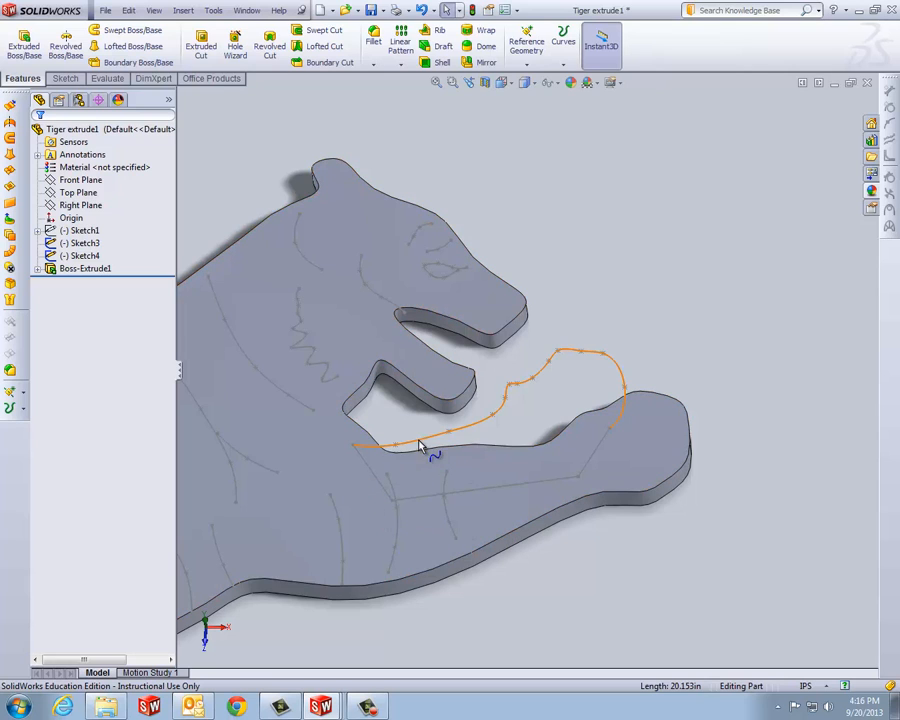
pyautogui.click(86, 246)
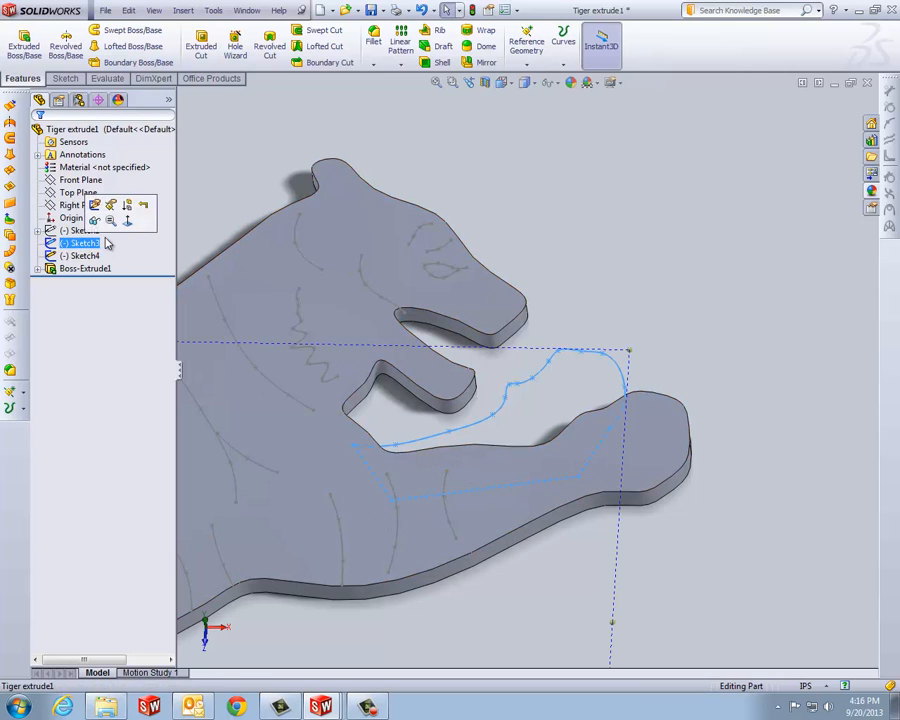
pyautogui.click(25, 46)
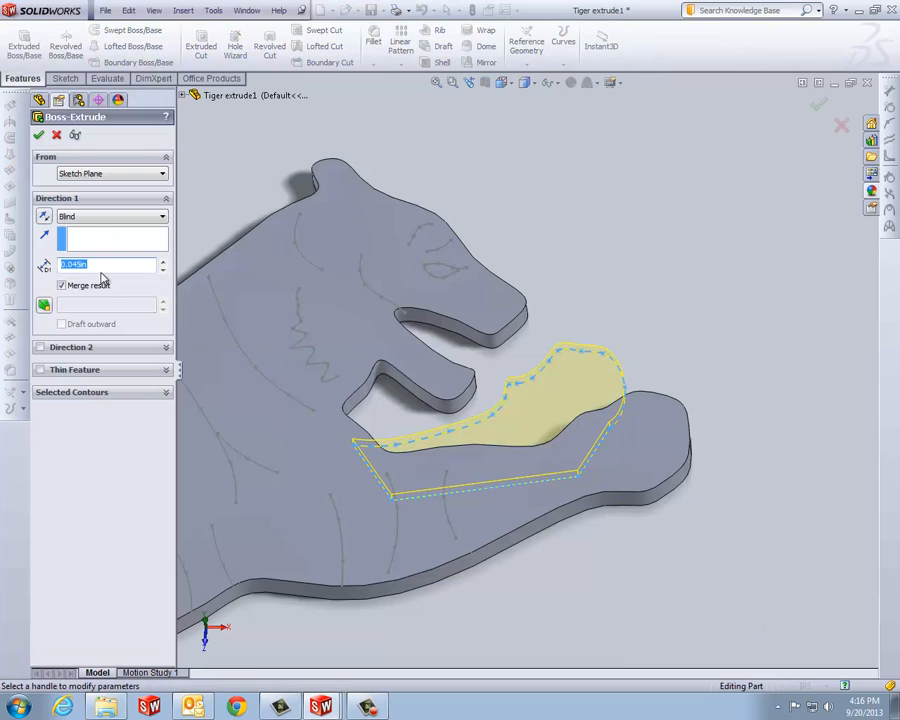
pyautogui.write('.032')
pyautogui.click(38, 134)
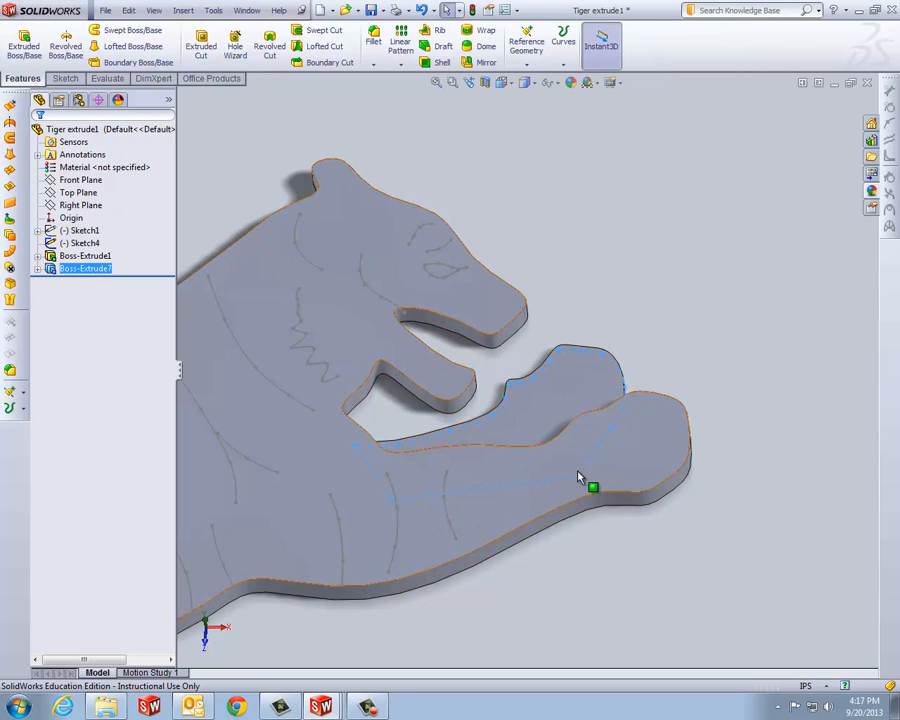
# Examine from several angles how the extruded far front and hind legs meet the thicker body.
pyautogui.scroll(-2, 566, 465)
pyautogui.scroll(4, 563, 459)
pyautogui.moveTo(496, 427)
pyautogui.mouseDown(button='middle')
pyautogui.moveTo(460, 562)
pyautogui.moveTo(500, 430)
pyautogui.mouseUp(button='middle')
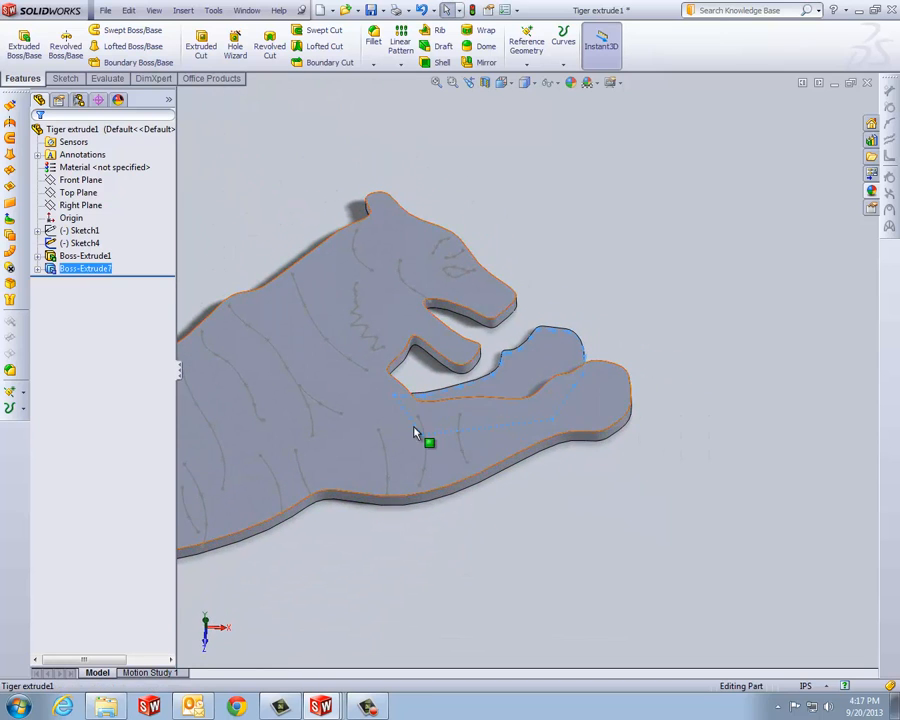
pyautogui.scroll(3, 488, 432)
pyautogui.scroll(-4, 297, 444)
pyautogui.scroll(-2, 485, 361)
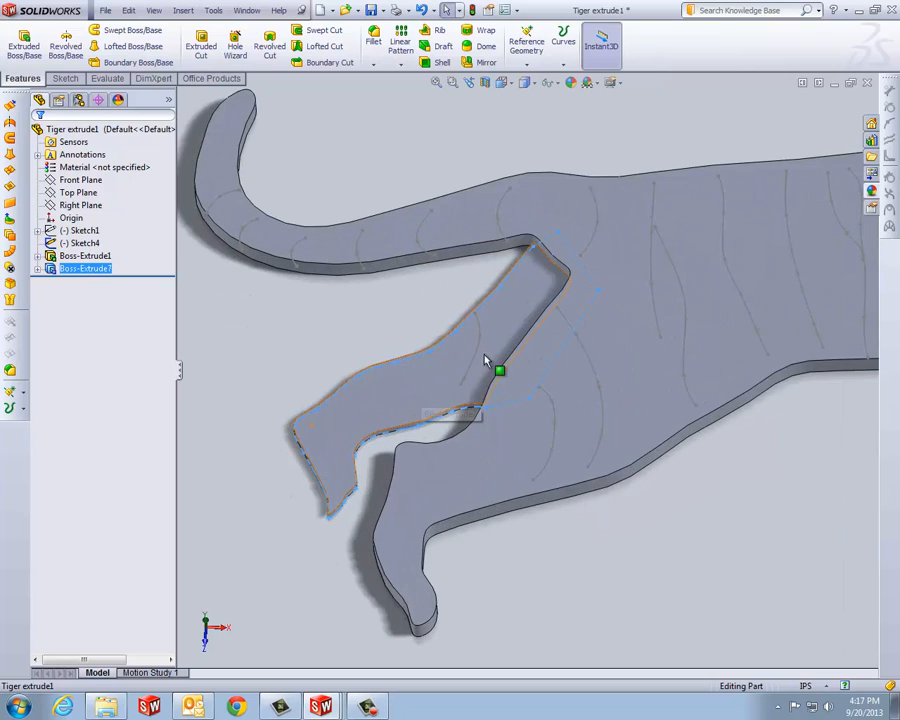
pyautogui.scroll(2, 516, 368)
pyautogui.scroll(-3, 520, 368)
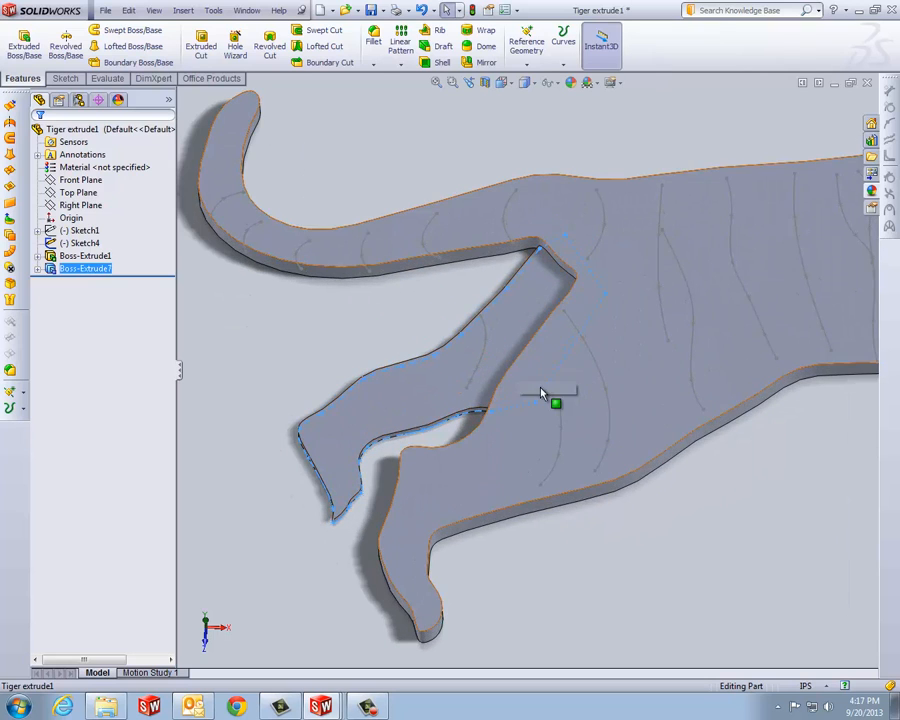
pyautogui.moveTo(541, 393)
pyautogui.mouseDown(button='middle')
pyautogui.moveTo(621, 382)
pyautogui.moveTo(556, 384)
pyautogui.mouseUp(button='middle')
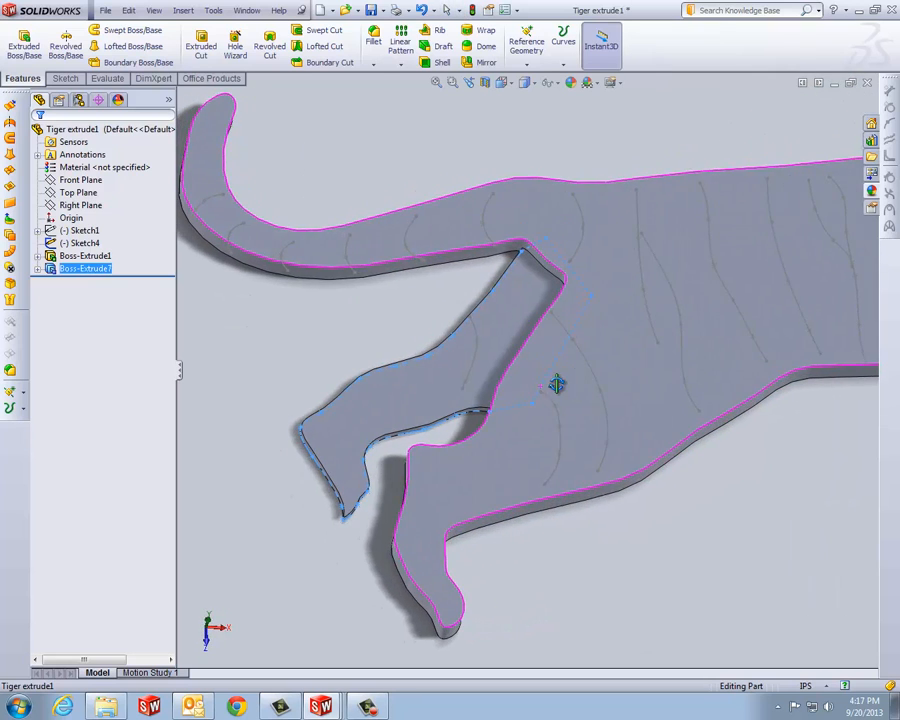
# Fillet the outer edge loop of the body's top face with a 0.063 in radius, checking the preview near the far front leg.
pyautogui.scroll(5, 540, 402)
pyautogui.scroll(-2, 793, 310)
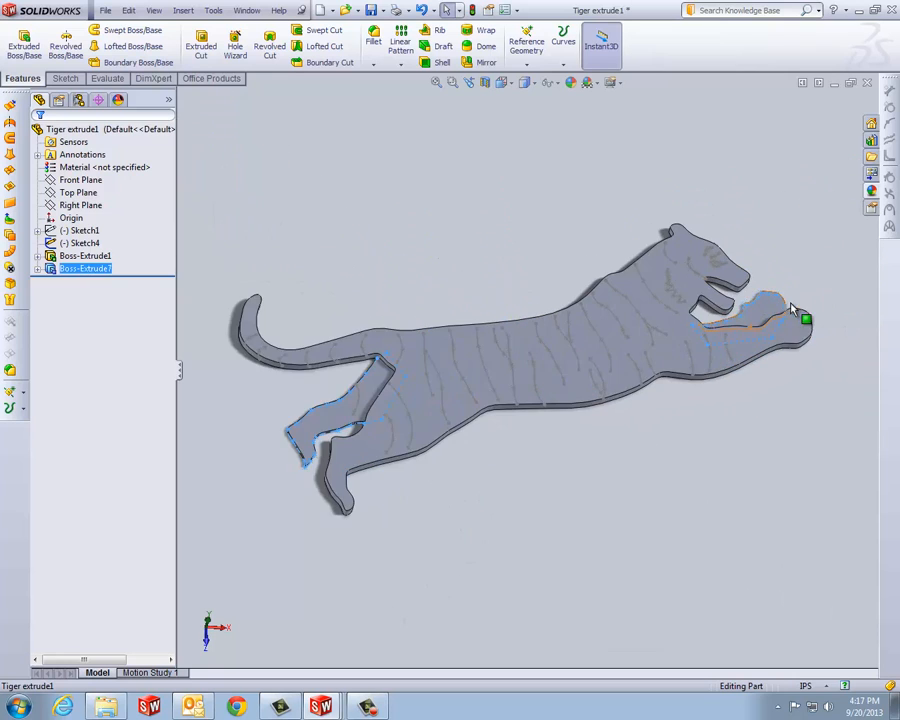
pyautogui.scroll(-4, 793, 310)
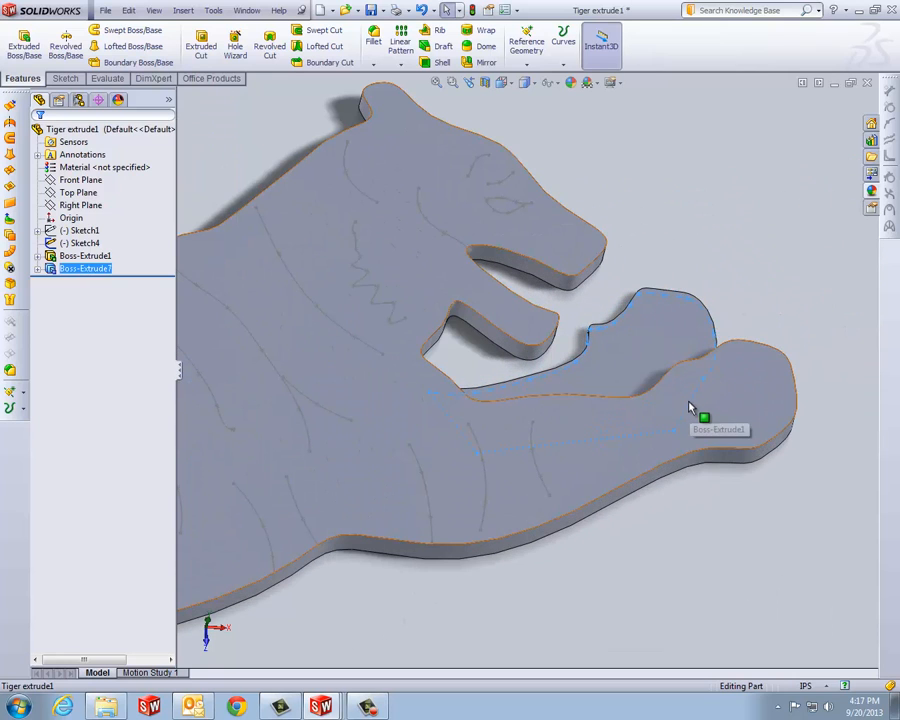
pyautogui.click(585, 278)
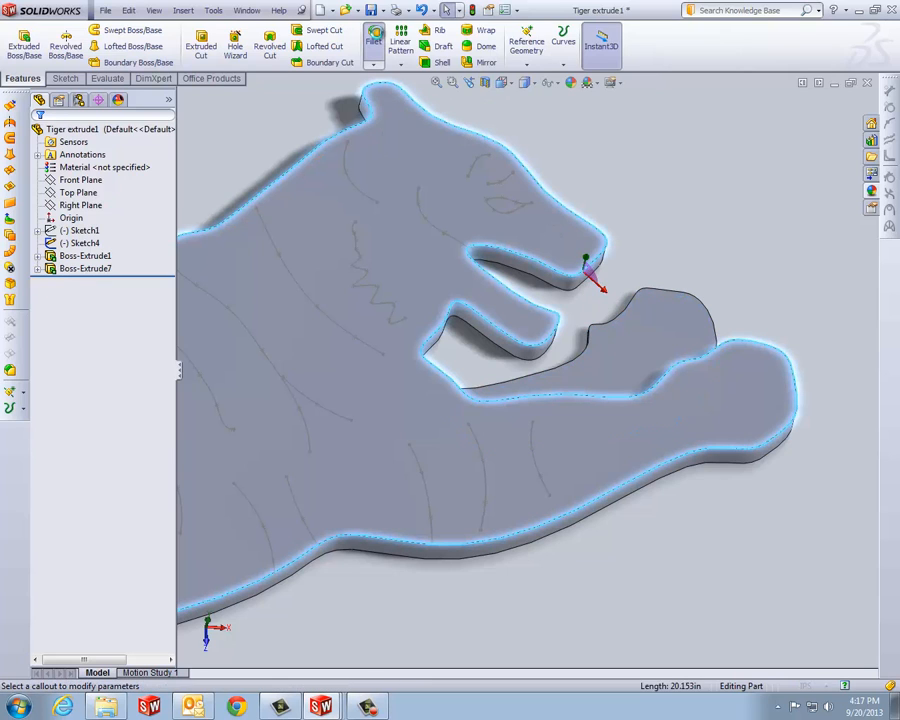
pyautogui.click(374, 38)
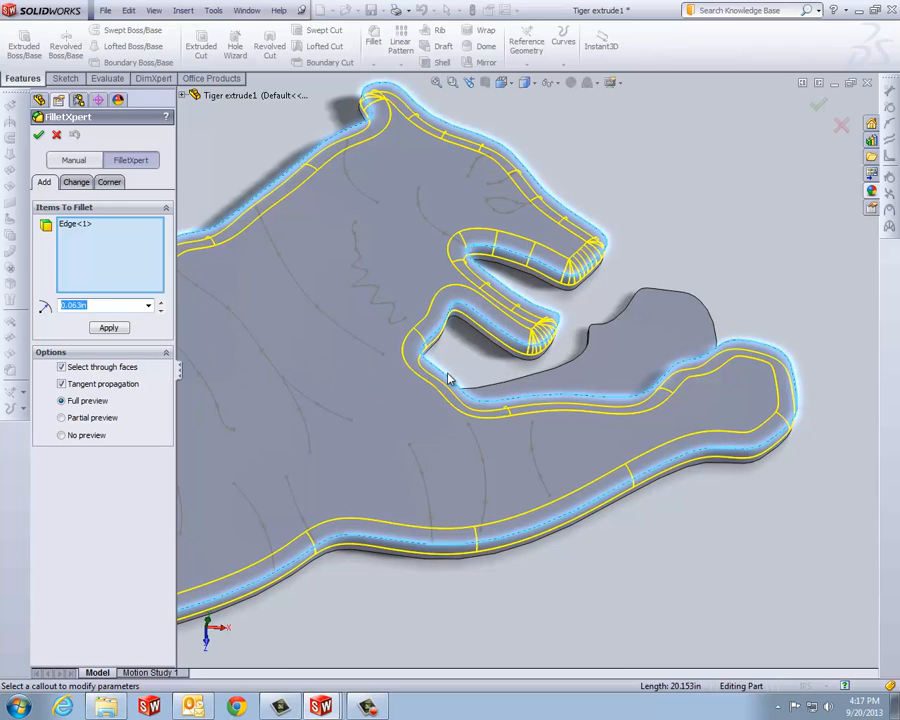
pyautogui.click(480, 361)
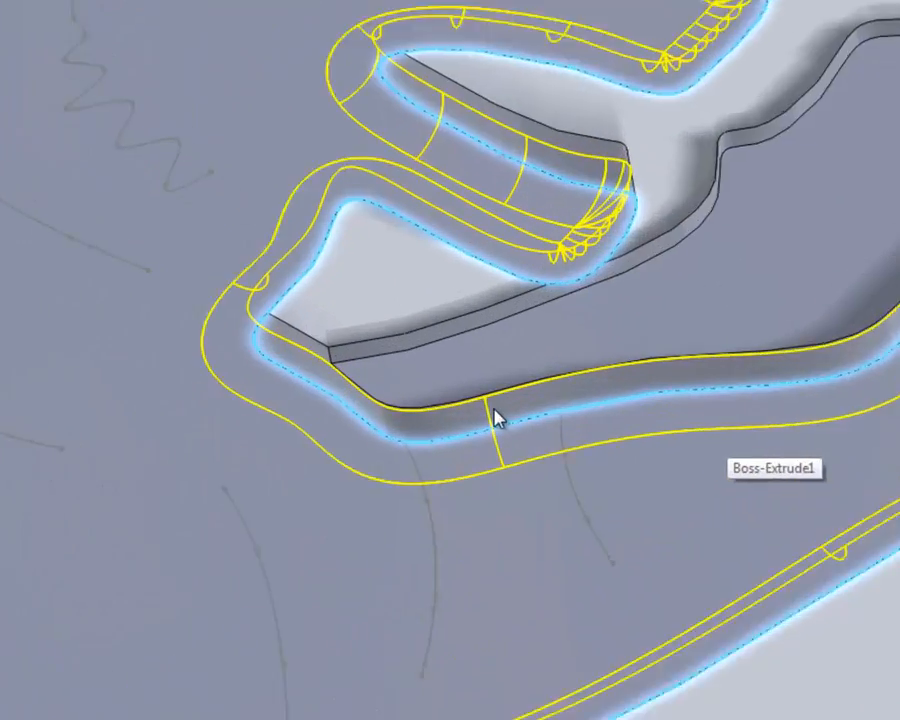
pyautogui.scroll(-2, 460, 395)
pyautogui.scroll(-4, 323, 370)
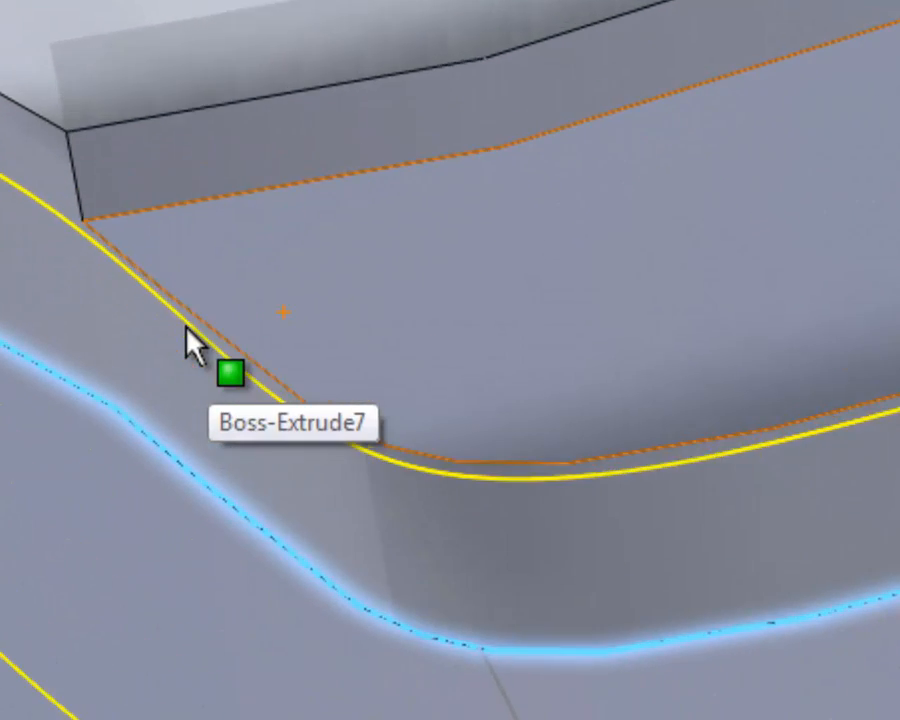
pyautogui.scroll(-2, 281, 338)
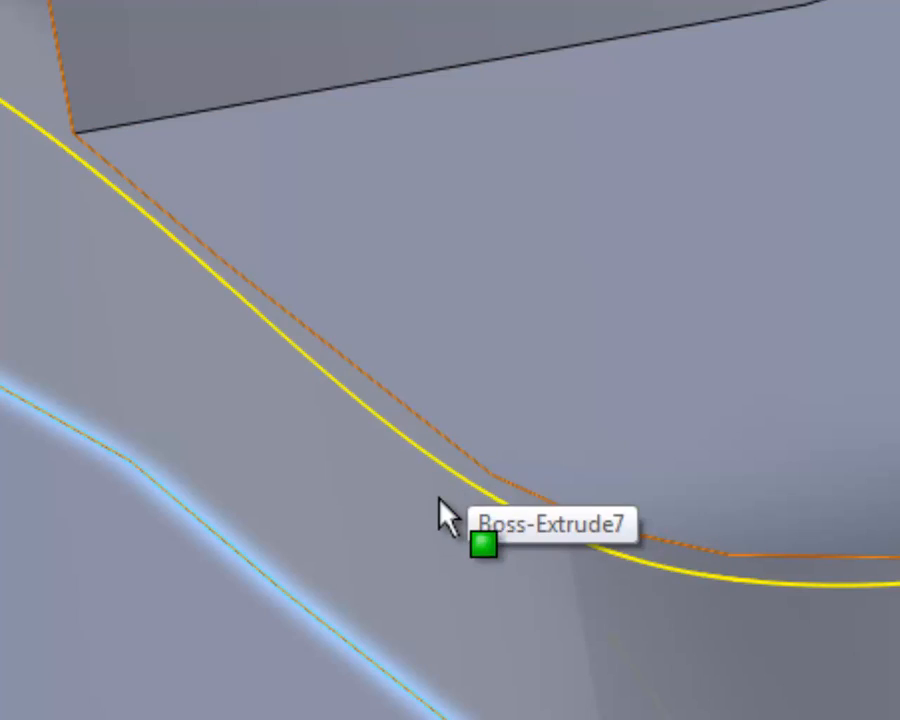
pyautogui.scroll(5, 434, 504)
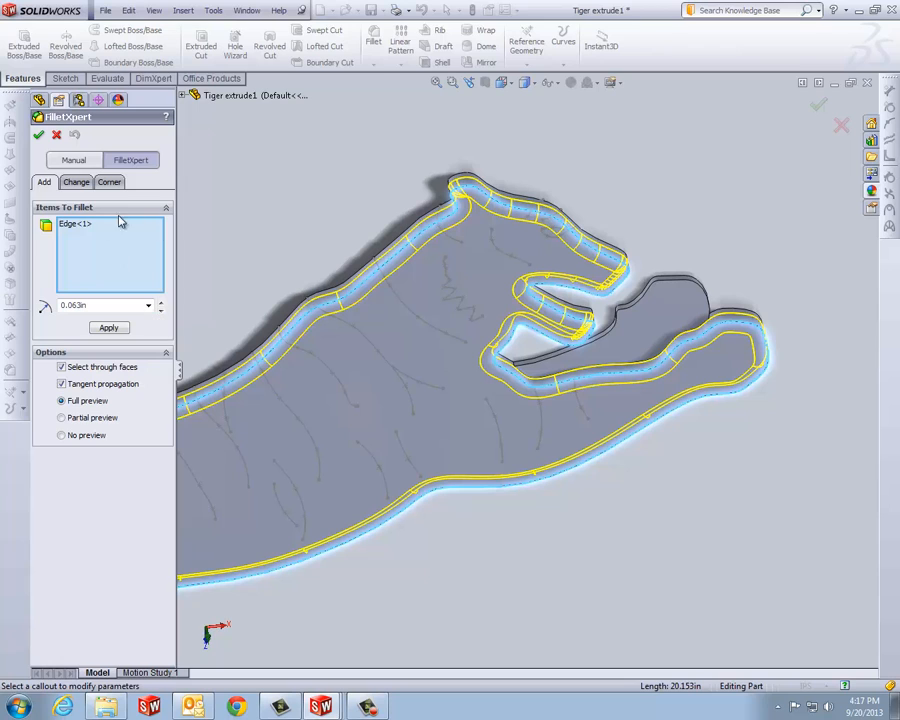
pyautogui.click(38, 137)
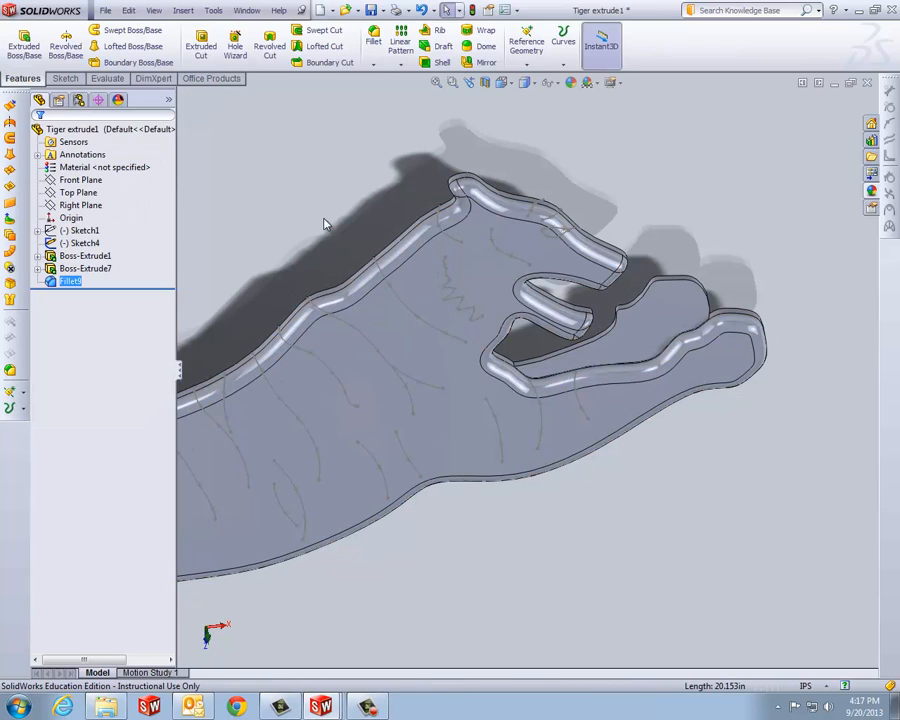
# Examine the fillet around the tiger's hind legs, back and head from a tilted view.
pyautogui.moveTo(570, 507); pyautogui.dragTo(382, 357, button='middle')
pyautogui.scroll(4, 463, 414)
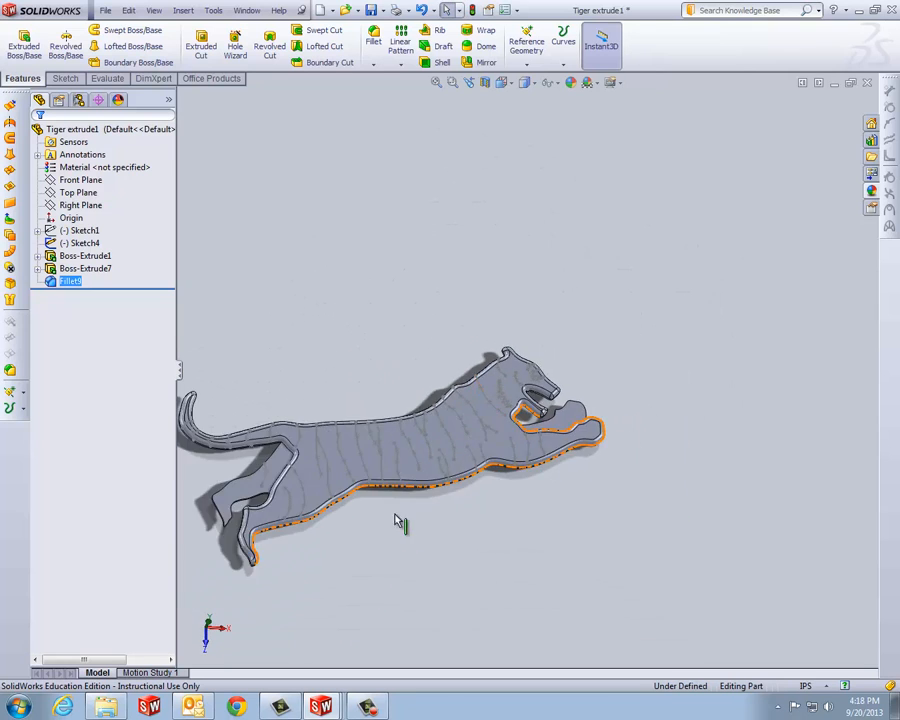
pyautogui.scroll(-5, 355, 490)
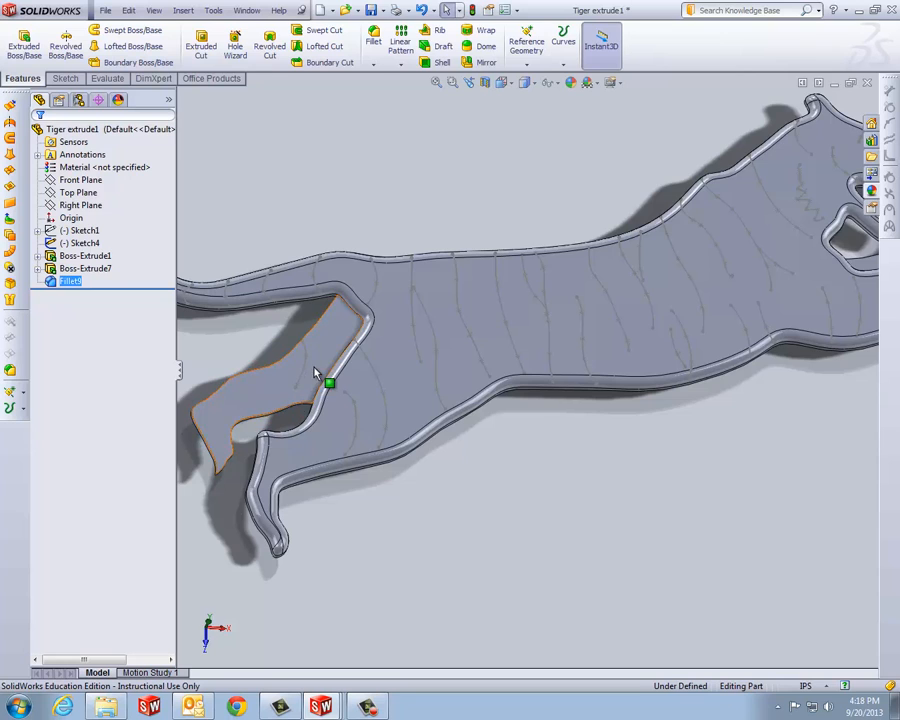
pyautogui.scroll(5, 466, 388)
pyautogui.scroll(-5, 664, 330)
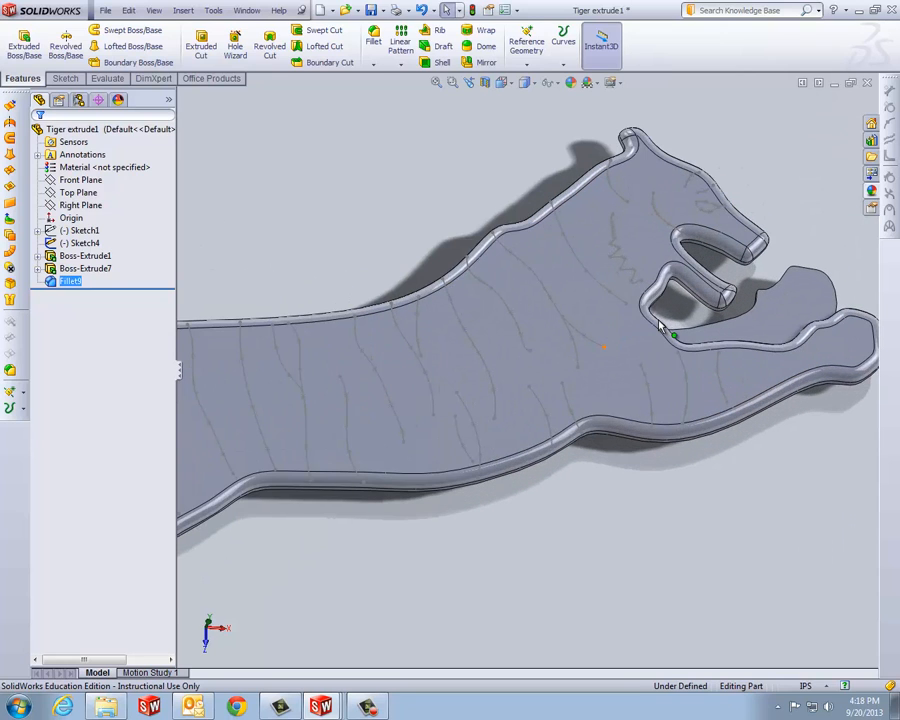
# Start a Freeform feature on the body's top face and rotate its mesh to follow the slant of the body.
pyautogui.click(106, 11)
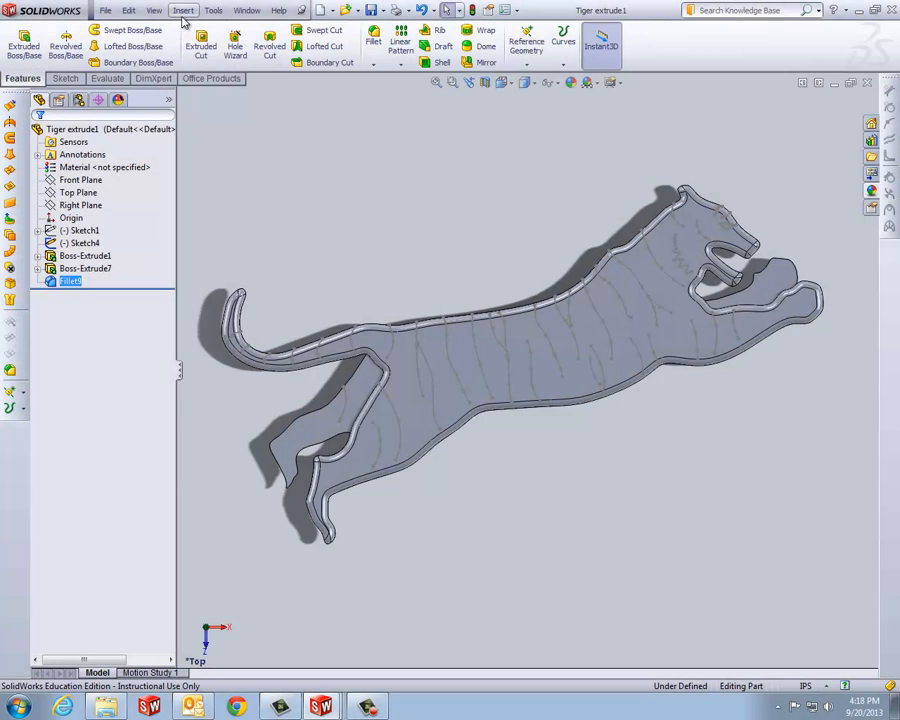
pyautogui.click(183, 11)
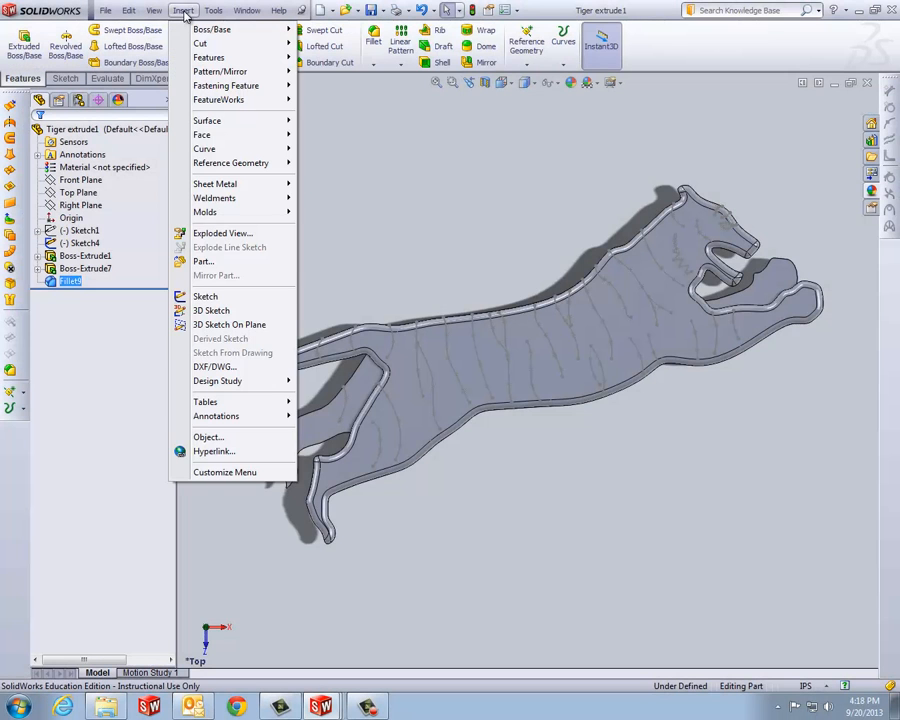
pyautogui.moveTo(205, 60)
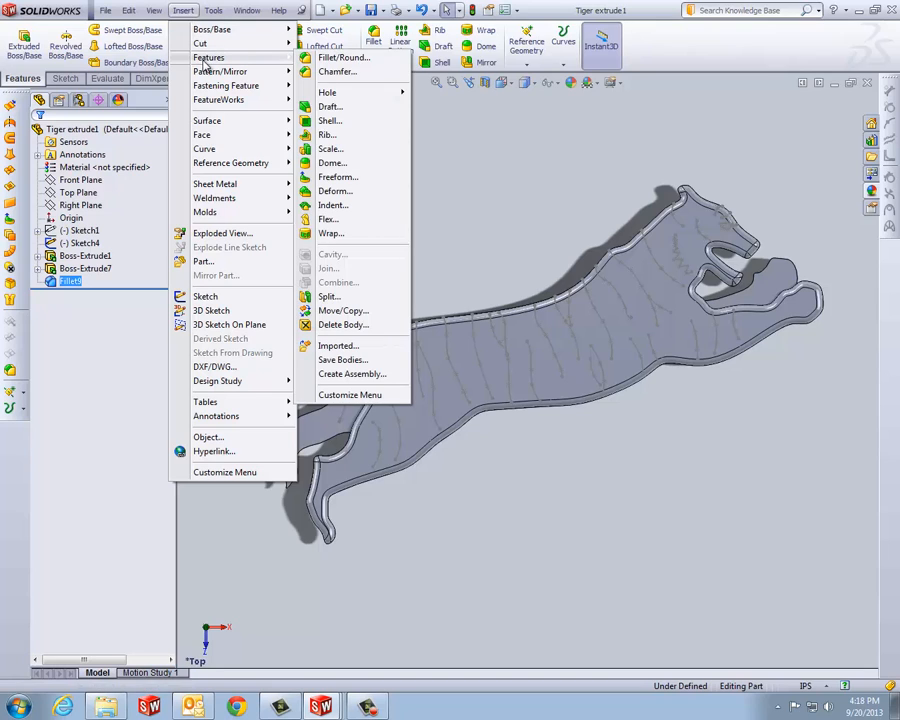
pyautogui.click(352, 180)
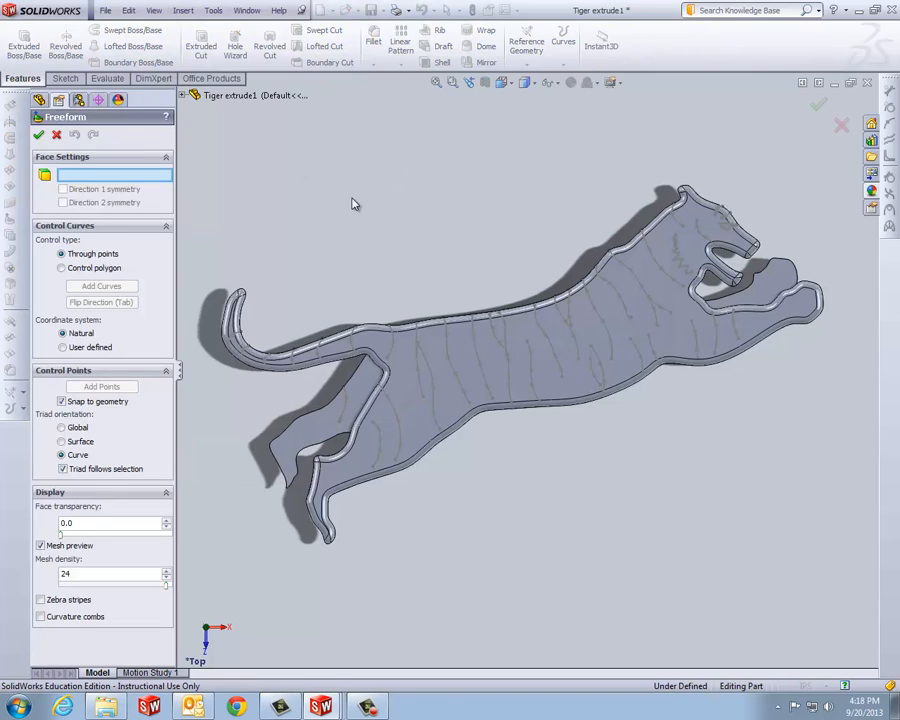
pyautogui.click(434, 360)
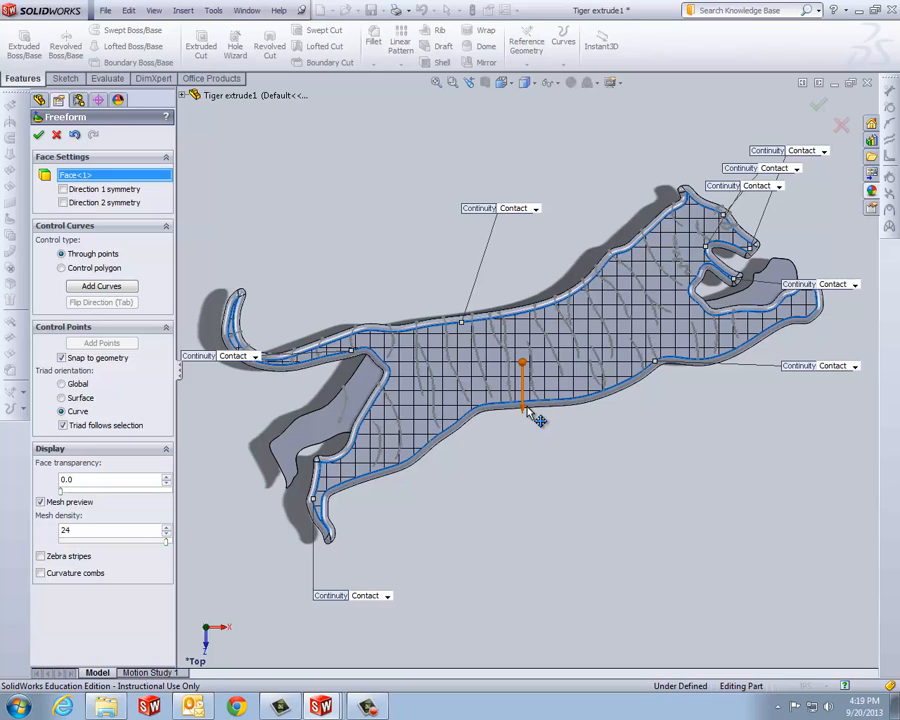
pyautogui.moveTo(543, 403); pyautogui.dragTo(553, 413)
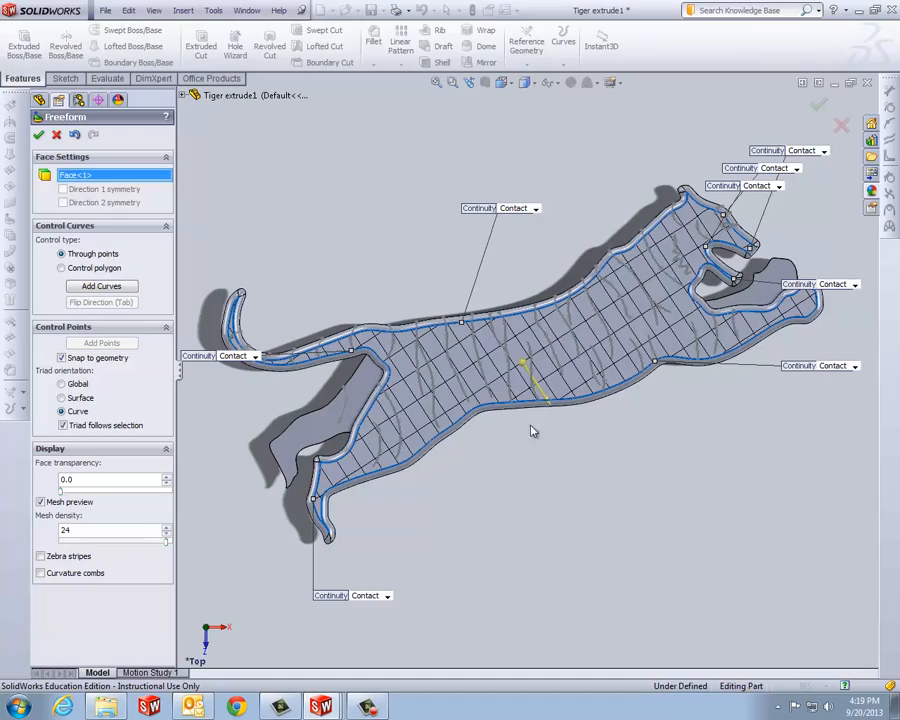
# Add a through-points control curve running across the haunch, with its direction flipped to cross the body.
pyautogui.scroll(-3, 498, 390)
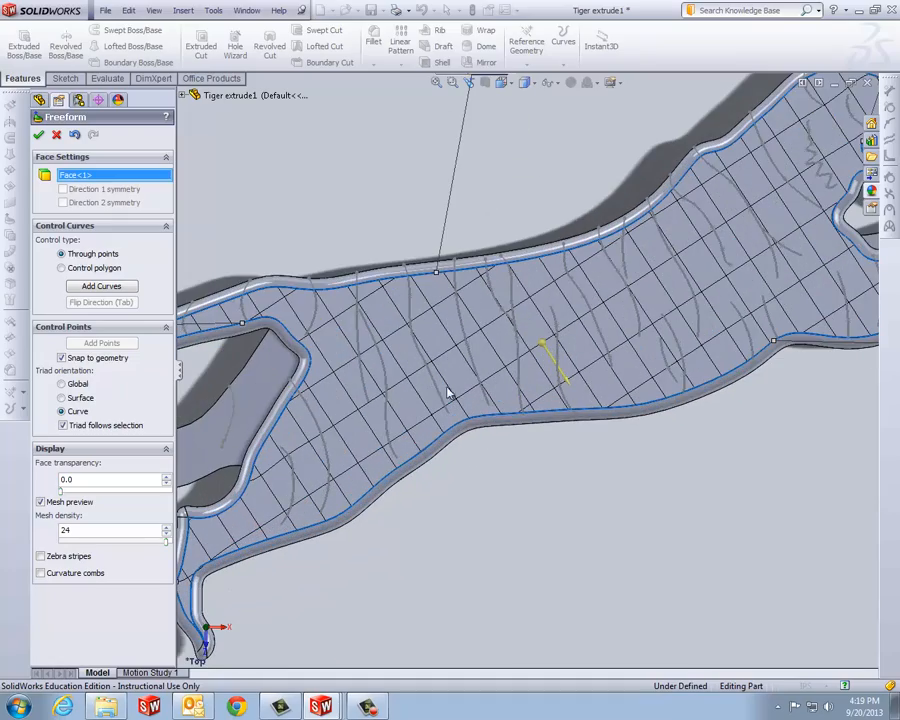
pyautogui.moveTo(419, 385); pyautogui.dragTo(424, 297, button='middle')
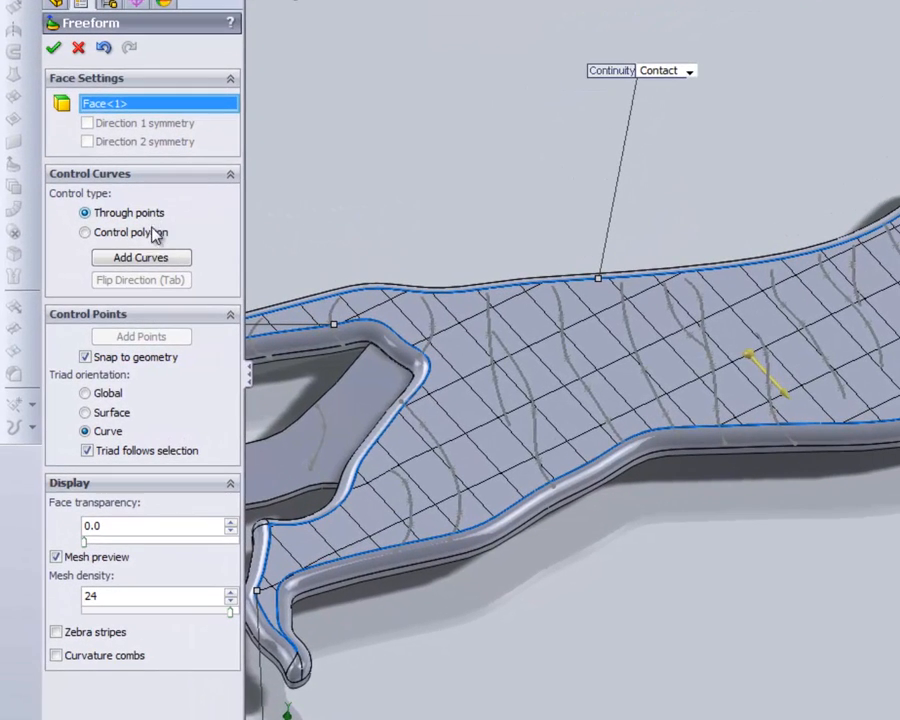
pyautogui.click(158, 260)
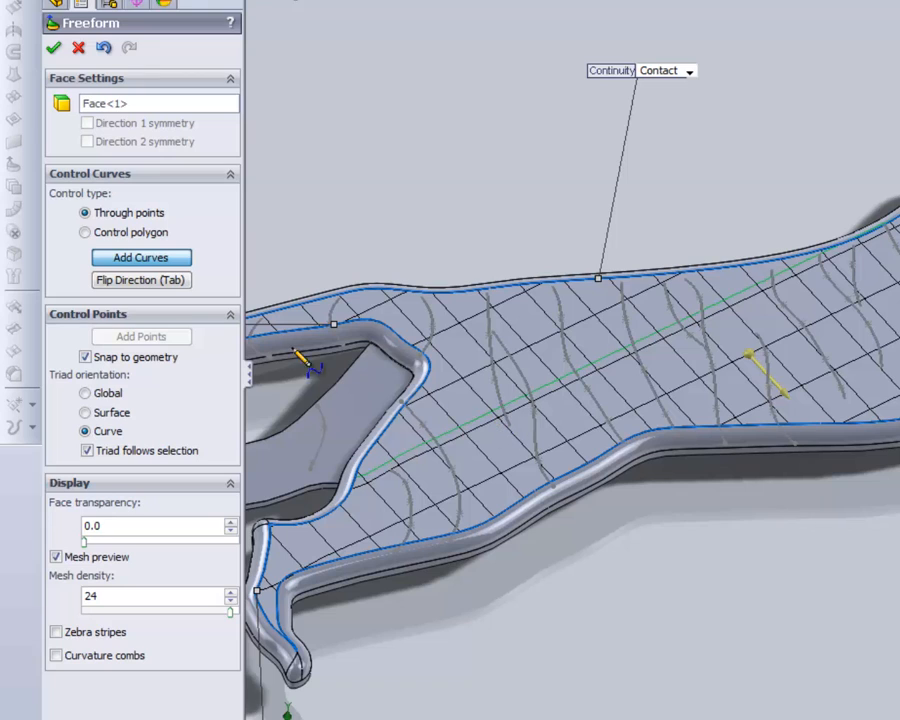
pyautogui.click(158, 283)
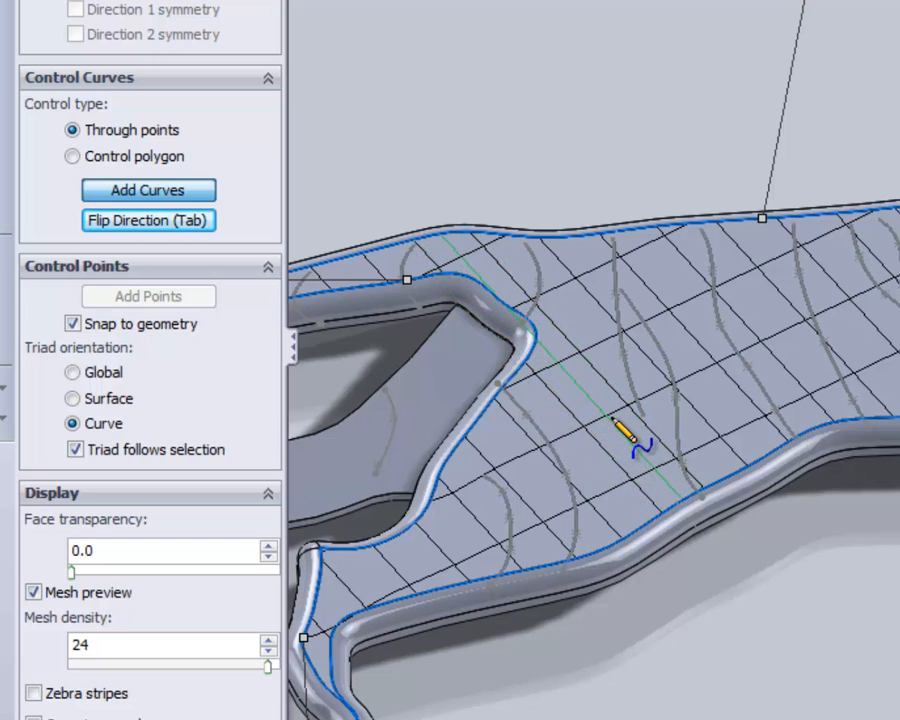
pyautogui.click(615, 416)
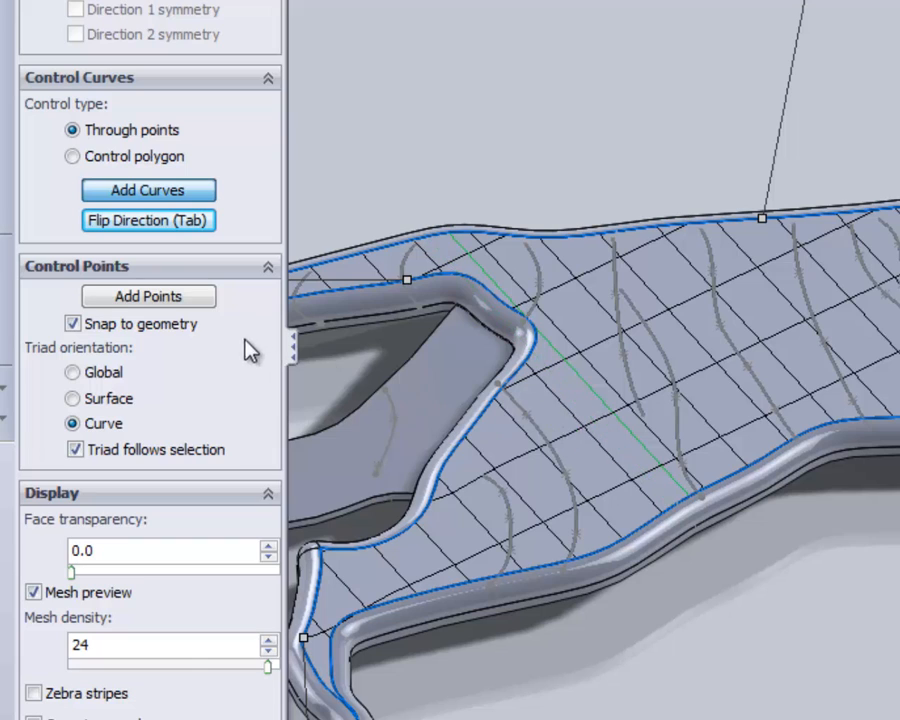
# Add a control point on the haunch control curve where it crosses a mesh line, and select that point for moving.
pyautogui.click(207, 297)
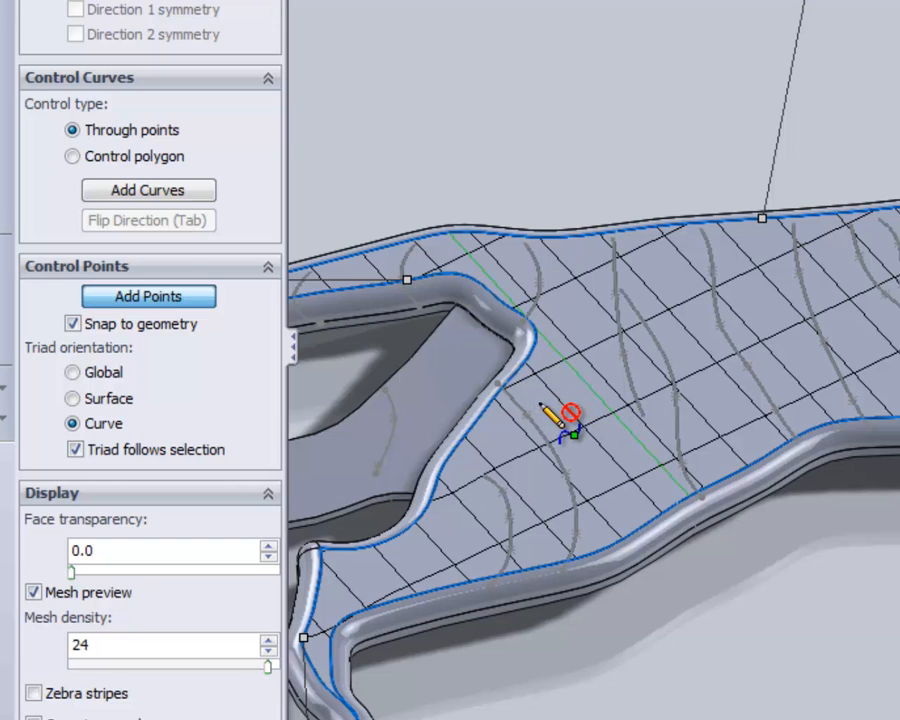
pyautogui.click(612, 413)
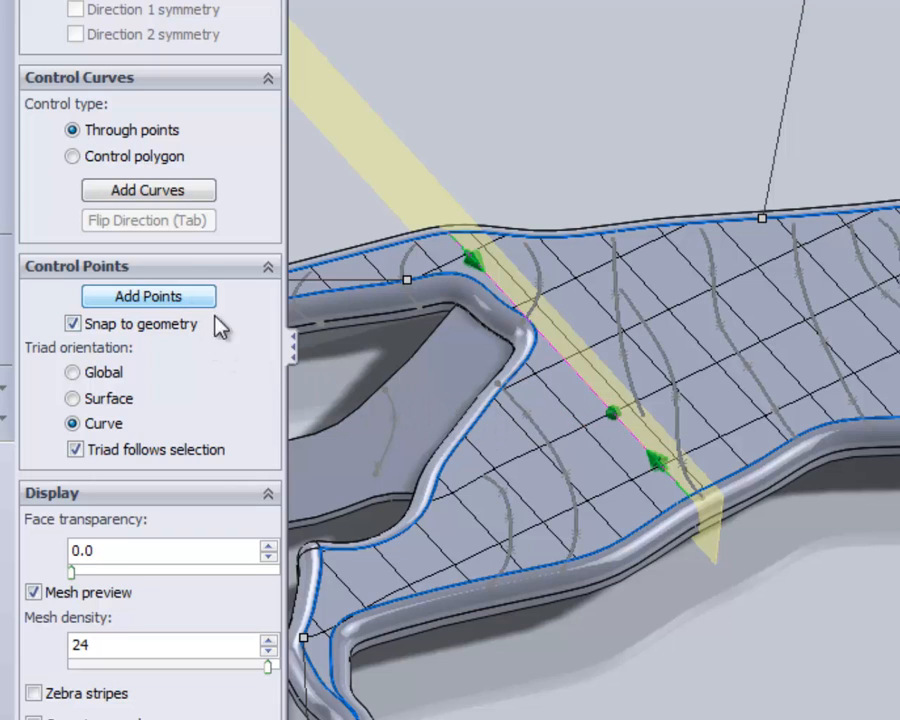
pyautogui.click(612, 413)
pyautogui.click(616, 414)
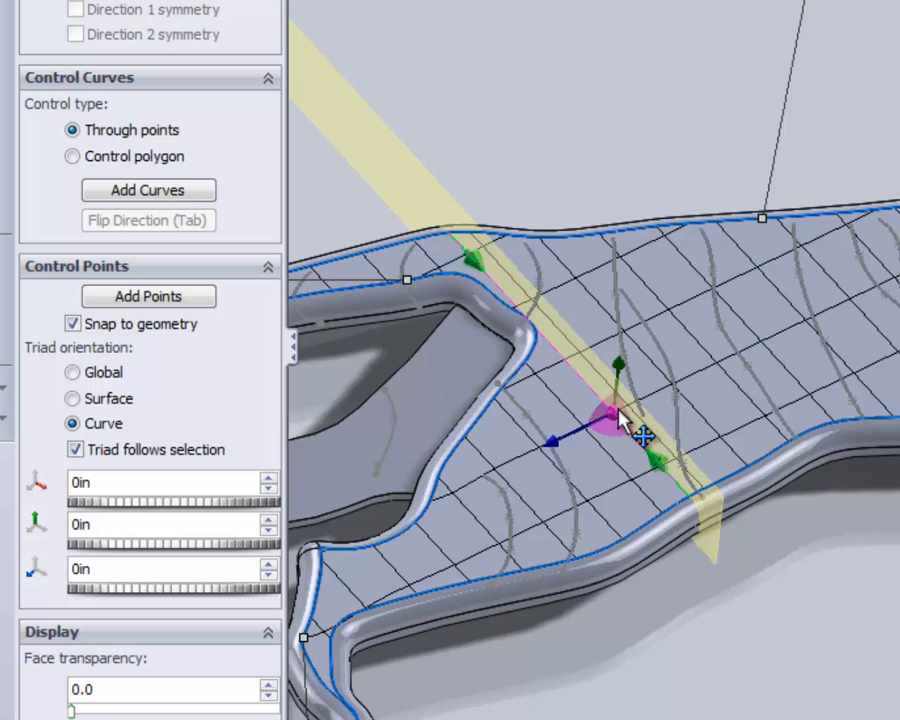
# Raise the haunch control point, setting its triad offsets to 0.08 in in Y and 0 in in X.
pyautogui.moveTo(619, 416)
pyautogui.mouseDown()
pyautogui.moveTo(622, 366)
pyautogui.moveTo(618, 412)
pyautogui.moveTo(634, 421)
pyautogui.mouseUp()
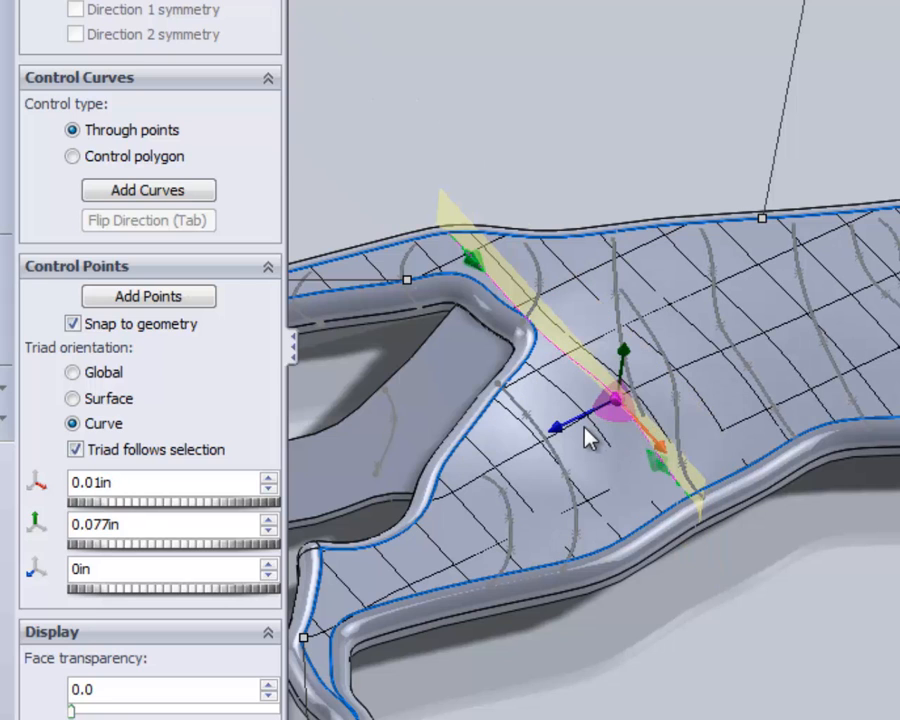
pyautogui.moveTo(627, 410)
pyautogui.mouseDown()
pyautogui.moveTo(609, 453)
pyautogui.moveTo(620, 442)
pyautogui.moveTo(616, 406)
pyautogui.mouseUp()
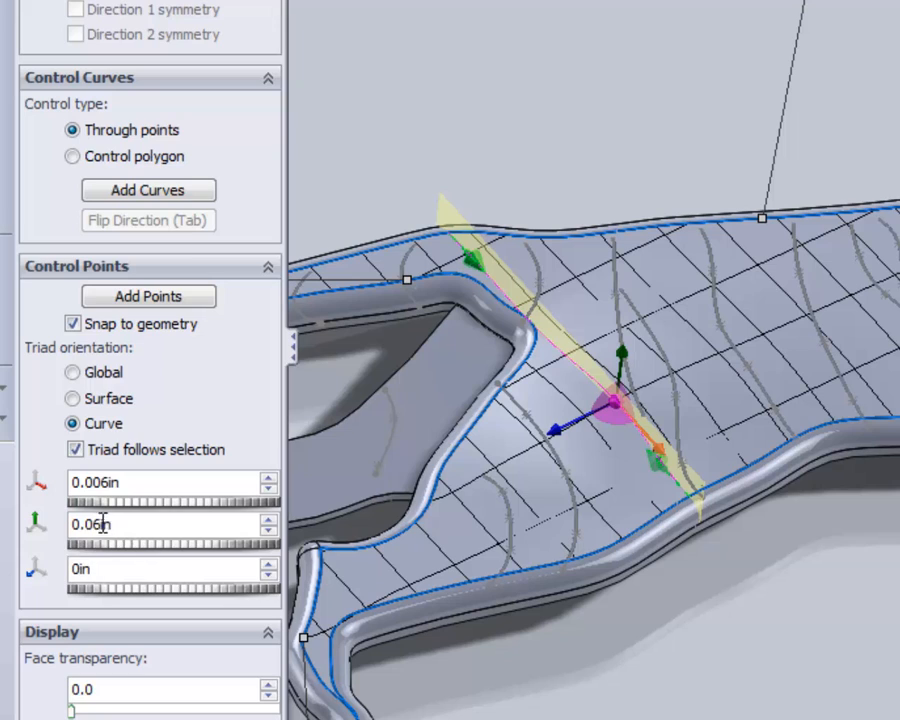
pyautogui.moveTo(133, 527); pyautogui.dragTo(40, 538)
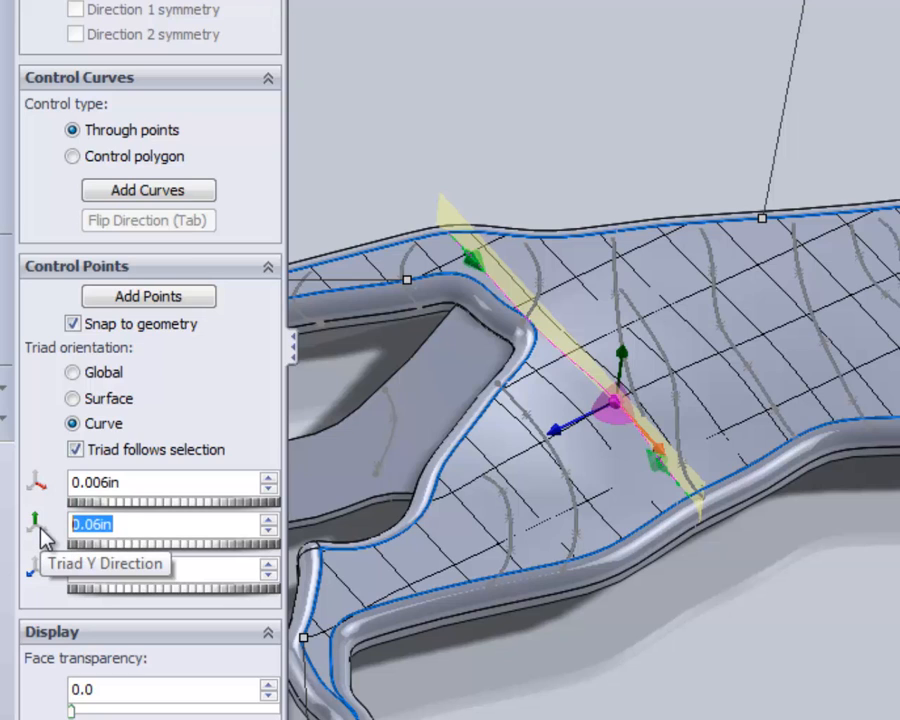
pyautogui.write('.080')
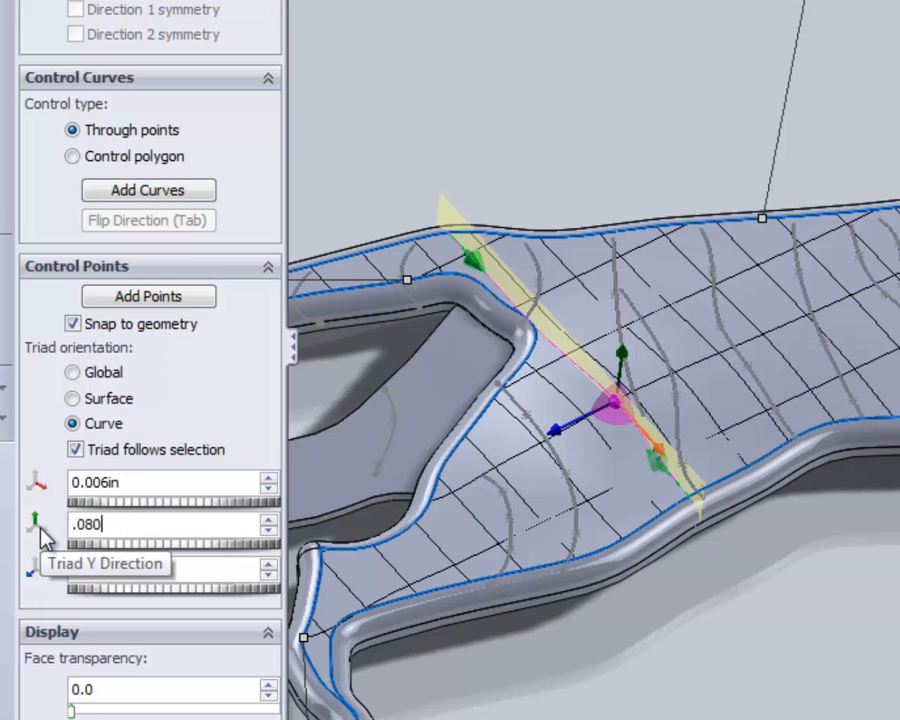
pyautogui.press('Return')
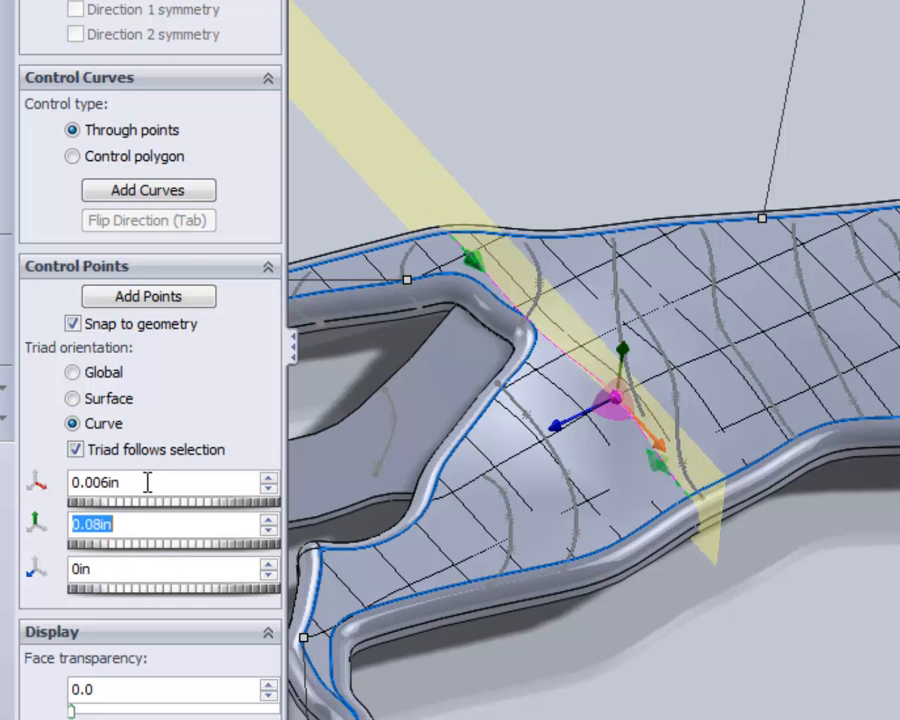
pyautogui.moveTo(147, 482); pyautogui.dragTo(21, 487)
pyautogui.write('0')
pyautogui.press('Return')
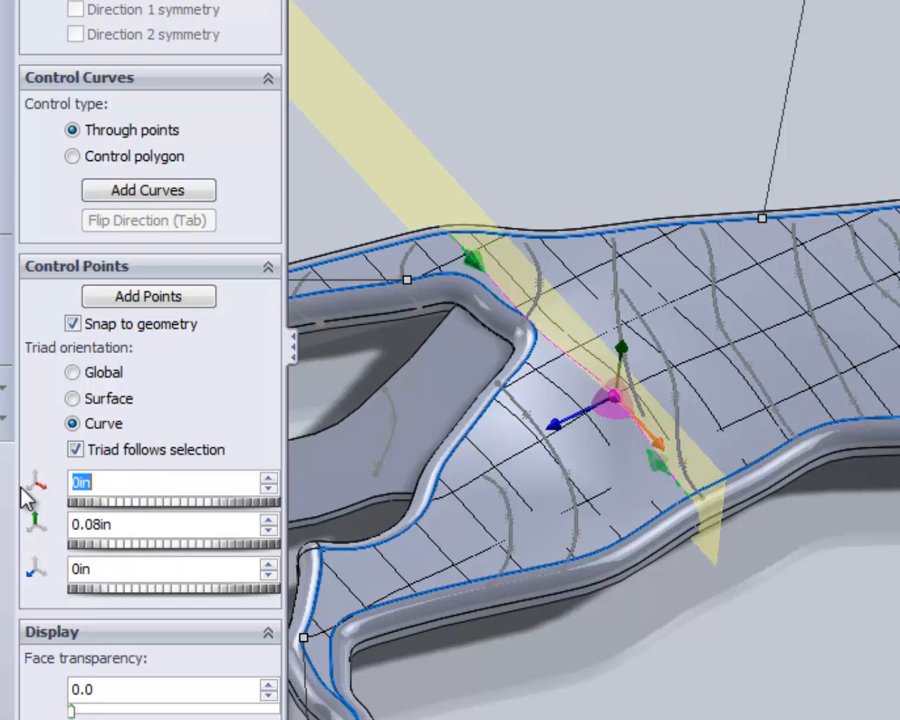
# Pull the tangent handle at the curve's belly end outward to about 0.123 in in X and 0.233 in in Y.
pyautogui.scroll(-3, 683, 518)
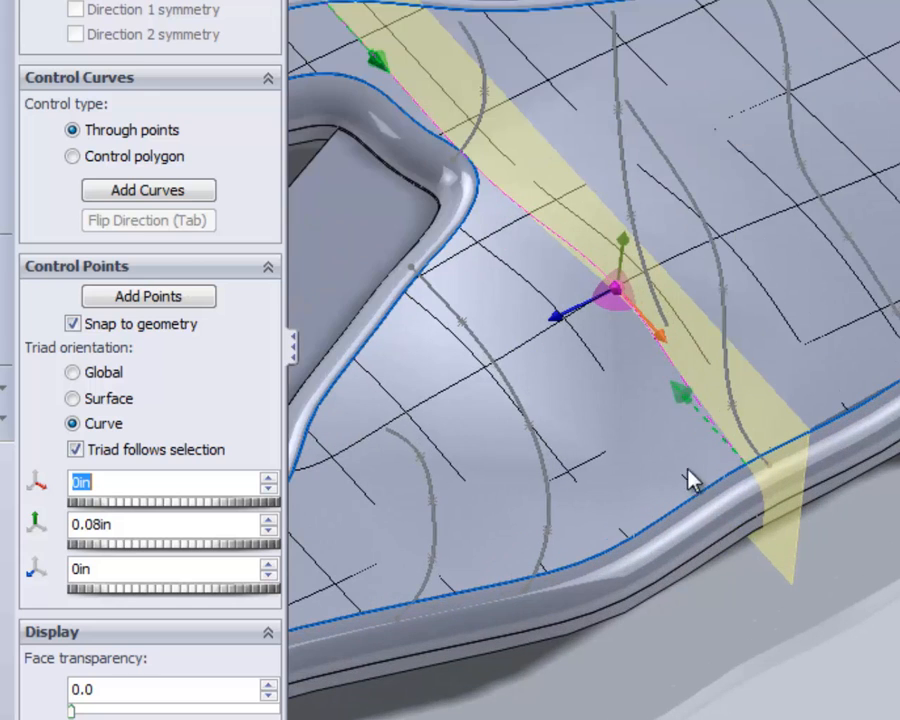
pyautogui.scroll(-3, 697, 432)
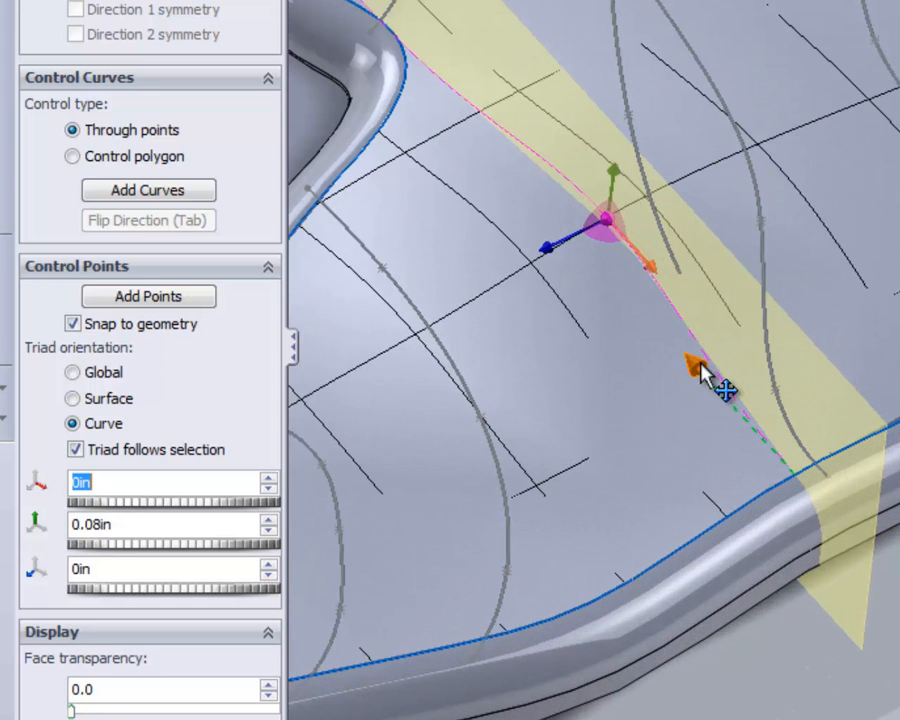
pyautogui.moveTo(700, 364); pyautogui.dragTo(789, 362)
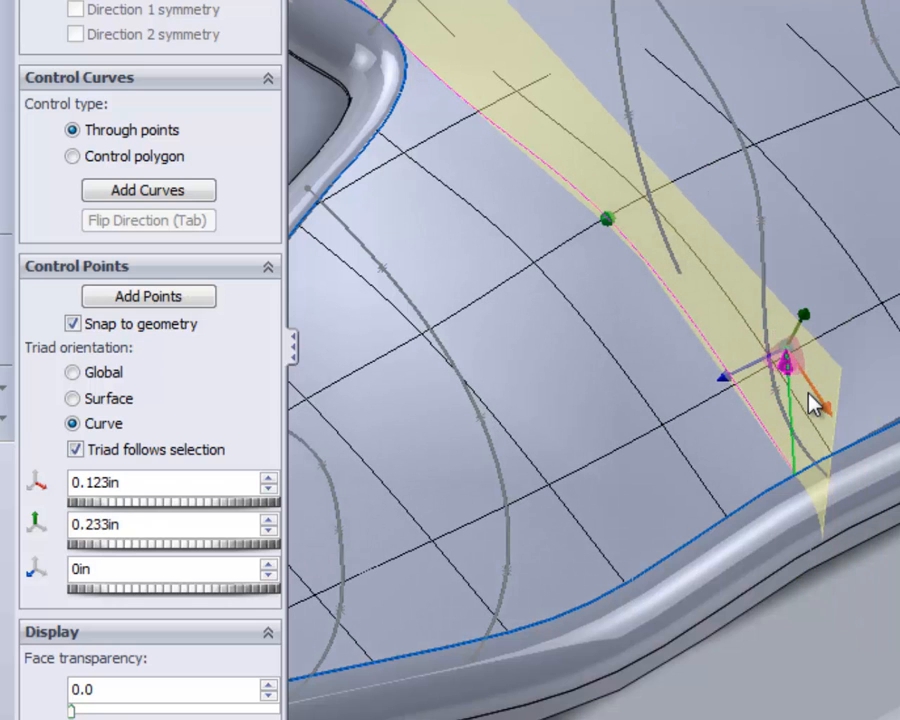
# Pull the tangent handle at the back end of the haunch control curve outward, and accept the freeform.
pyautogui.scroll(-3, 815, 405)
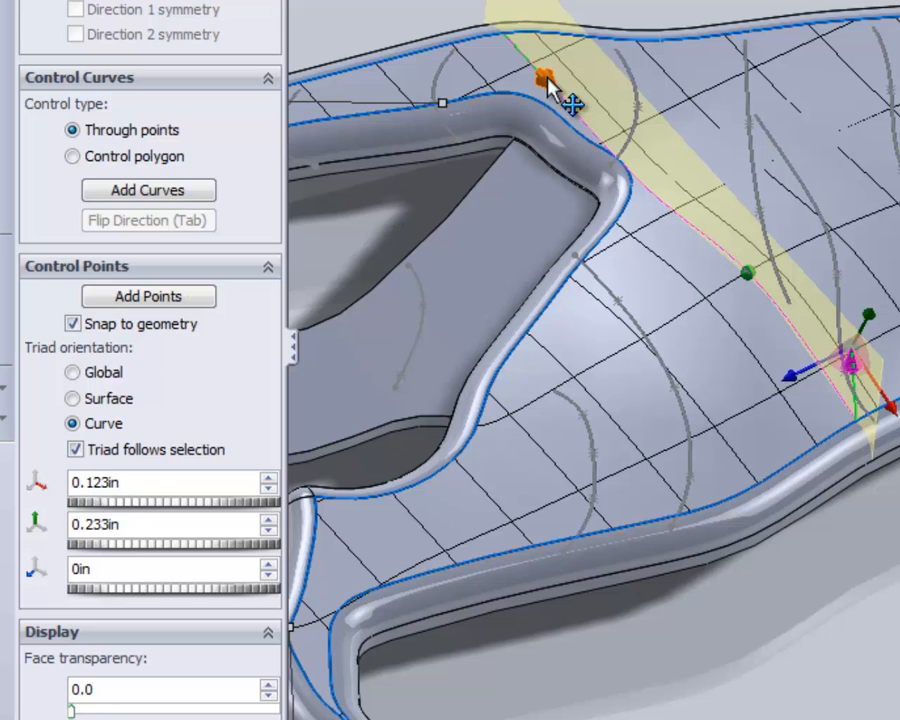
pyautogui.click(545, 80)
pyautogui.moveTo(548, 82); pyautogui.dragTo(583, 40)
pyautogui.scroll(-4, 657, 195)
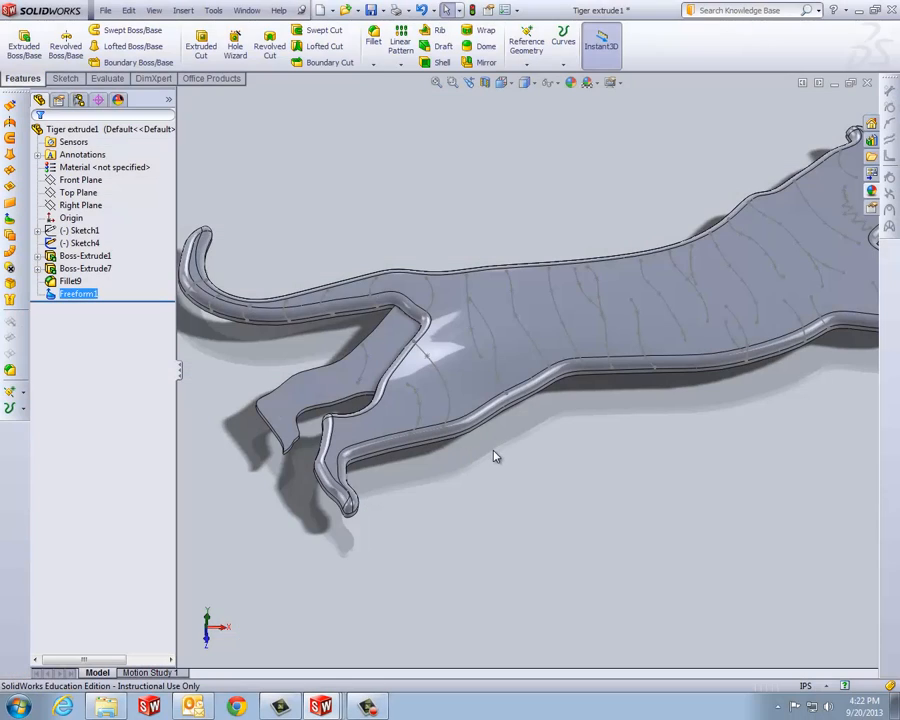
# Inspect the raised haunch from the side and color the whole part brown, RGB 124, 60, 4.
pyautogui.moveTo(493, 451); pyautogui.dragTo(496, 346, button='middle')
pyautogui.scroll(-5, 490, 350)
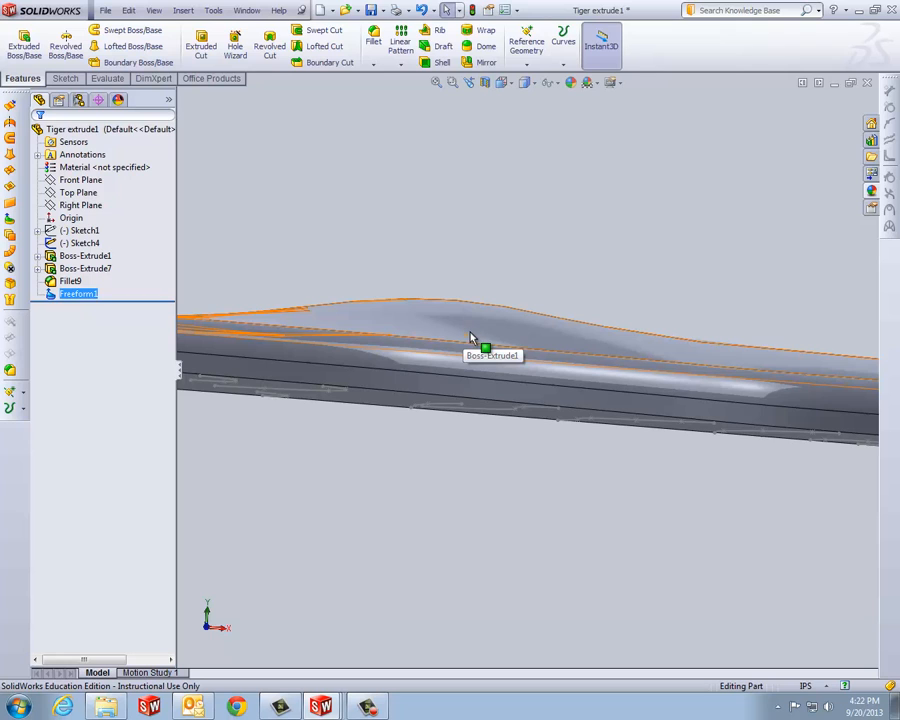
pyautogui.scroll(1, 474, 333)
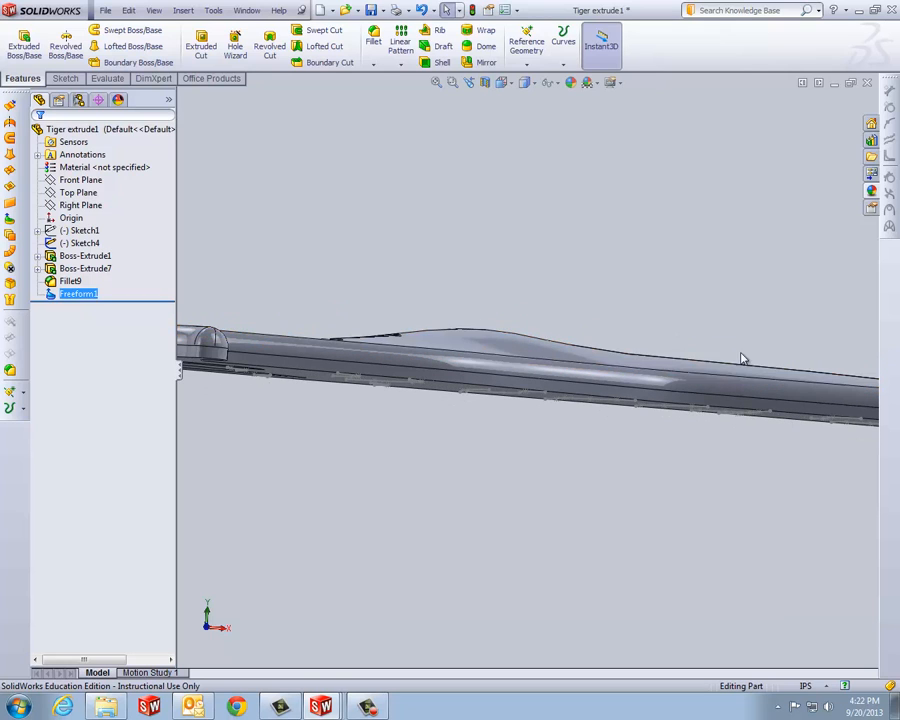
pyautogui.moveTo(577, 364); pyautogui.dragTo(512, 450, button='middle')
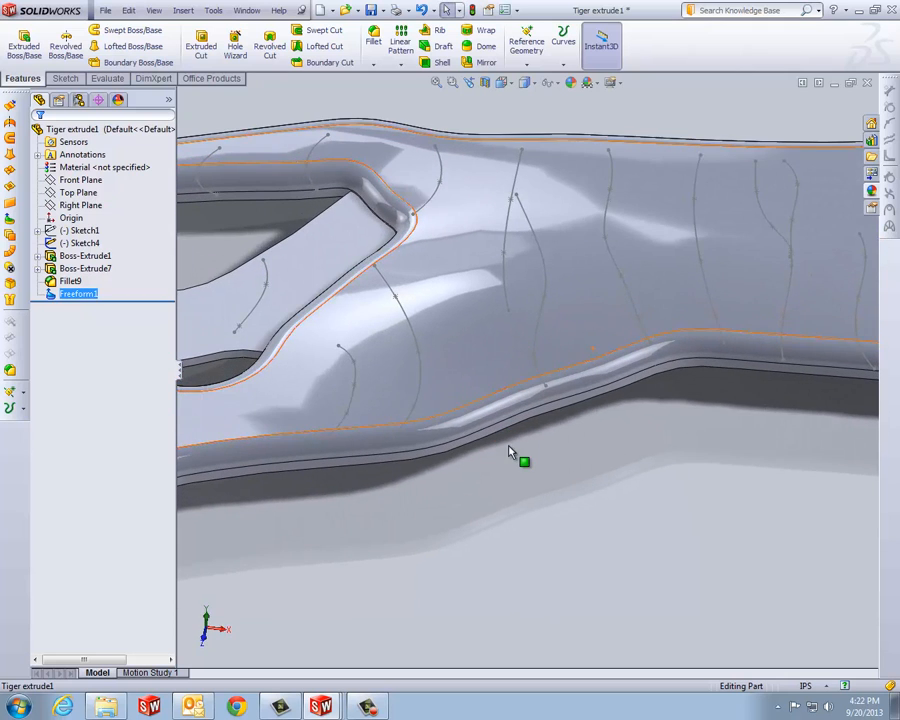
pyautogui.click(170, 101)
pyautogui.click(214, 130)
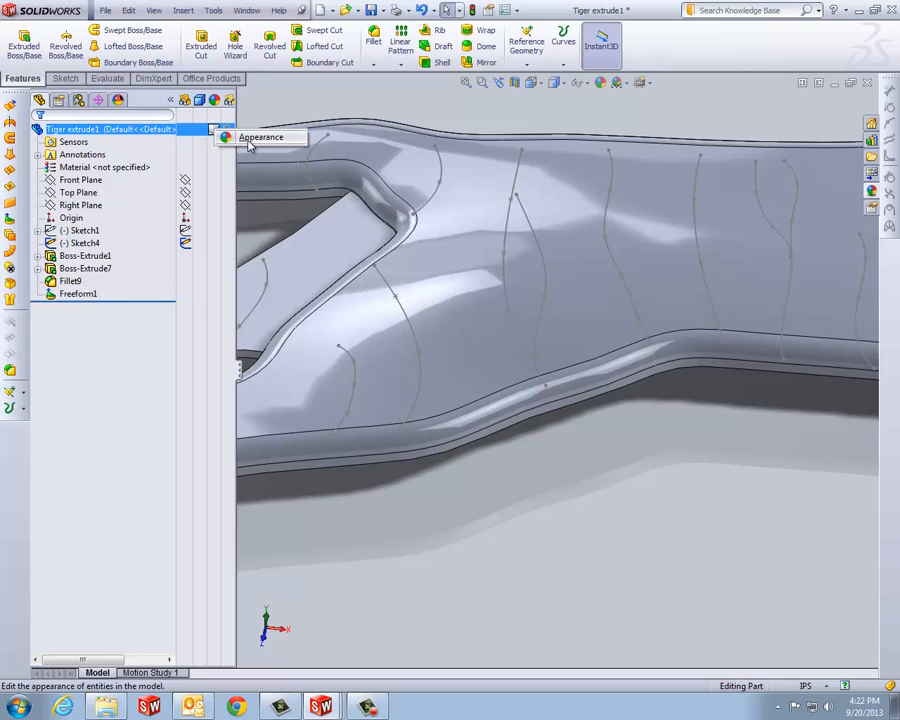
pyautogui.click(256, 138)
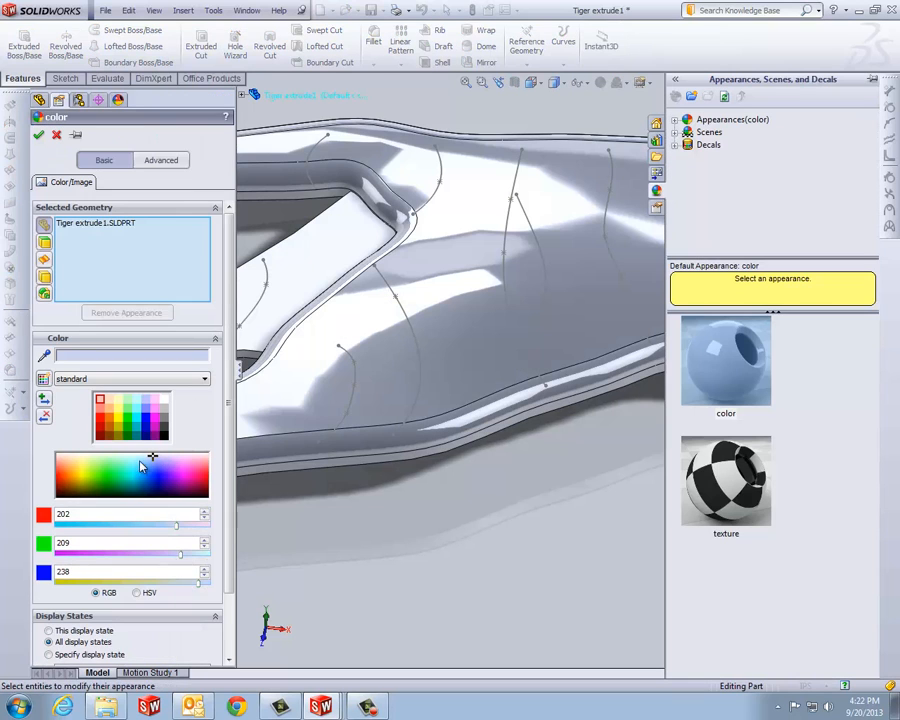
pyautogui.click(106, 436)
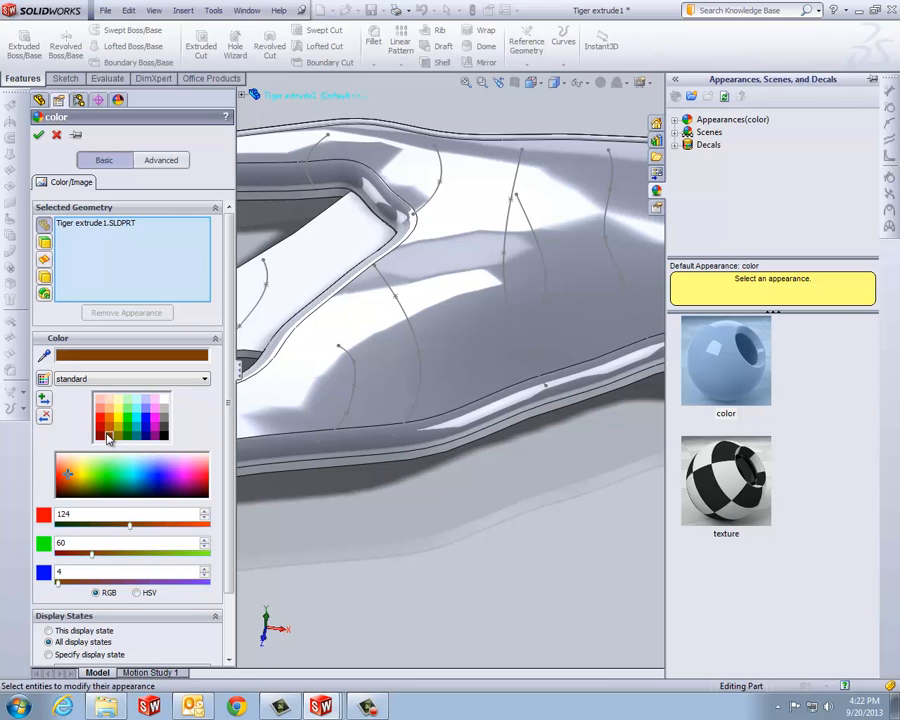
pyautogui.click(40, 137)
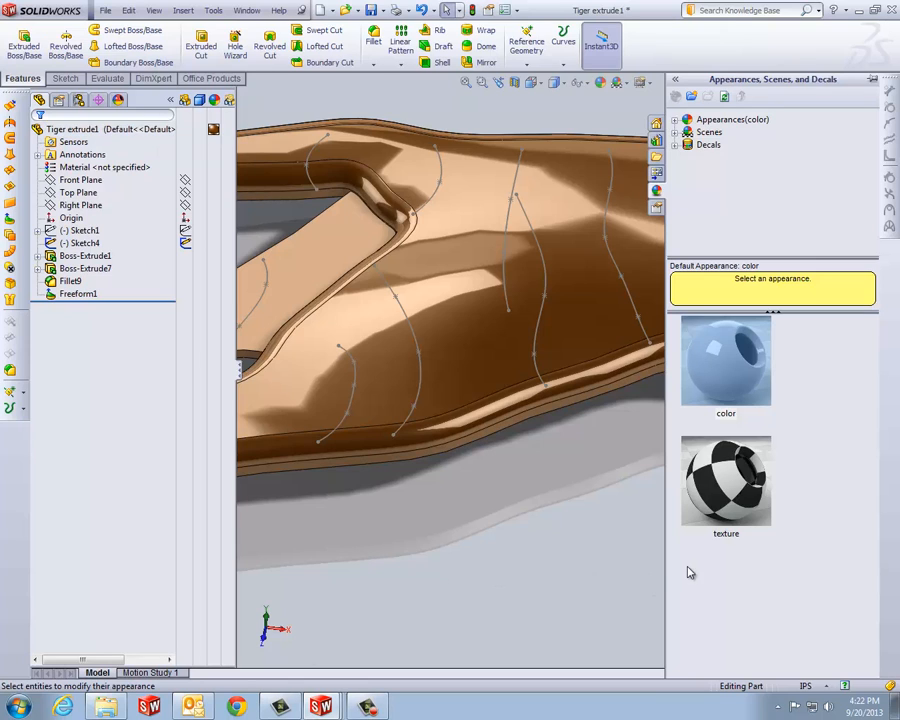
pyautogui.moveTo(665, 576); pyautogui.dragTo(866, 584)
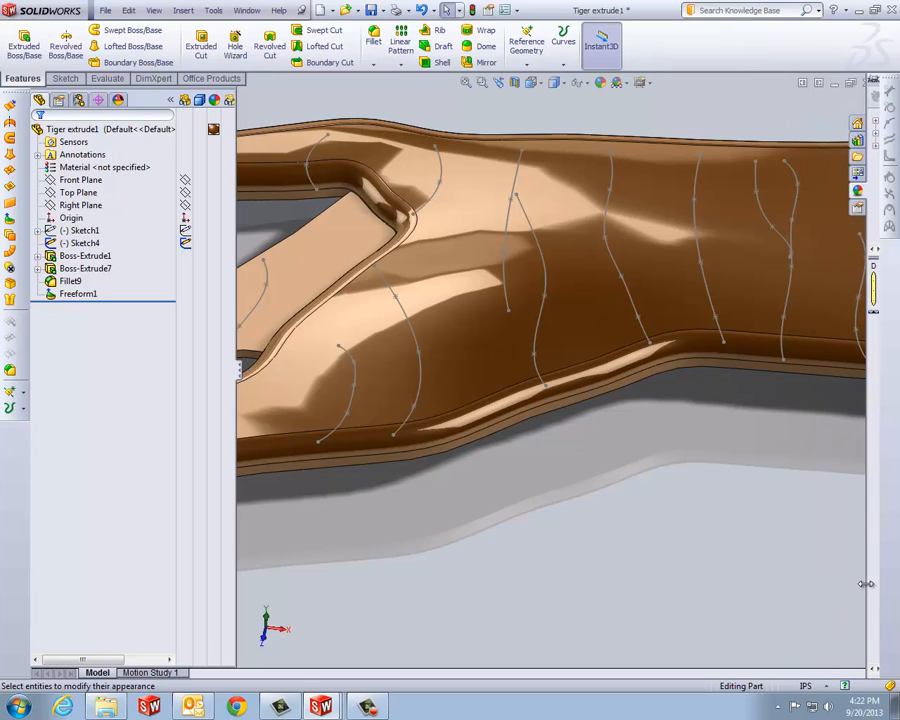
# Check the haunch's shading in brown, and remove the appearance from the part.
pyautogui.moveTo(522, 468); pyautogui.dragTo(535, 385, button='middle')
pyautogui.moveTo(559, 393); pyautogui.dragTo(398, 480, button='middle')
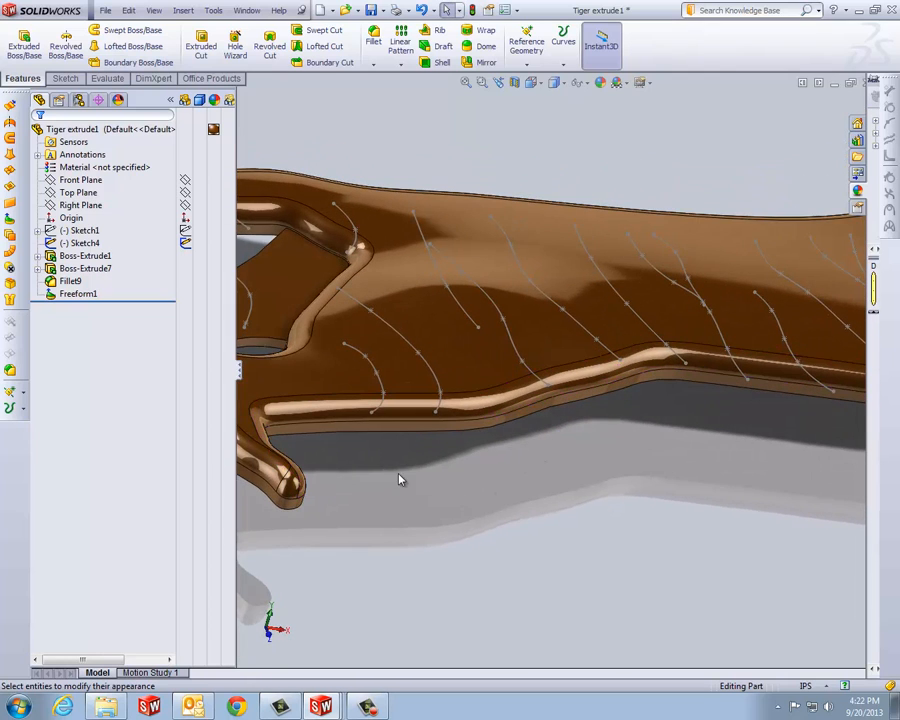
pyautogui.click(213, 129)
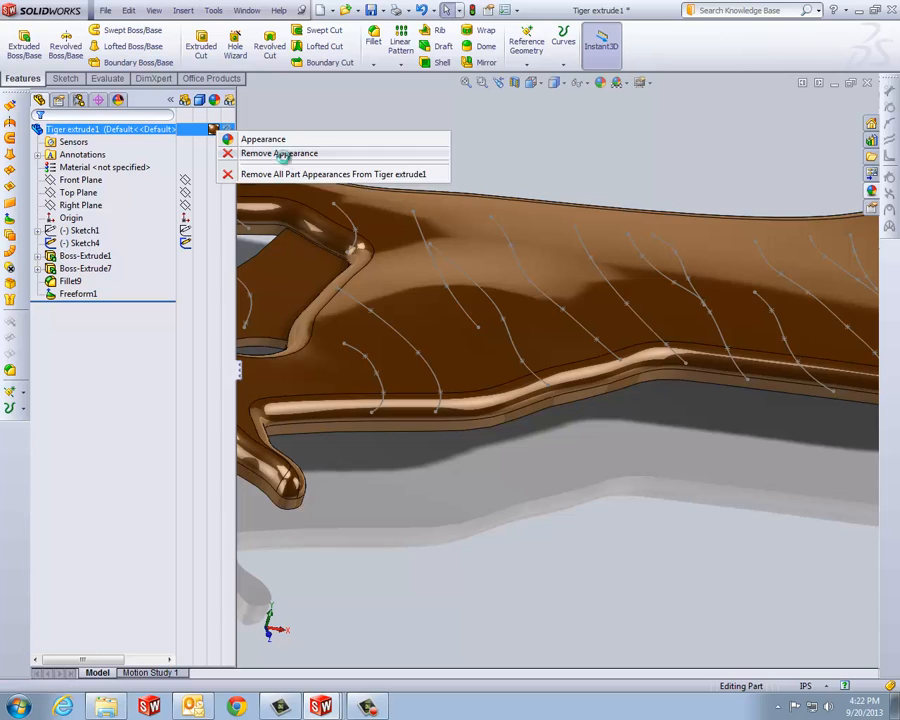
pyautogui.click(283, 155)
# Edit the existing freeform and add through-points control curves across the waist, chest, shoulder and neck.
pyautogui.scroll(5, 446, 473)
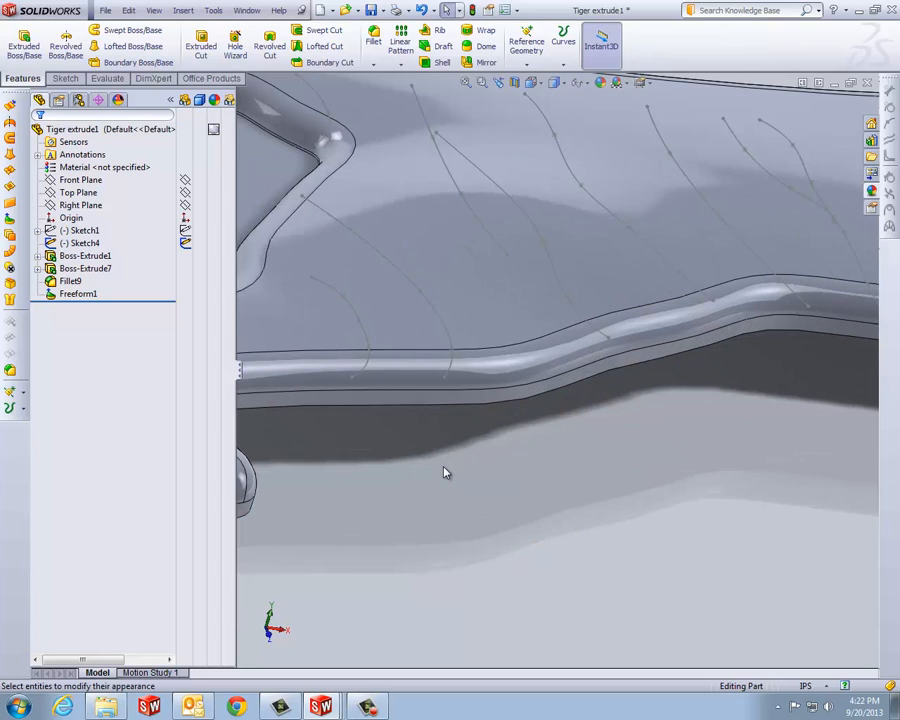
pyautogui.scroll(-3, 725, 362)
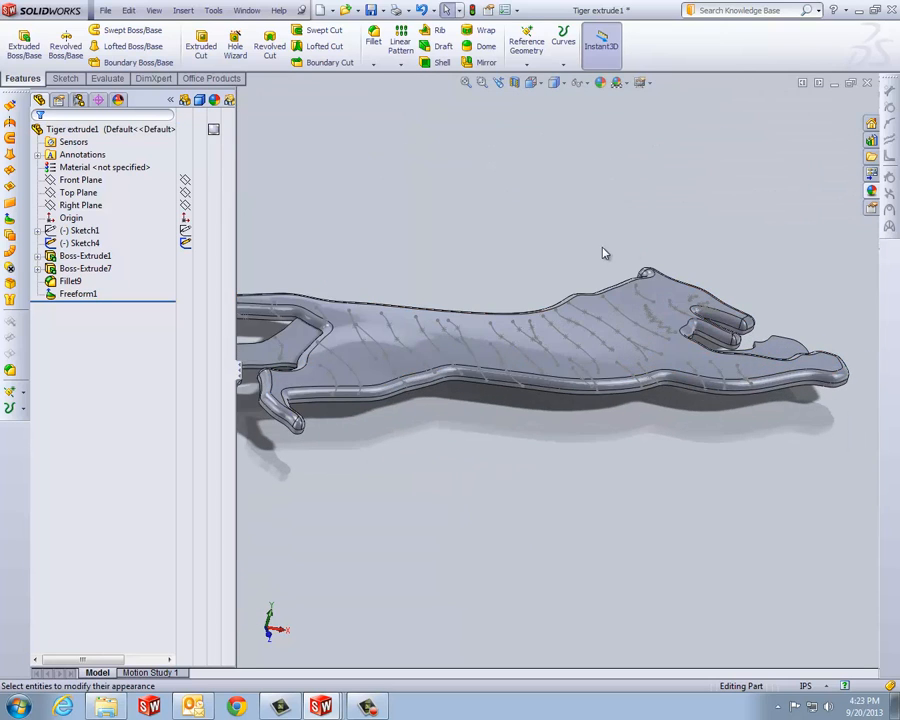
pyautogui.moveTo(600, 252); pyautogui.dragTo(476, 376, button='middle')
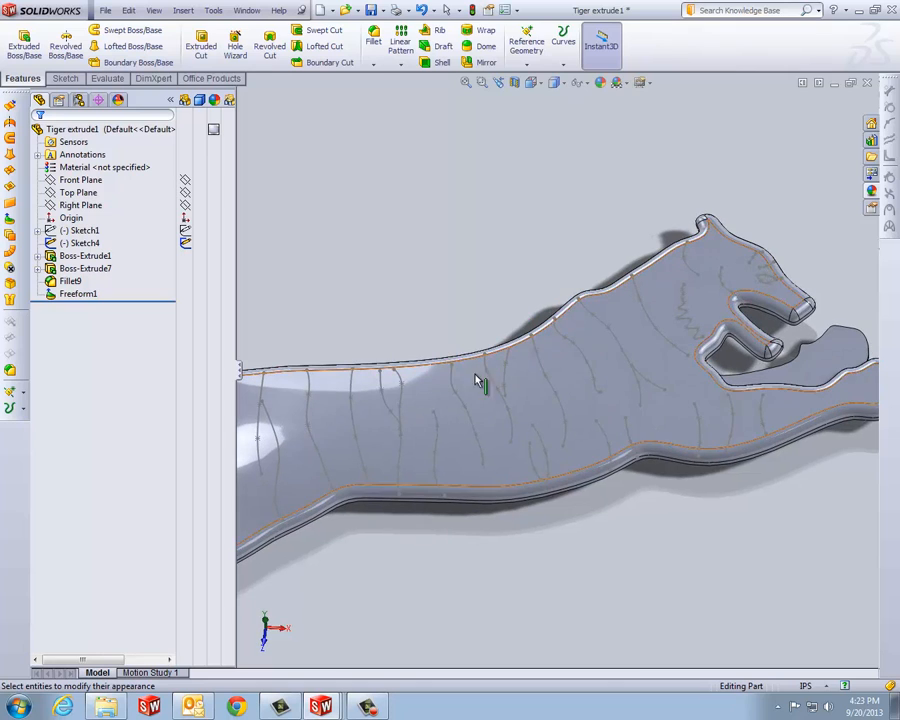
pyautogui.click(84, 294)
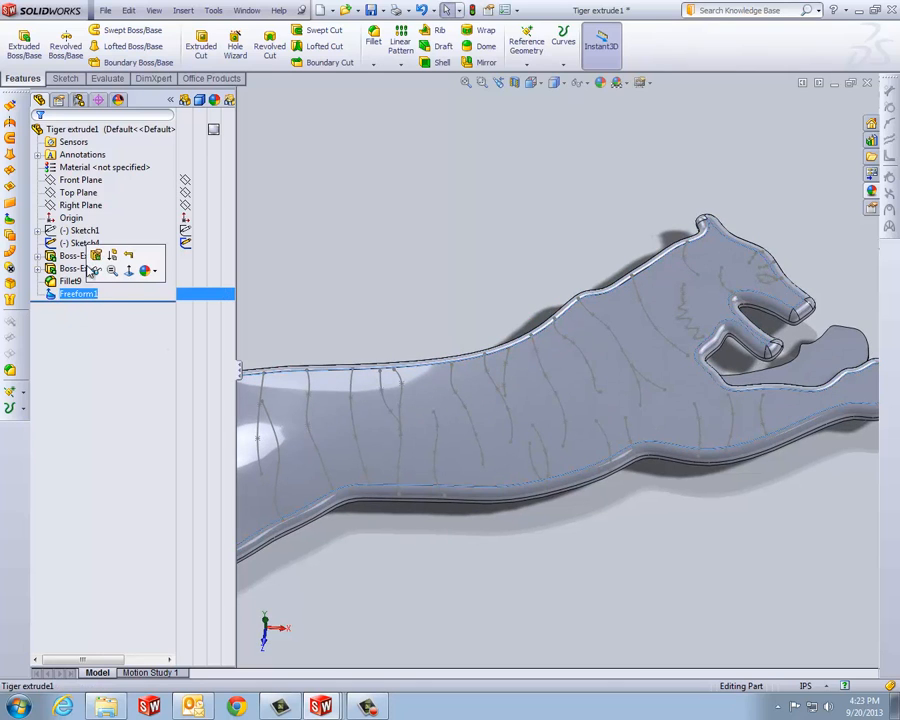
pyautogui.click(100, 262)
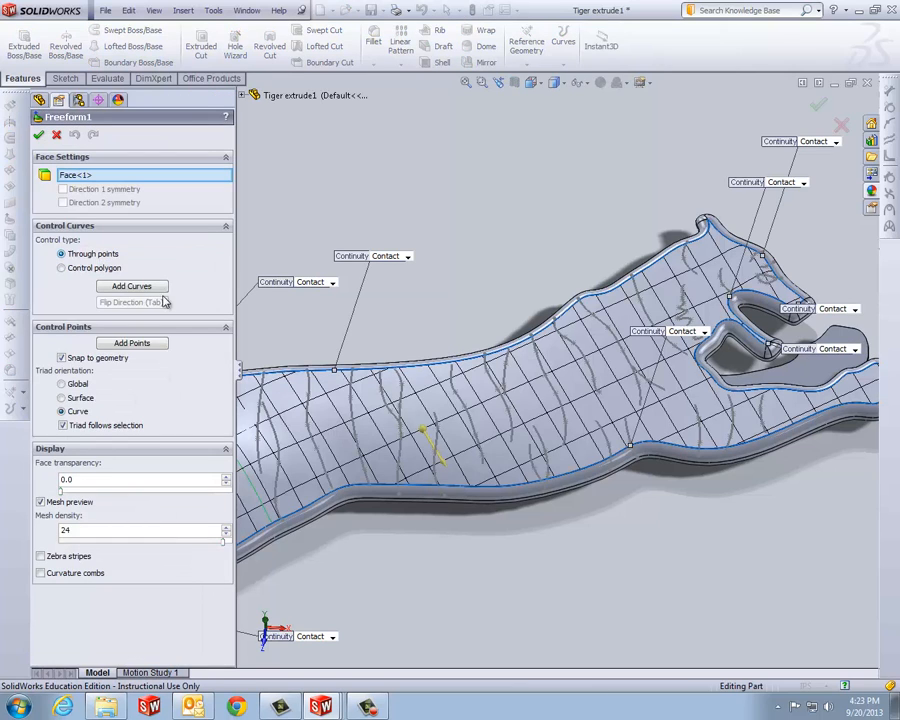
pyautogui.click(133, 287)
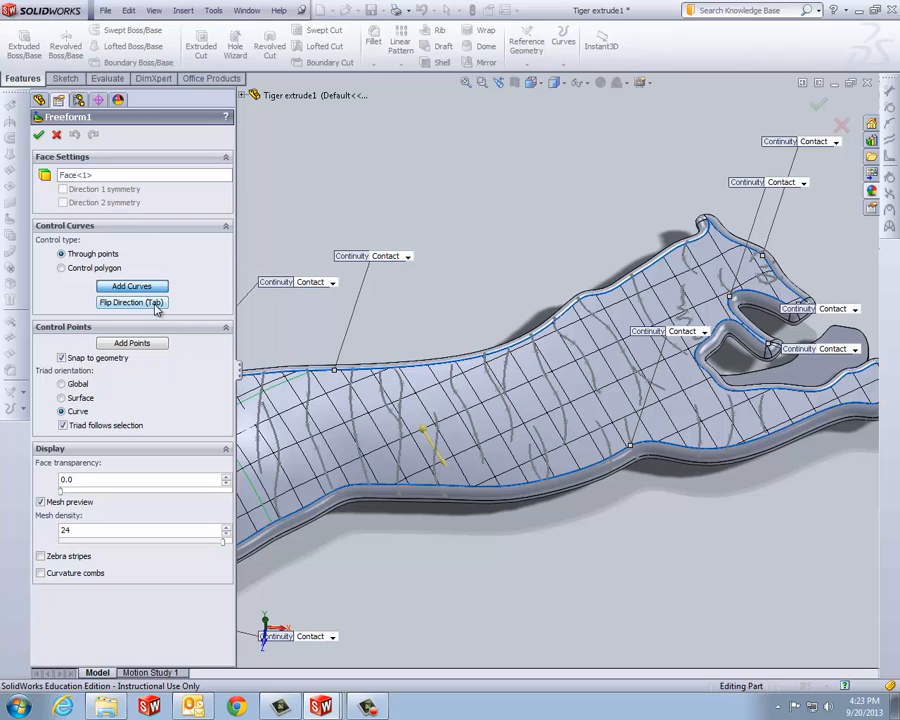
pyautogui.click(378, 427)
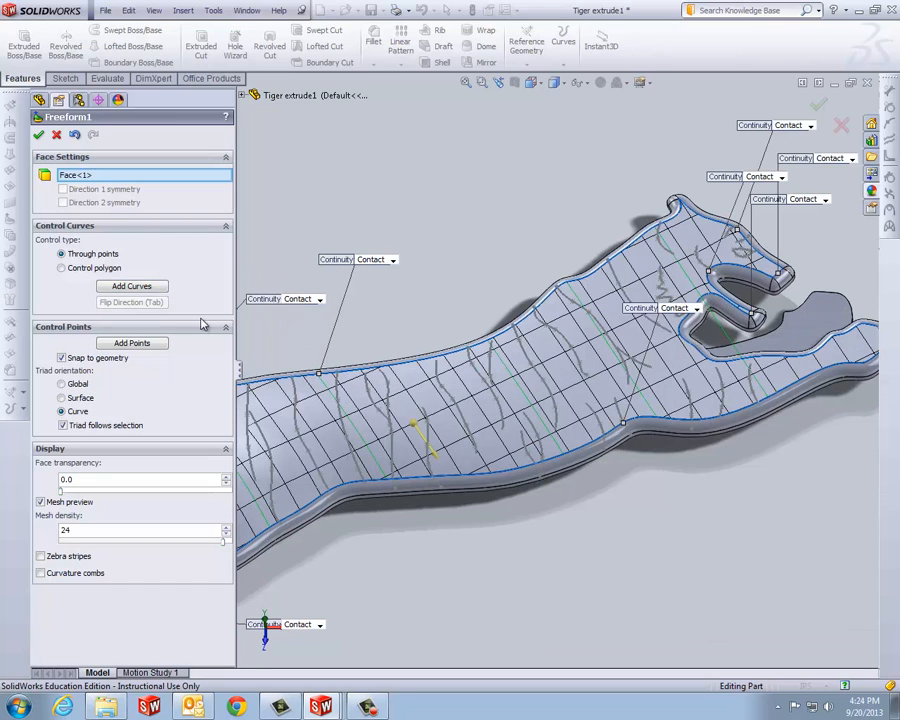
# Add one control point to the chest curve, two to the shoulder curve and two to the curve crossing the neck and foreleg.
pyautogui.click(148, 344)
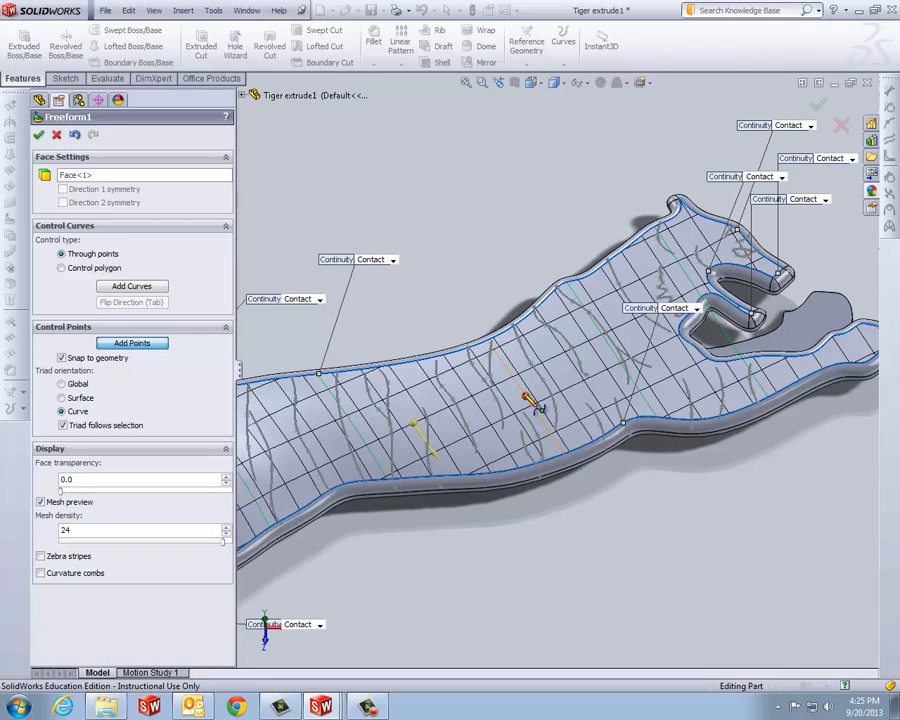
pyautogui.click(512, 375)
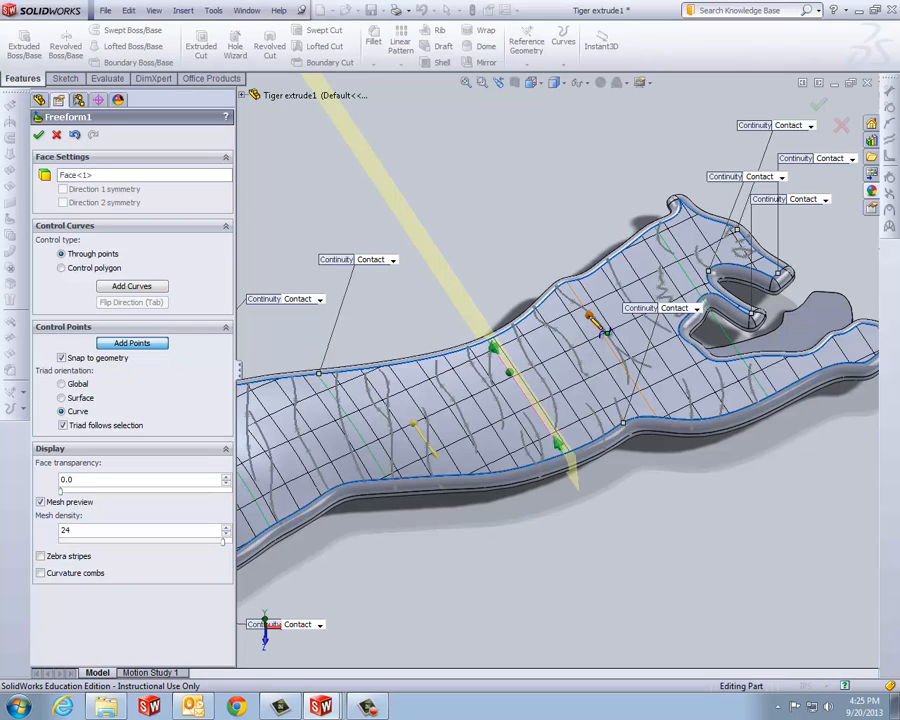
pyautogui.click(597, 326)
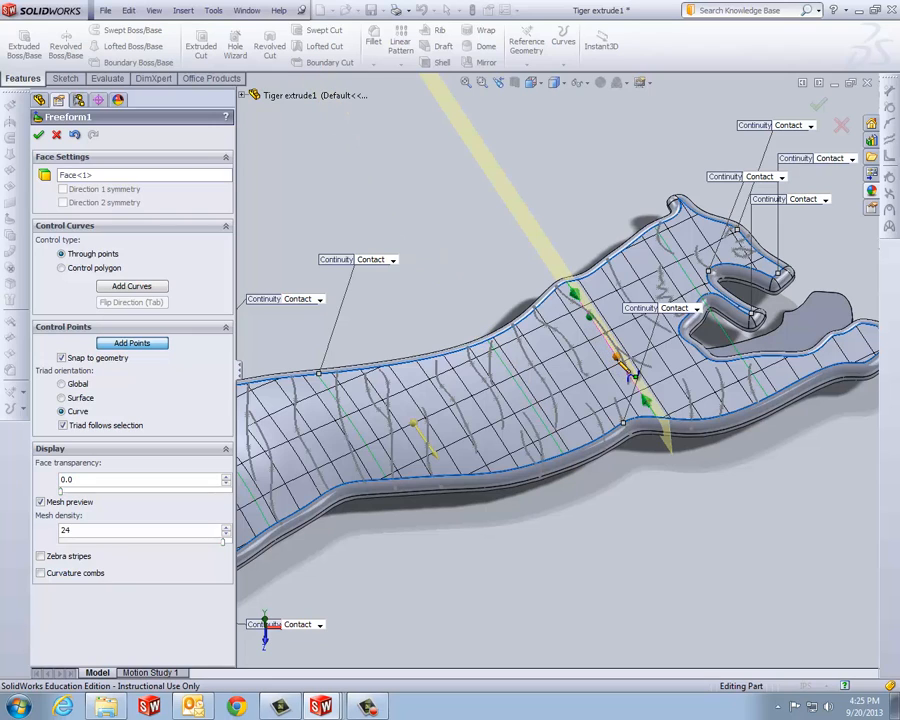
pyautogui.click(620, 362)
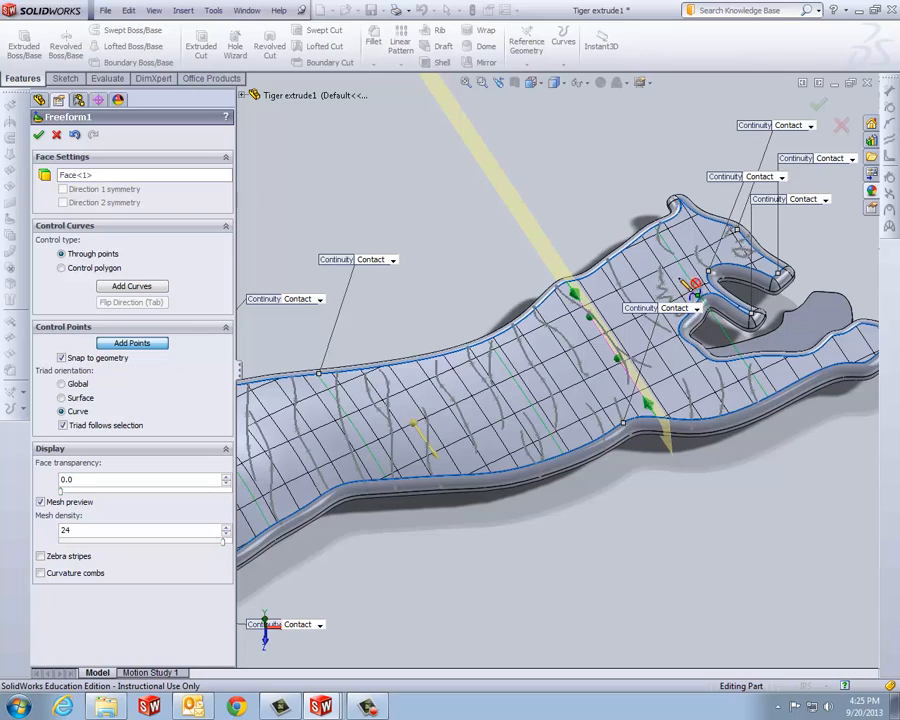
pyautogui.click(690, 268)
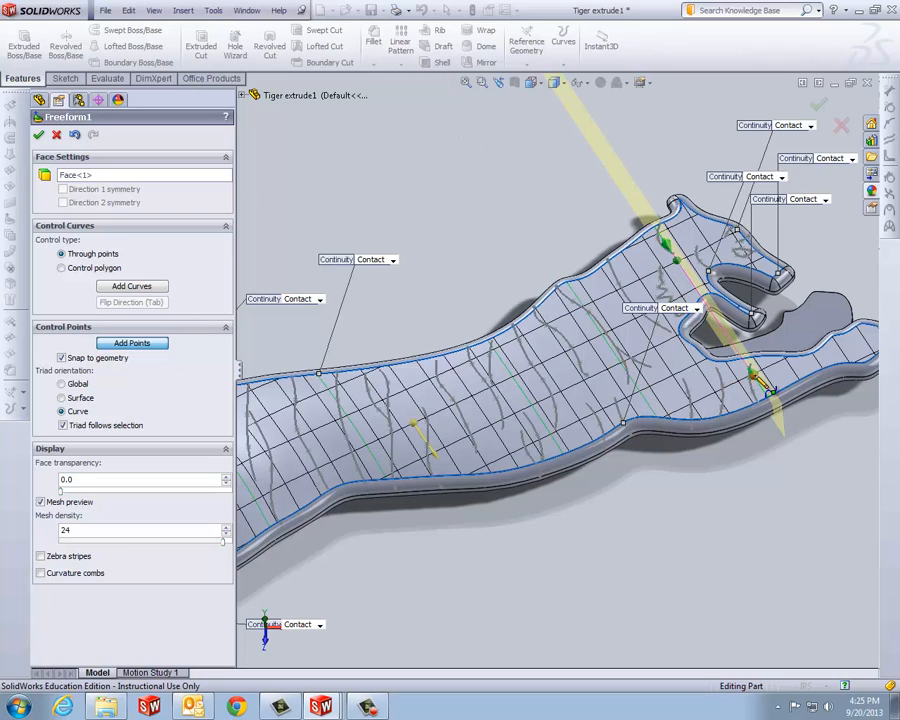
pyautogui.click(755, 376)
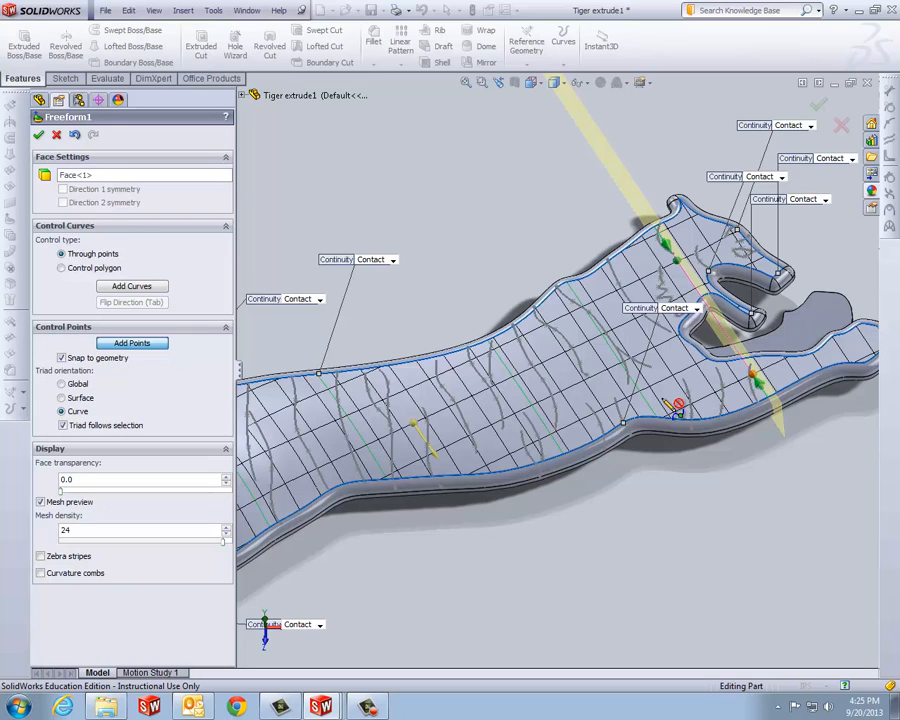
pyautogui.click(145, 345)
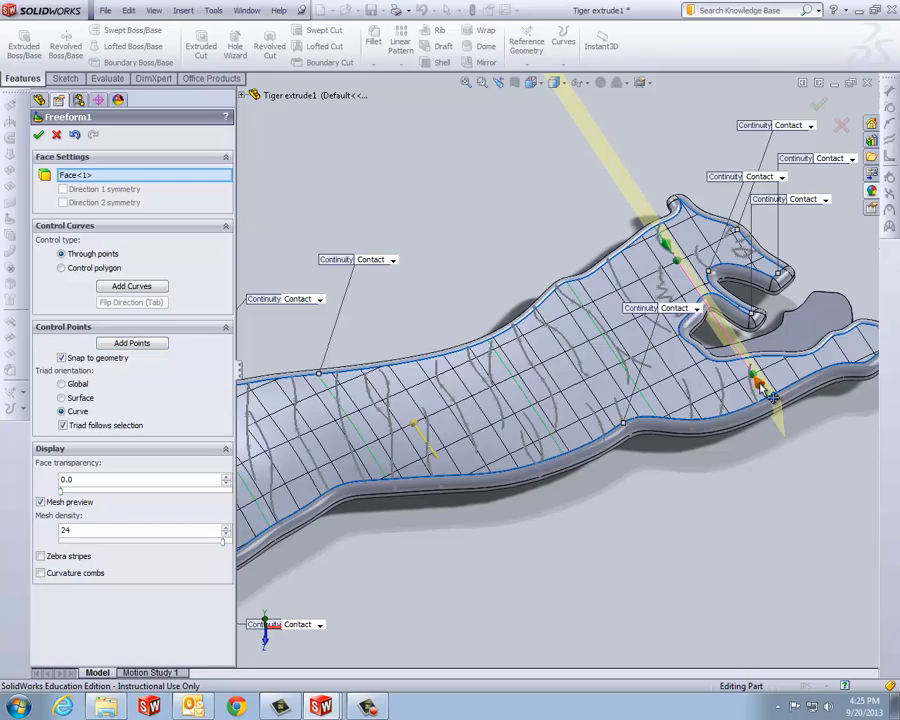
# Raise the foreleg control point on the neck curve and pull the tangent handle at the curve's lower end outward.
pyautogui.scroll(3, 768, 388)
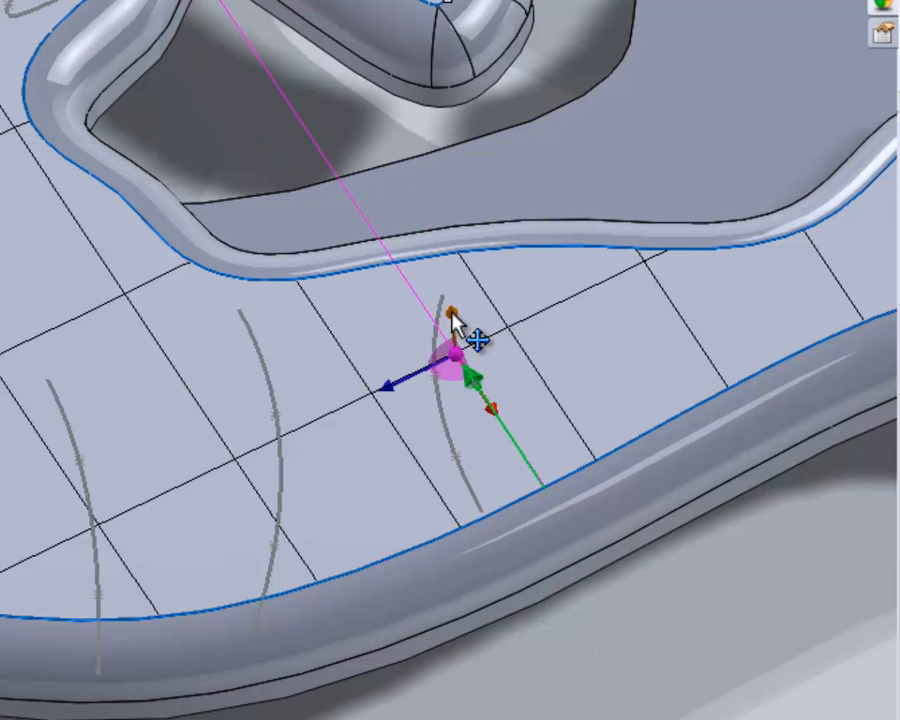
pyautogui.moveTo(451, 310); pyautogui.dragTo(465, 288)
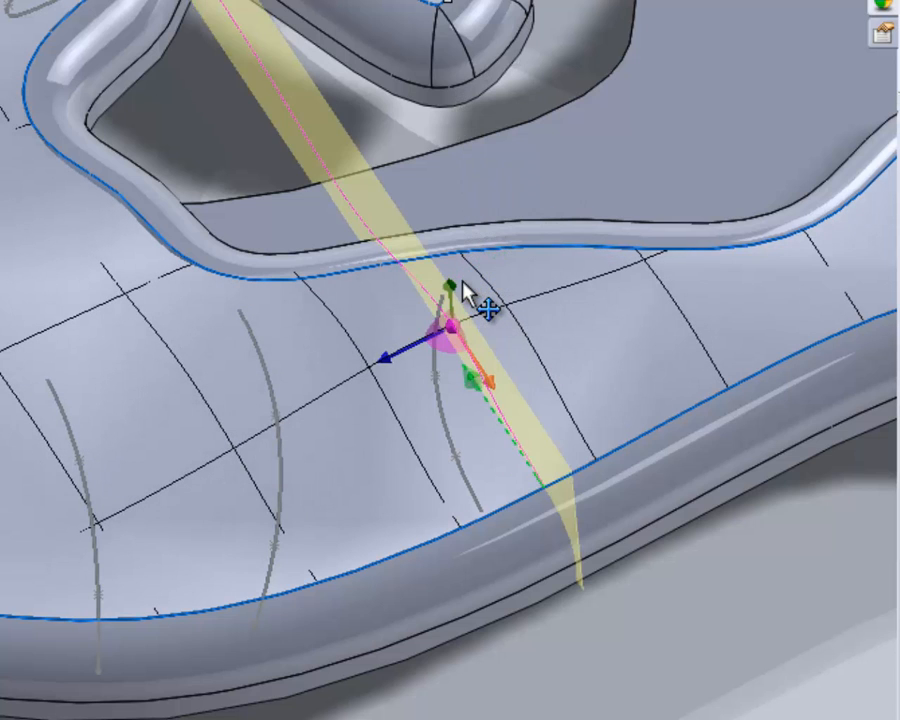
pyautogui.moveTo(466, 388); pyautogui.dragTo(548, 401)
pyautogui.moveTo(595, 448); pyautogui.dragTo(594, 443)
pyautogui.scroll(-1, 402, 326)
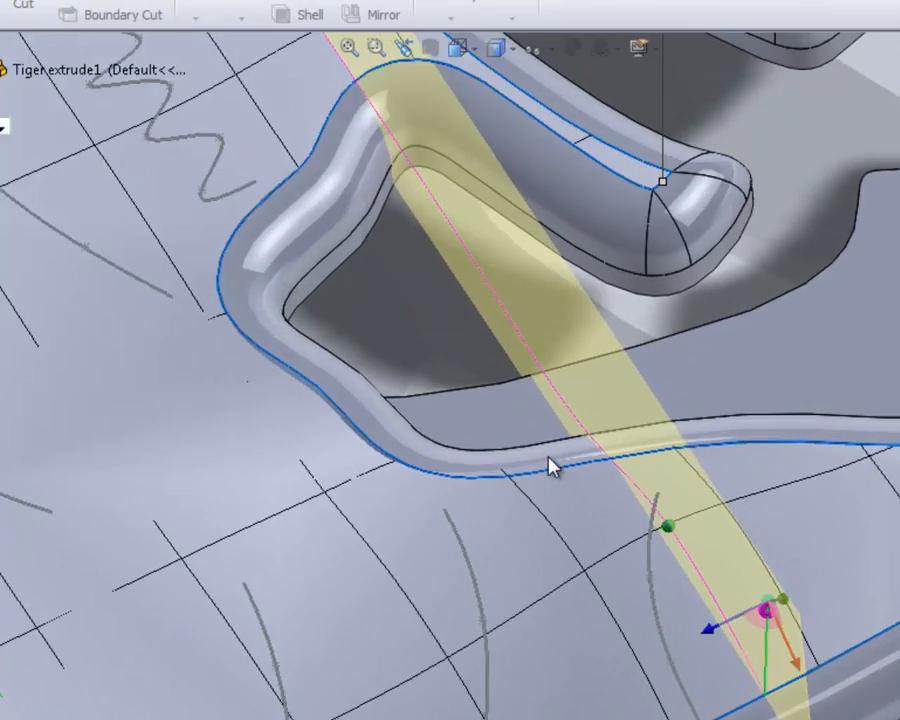
# Raise the neck control point below the ear, with triad offsets of about -0.021 in X, 0.064 in Y and -0.035 in Z.
pyautogui.scroll(5, 396, 324)
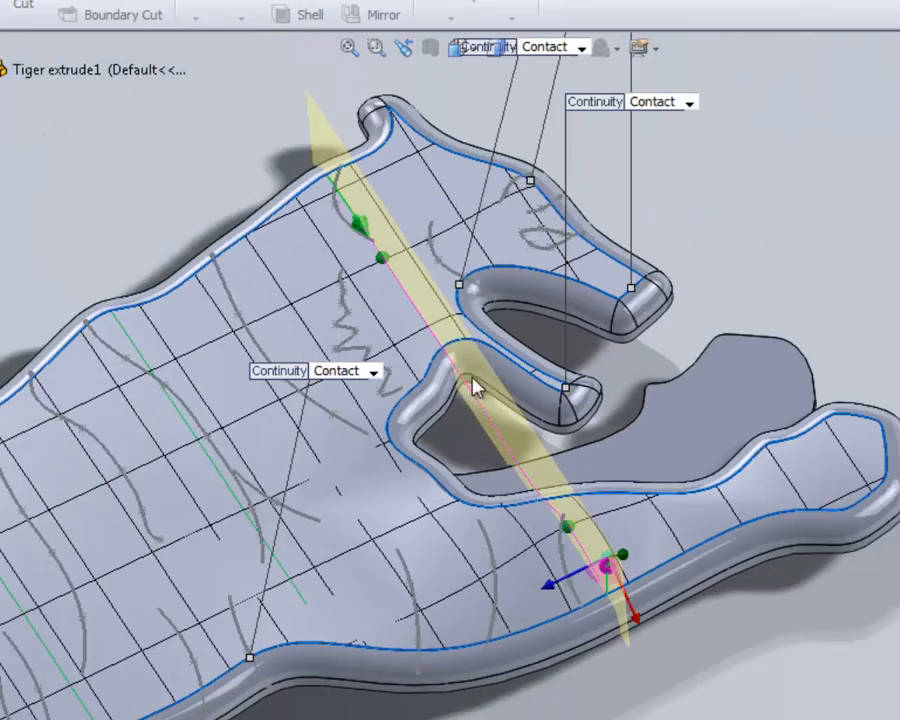
pyautogui.scroll(-4, 380, 211)
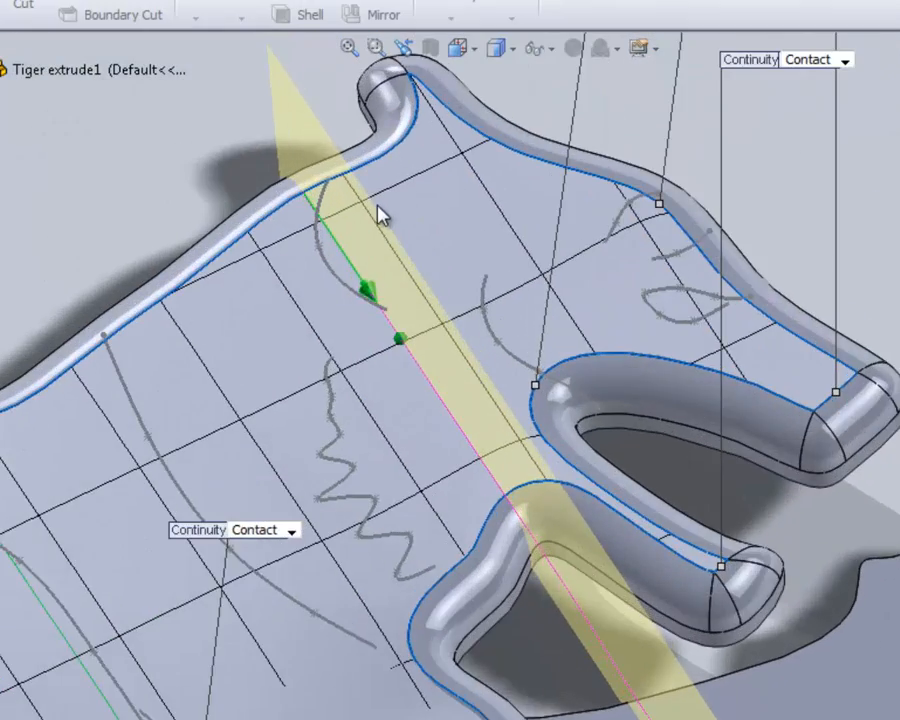
pyautogui.moveTo(428, 437); pyautogui.dragTo(415, 401)
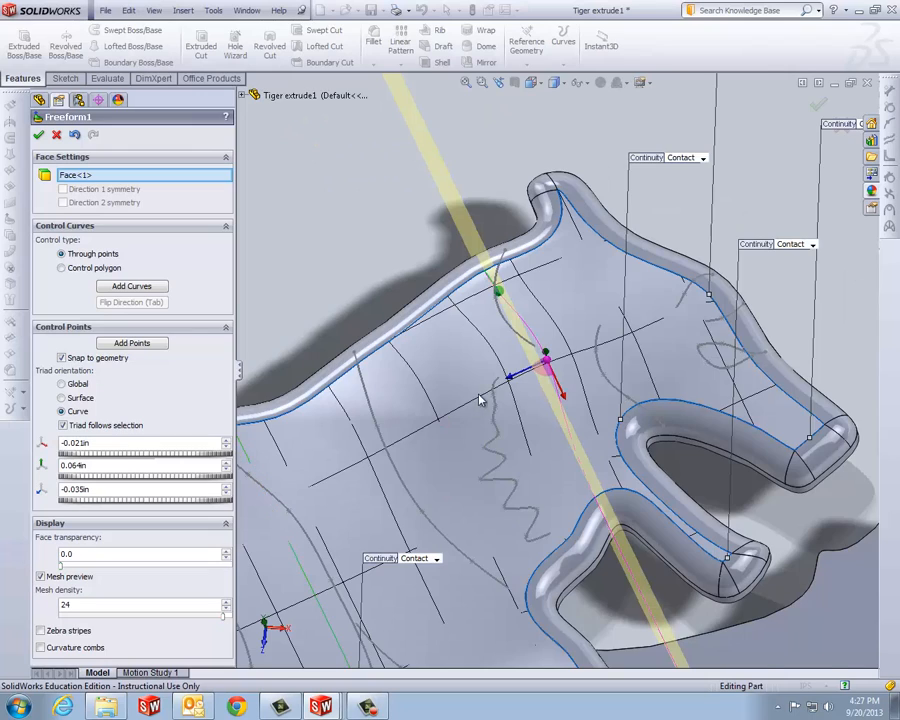
# Raise the tangent handle at the upper end of the shoulder curve, with triad offsets of about -0.019 in X and 0.054 in Y.
pyautogui.scroll(5, 479, 400)
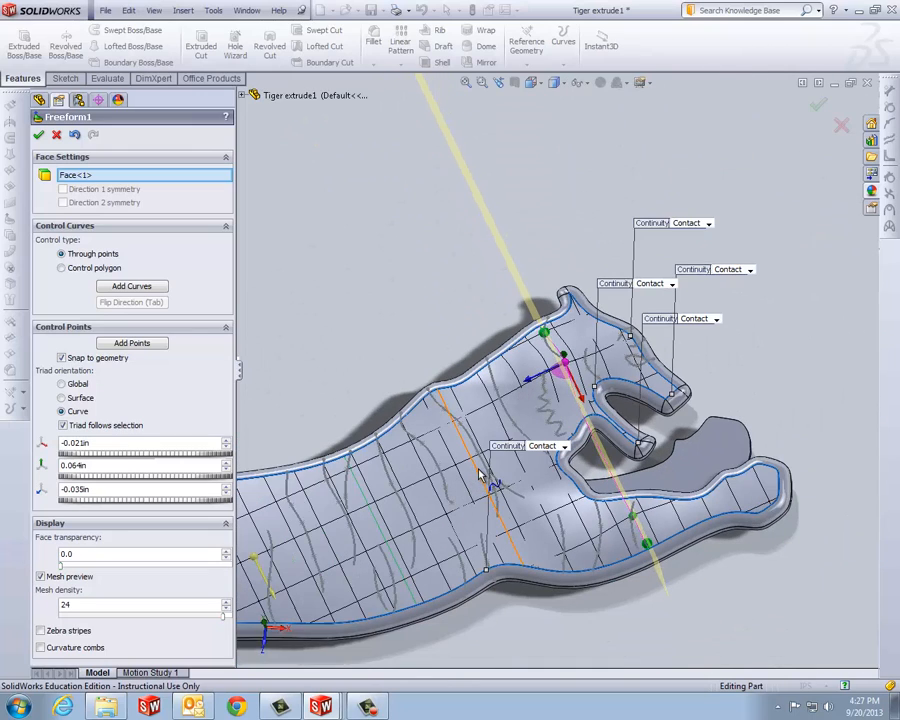
pyautogui.click(479, 476)
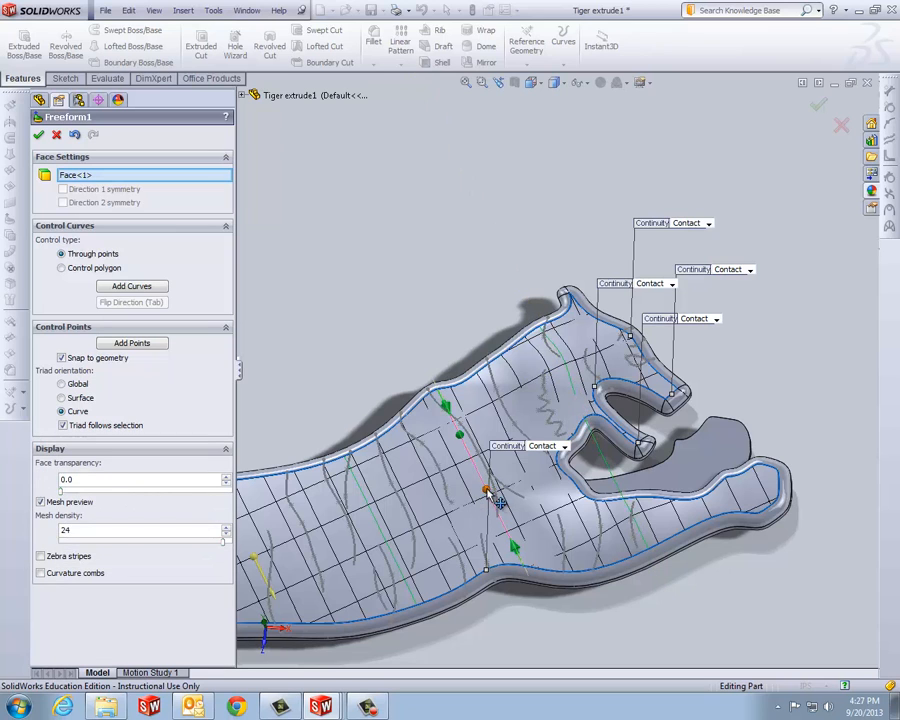
pyautogui.scroll(-6, 465, 449)
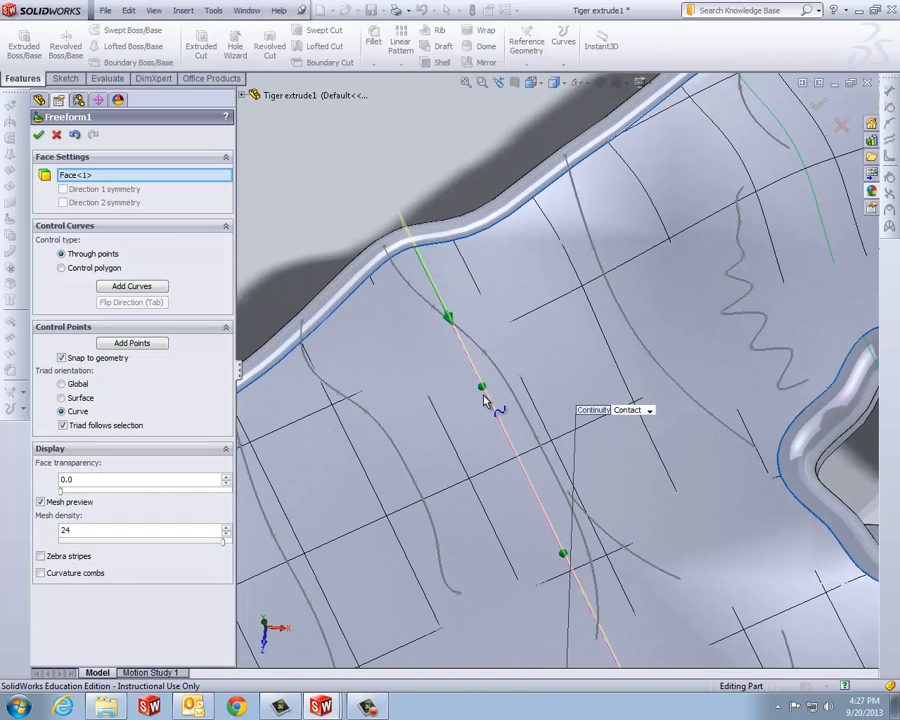
pyautogui.moveTo(486, 398)
pyautogui.mouseDown(button='middle')
pyautogui.moveTo(528, 394)
pyautogui.moveTo(540, 346)
pyautogui.moveTo(472, 408)
pyautogui.mouseUp(button='middle')
pyautogui.moveTo(480, 405); pyautogui.dragTo(457, 353)
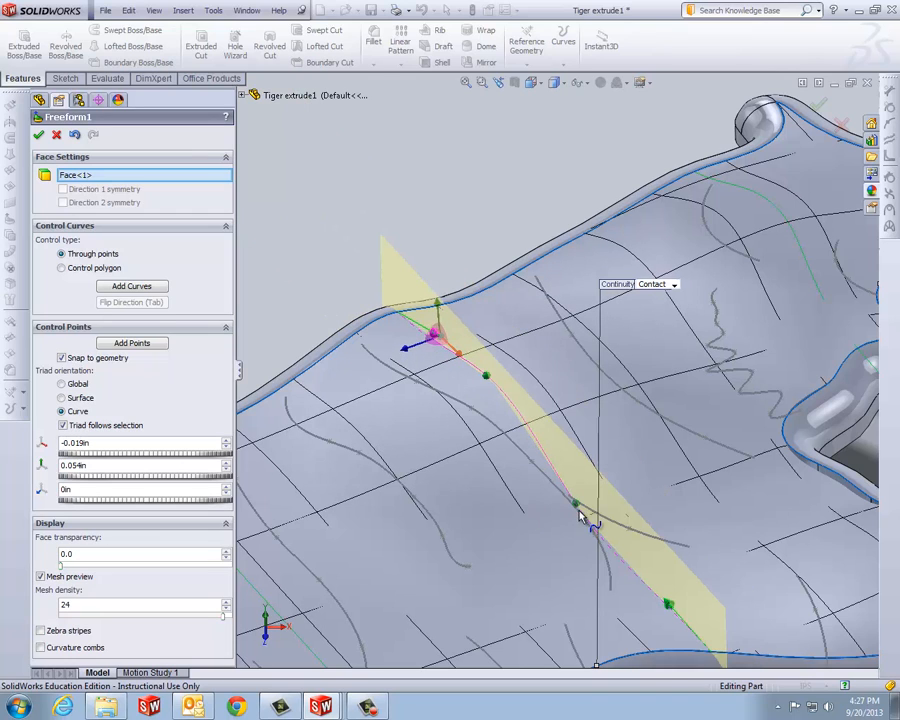
# Raise the shoulder curve's lower control point by about 0.042 in X, 0.088 in Y, and its lower tangent handle by about 0.057 in X, 0.204 in Y.
pyautogui.moveTo(577, 505); pyautogui.dragTo(592, 488)
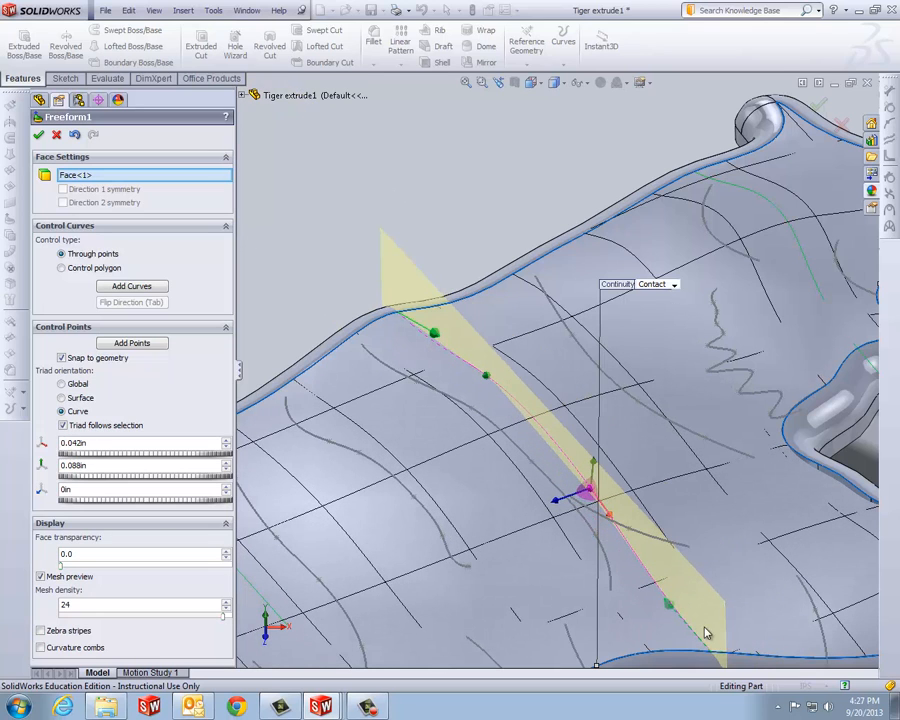
pyautogui.moveTo(669, 604); pyautogui.dragTo(706, 597)
pyautogui.scroll(4, 660, 594)
pyautogui.scroll(2, 676, 545)
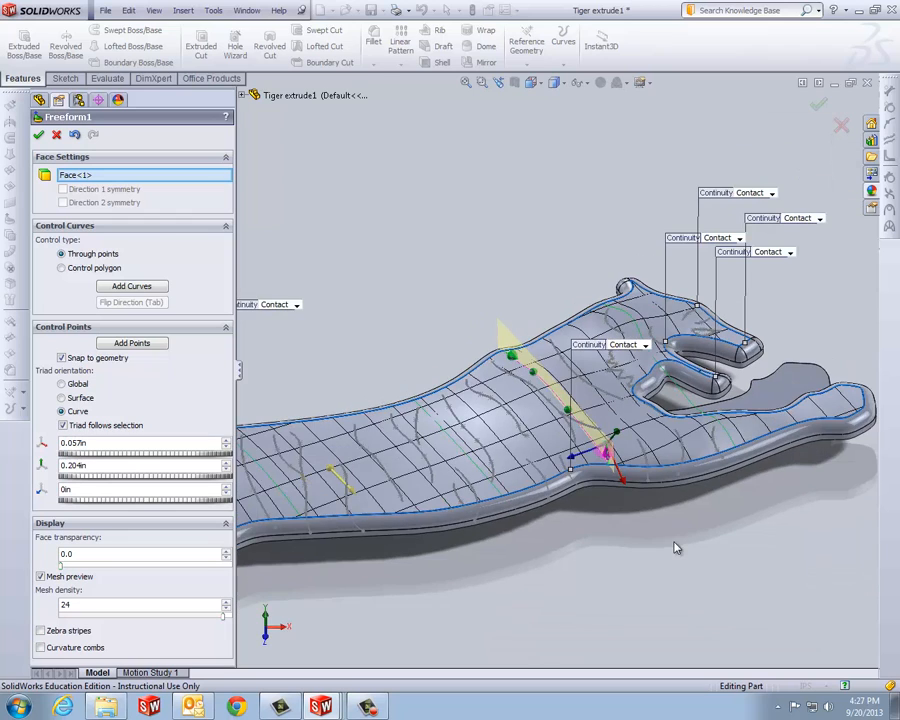
# Reshape the chest curve, offsetting its lower tangent handle about -0.081 in X and 0.014 in Y, and accept the freeform.
pyautogui.scroll(-4, 430, 497)
pyautogui.scroll(-3, 400, 508)
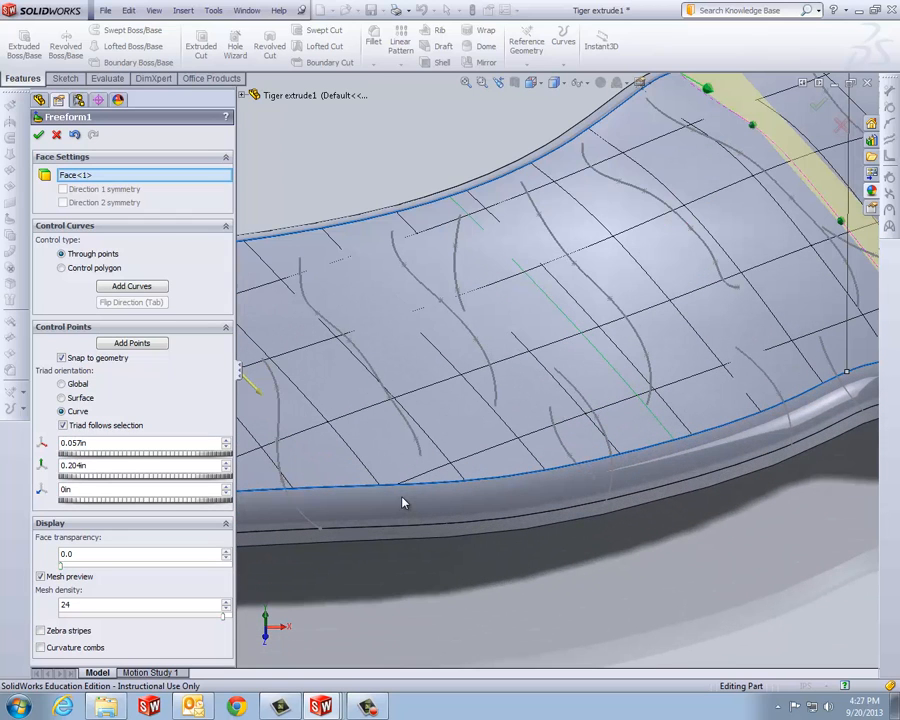
pyautogui.click(544, 302)
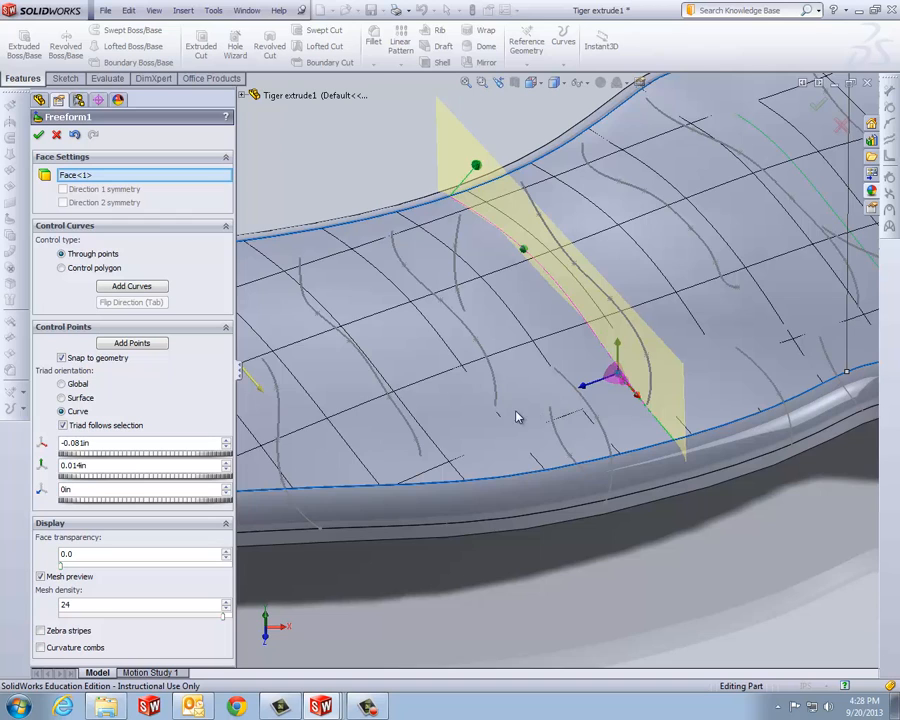
pyautogui.scroll(2, 518, 417)
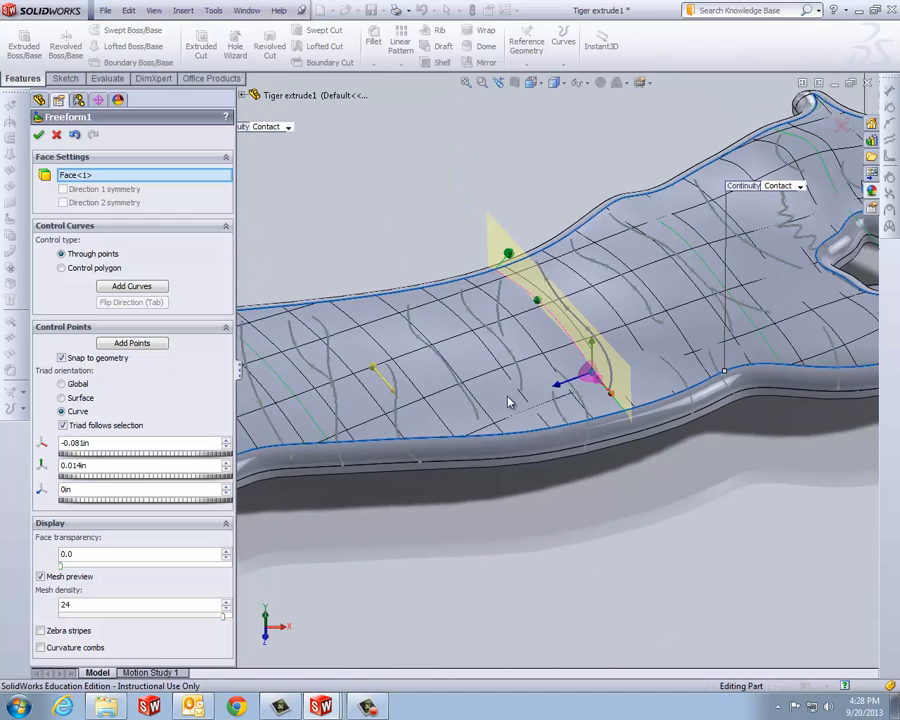
pyautogui.scroll(5, 508, 402)
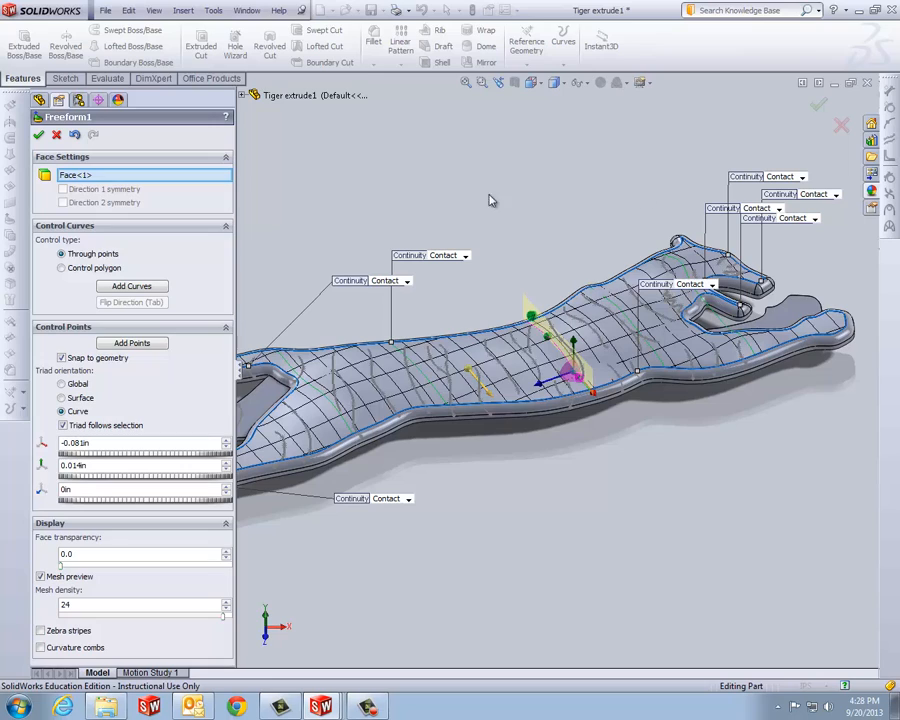
pyautogui.click(38, 136)
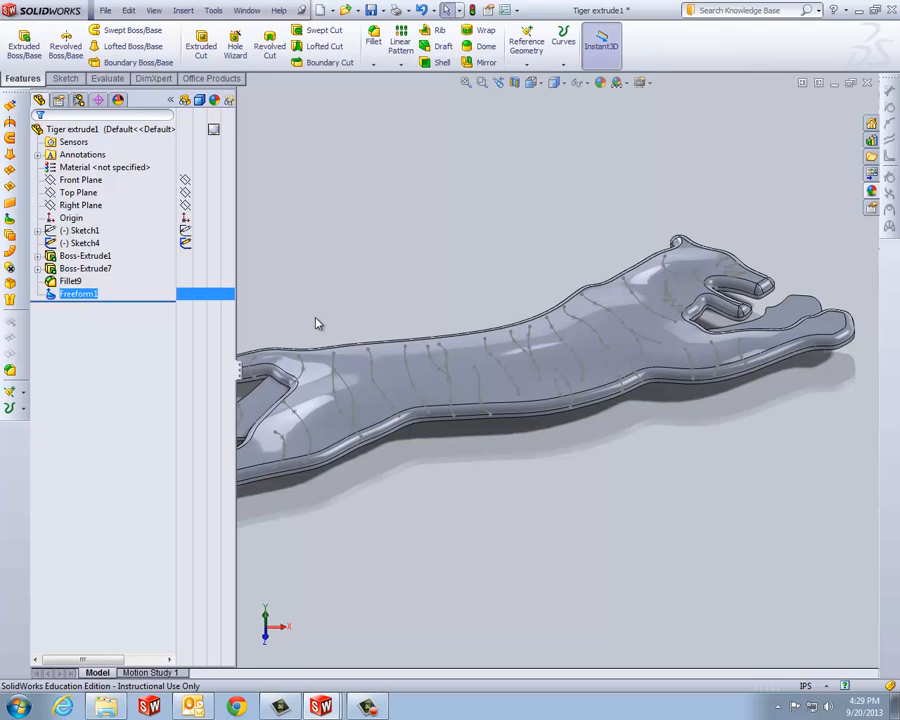
pyautogui.keyDown('ctrl'); pyautogui.click(87, 244); pyautogui.keyUp('ctrl')
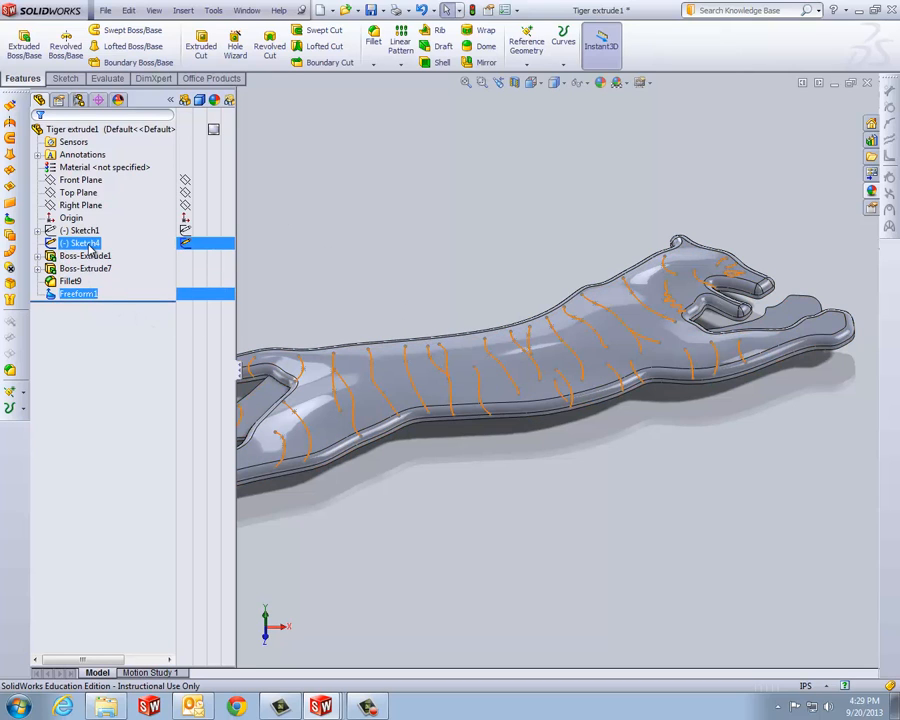
pyautogui.click(87, 244)
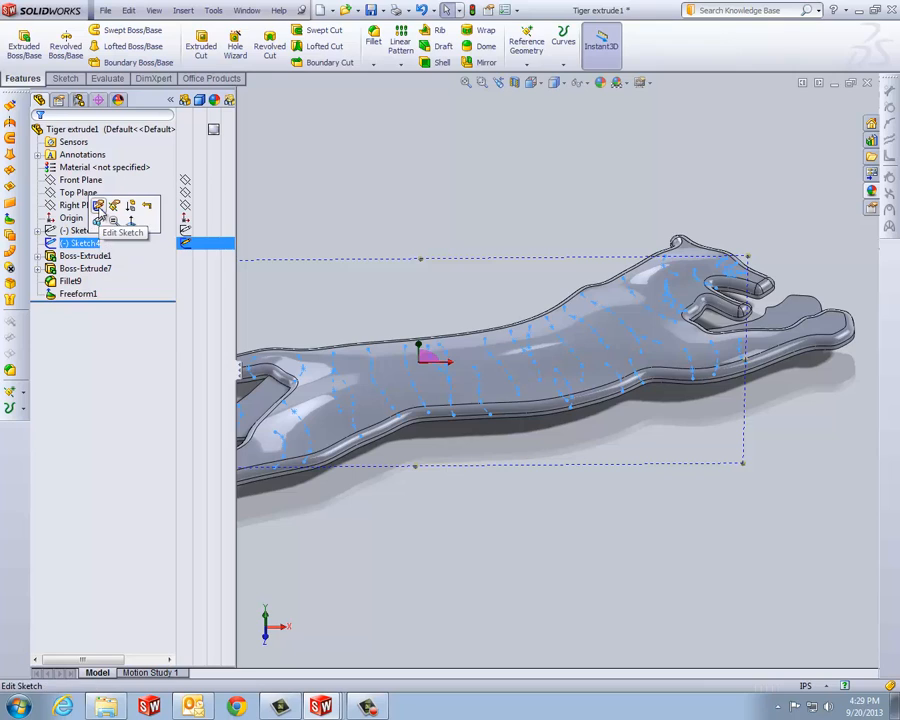
pyautogui.click(95, 206)
pyautogui.click(87, 245)
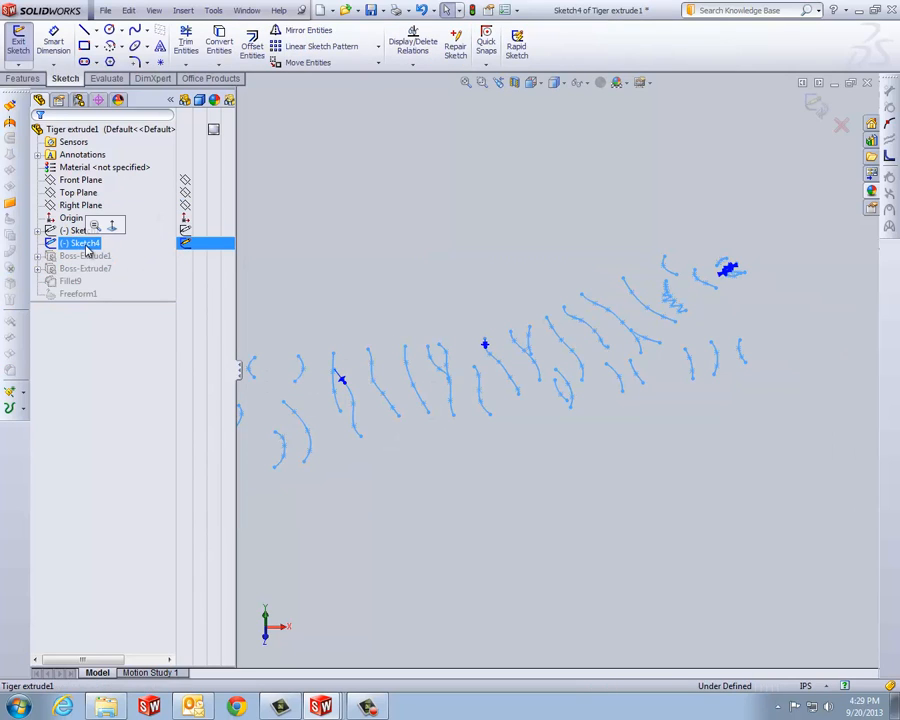
pyautogui.click(841, 124)
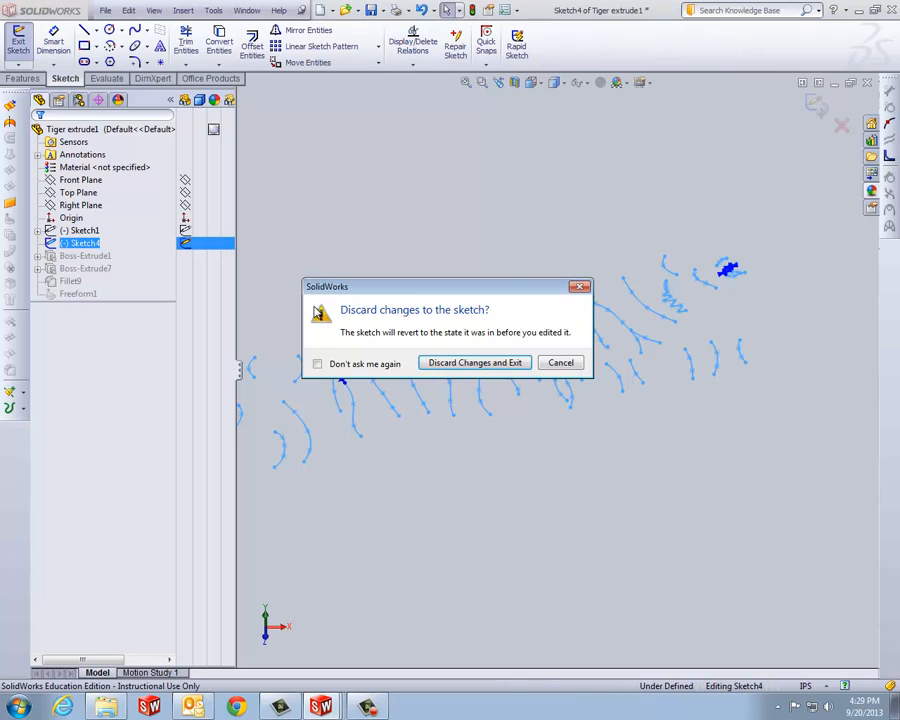
pyautogui.click(458, 364)
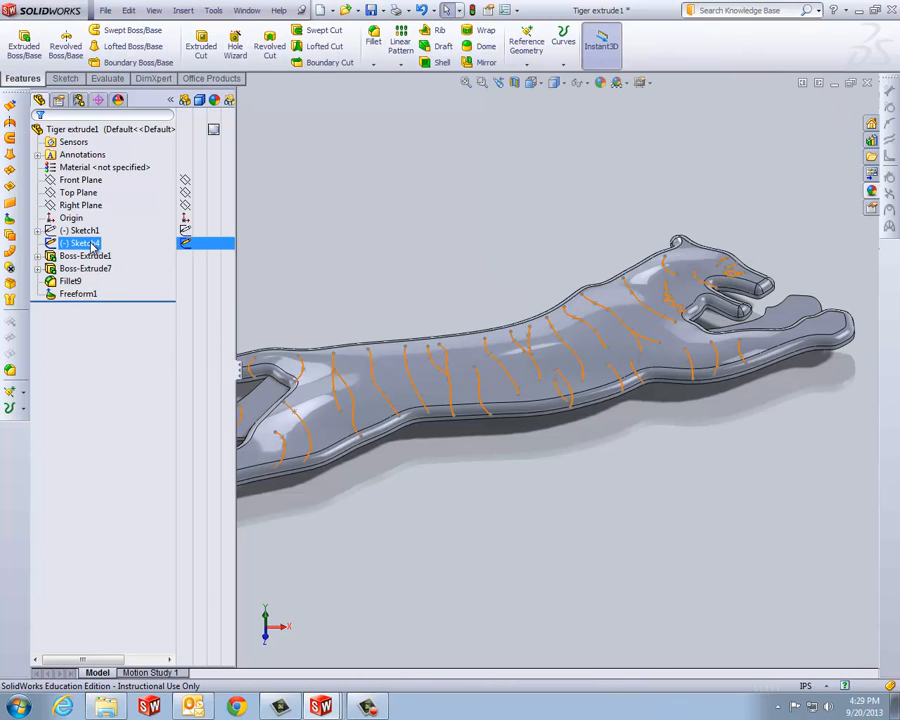
# Hide Sketch4, which holds the tiger's stripe curves.
pyautogui.click(93, 246)
pyautogui.click(100, 221)
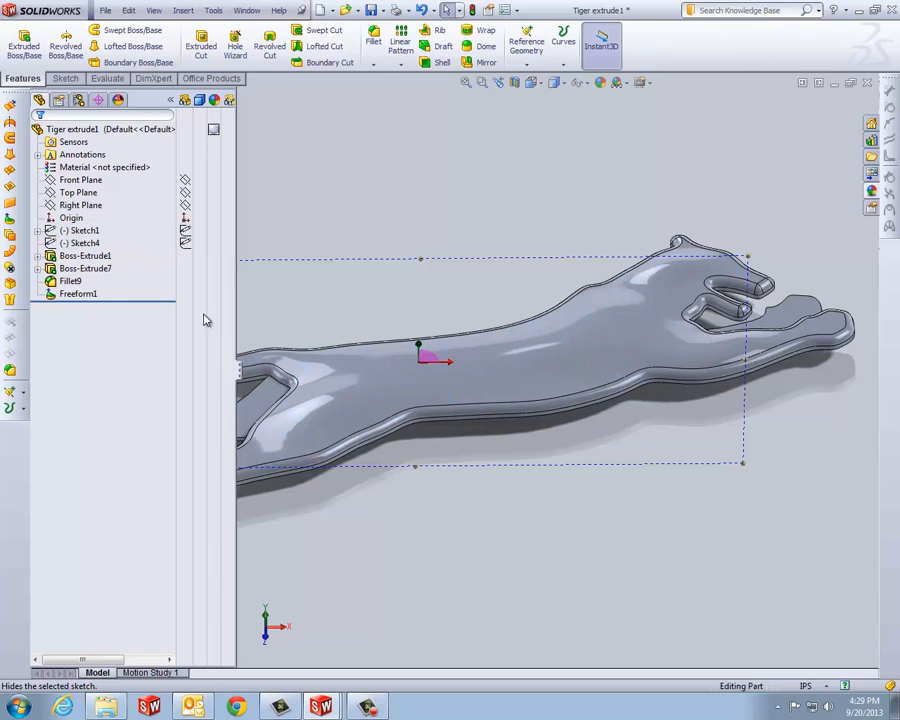
pyautogui.moveTo(492, 534); pyautogui.dragTo(498, 565, button='middle')
pyautogui.scroll(3, 561, 477)
pyautogui.scroll(-3, 530, 478)
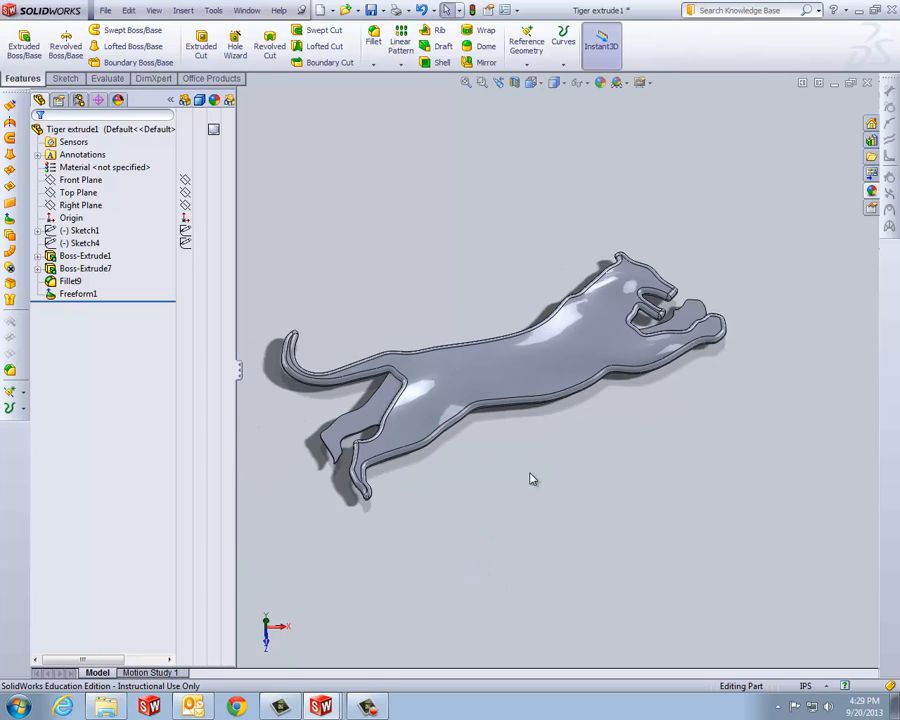
pyautogui.scroll(3, 528, 476)
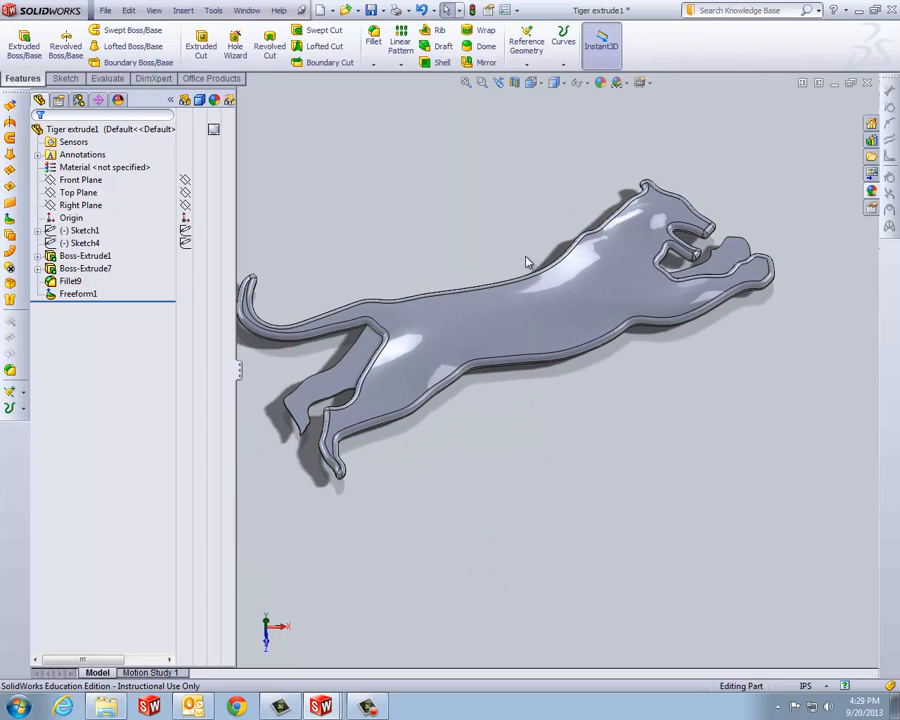
# Display zebra stripes on the tiger and examine their flow across the haunch, belly and filleted edge.
pyautogui.click(156, 11)
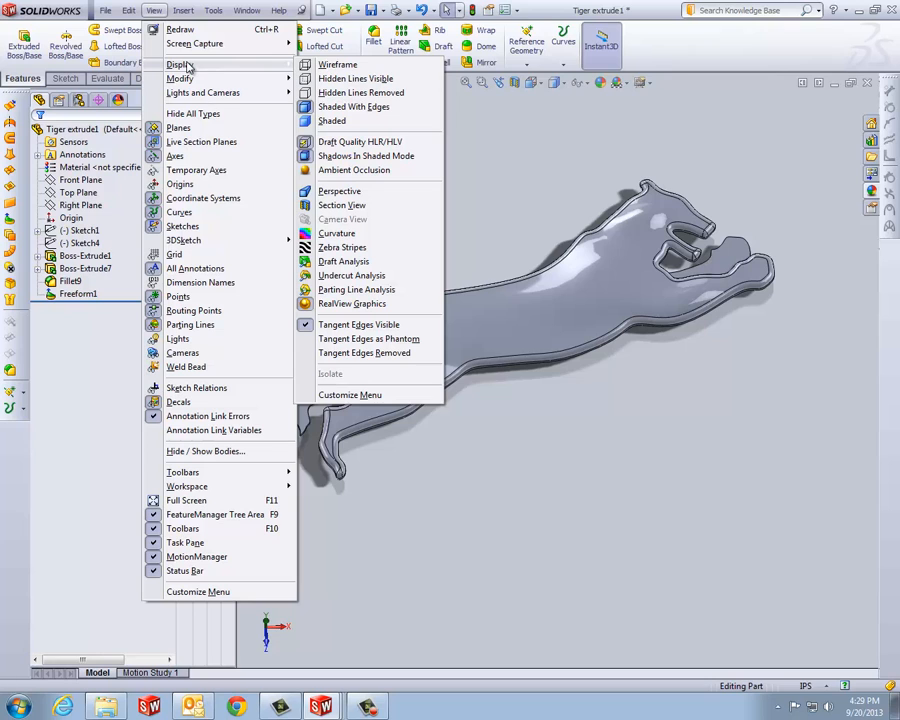
pyautogui.click(334, 252)
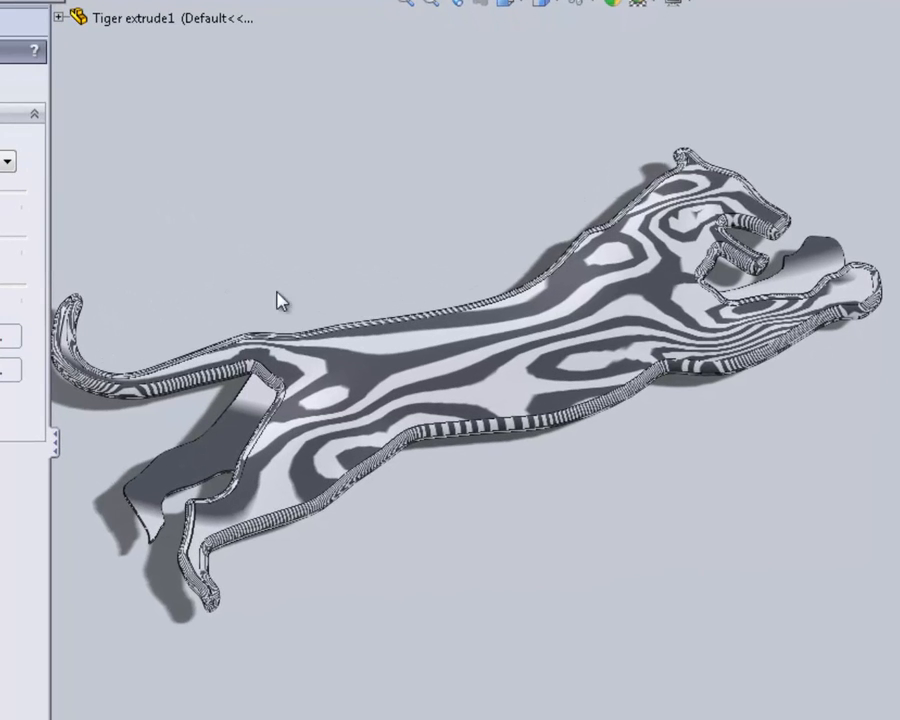
pyautogui.scroll(-6, 410, 466)
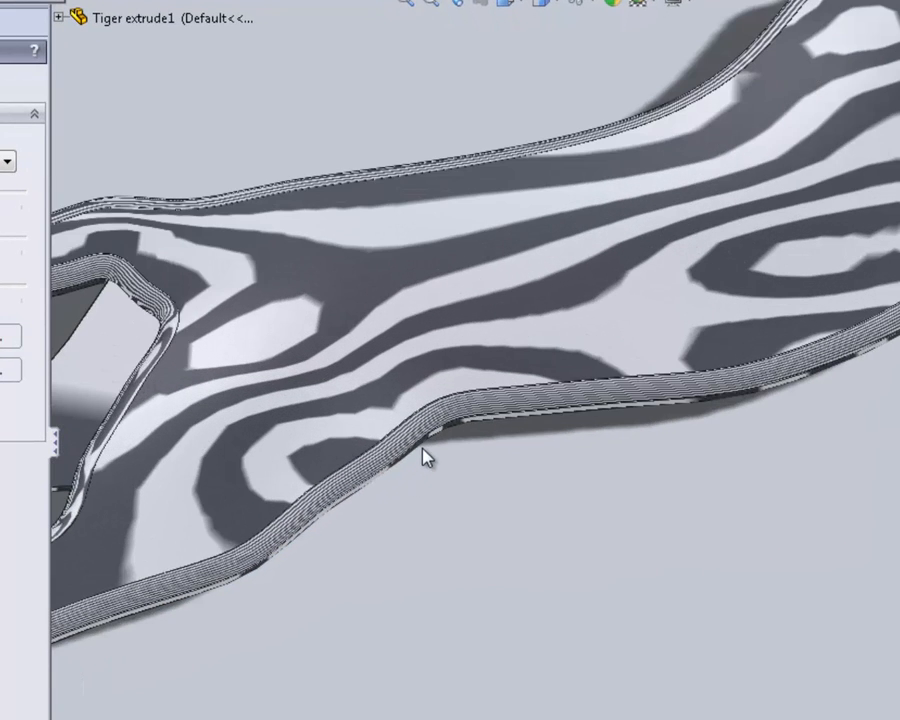
pyautogui.moveTo(497, 425); pyautogui.dragTo(529, 410, button='middle')
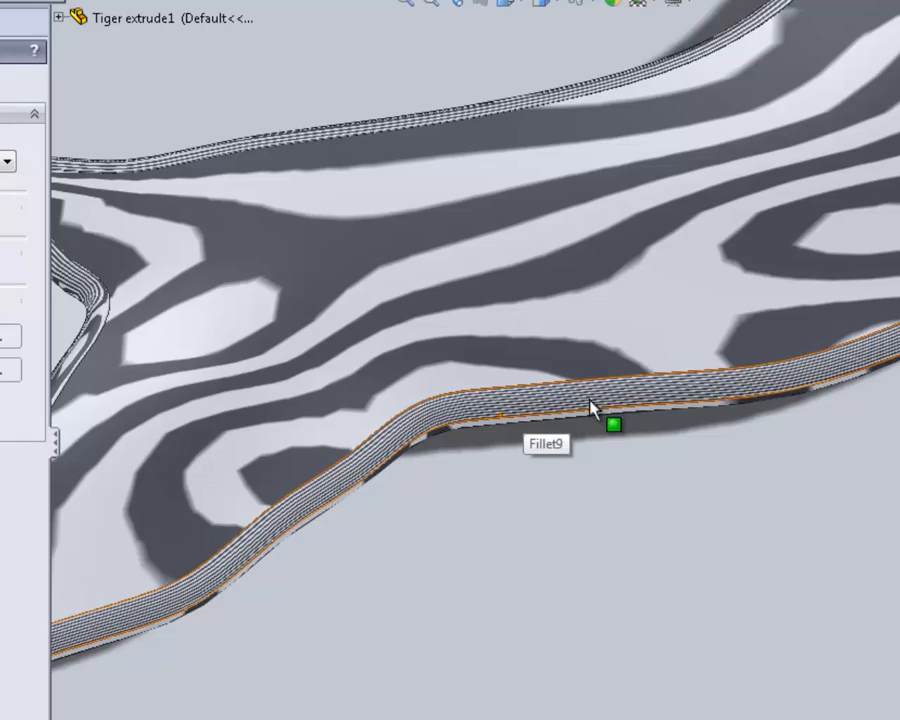
pyautogui.click(590, 286)
pyautogui.moveTo(590, 286); pyautogui.dragTo(516, 275, button='middle')
pyautogui.scroll(5, 508, 290)
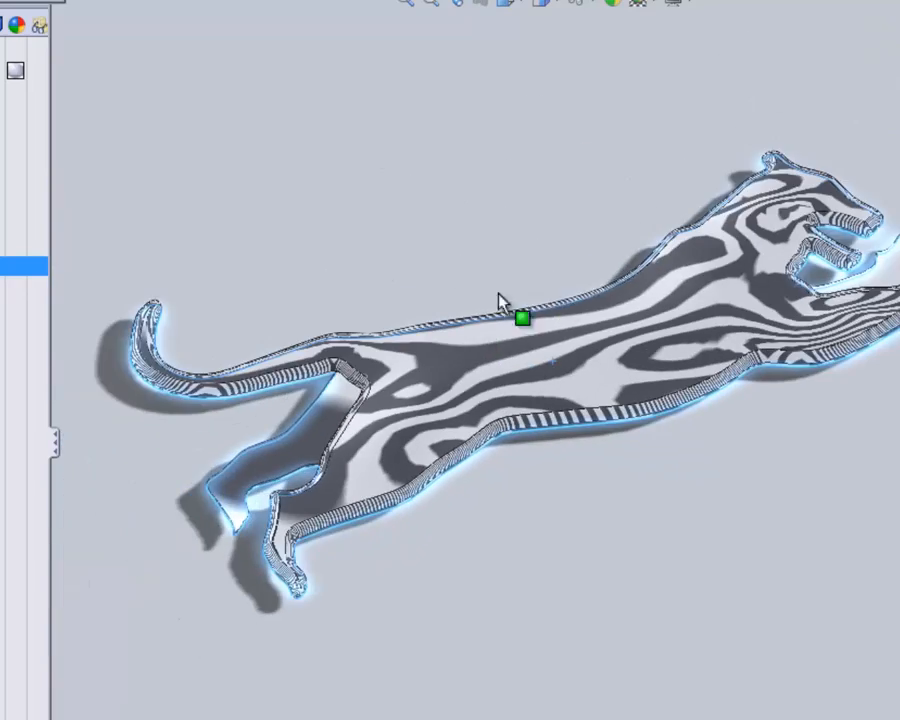
pyautogui.moveTo(636, 270); pyautogui.dragTo(599, 267, button='middle')
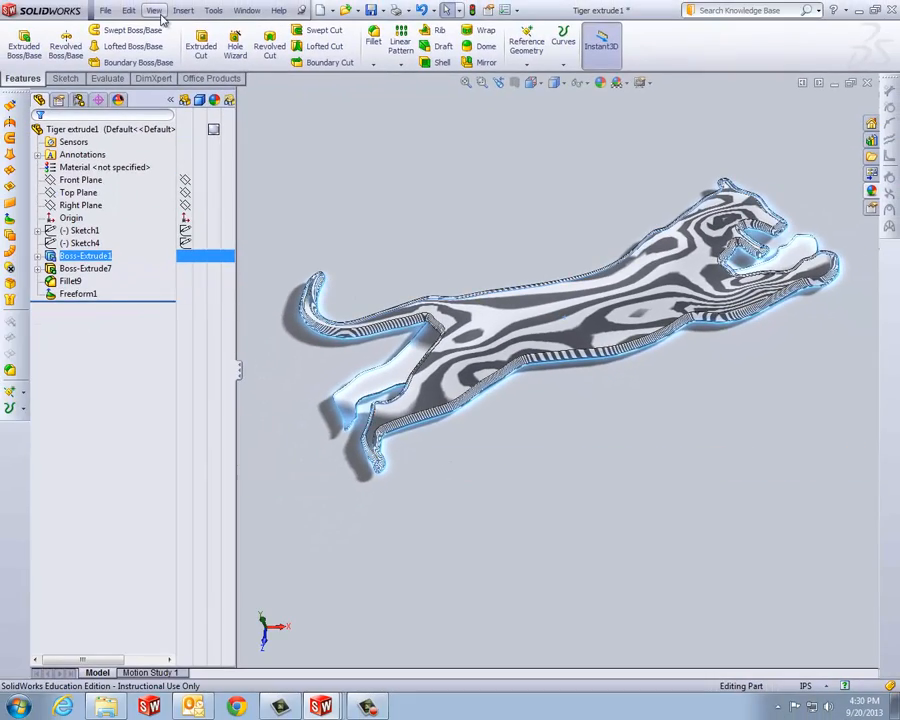
# Replace the zebra stripes with the curvature display and examine the tiger's shoulder, head and forelegs.
pyautogui.click(127, 0)
pyautogui.moveTo(183, 62)
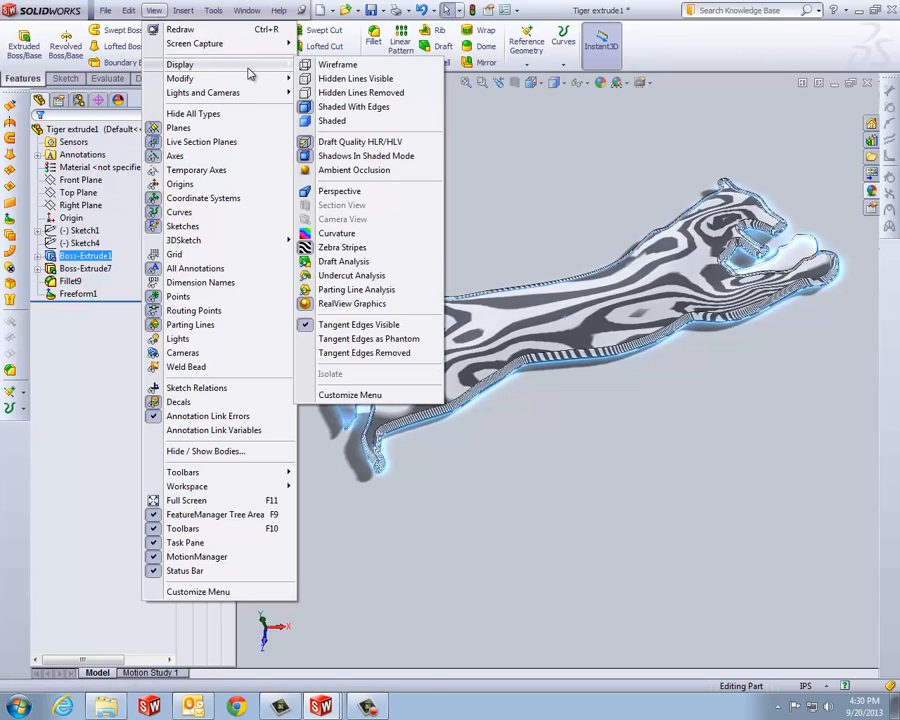
pyautogui.click(346, 250)
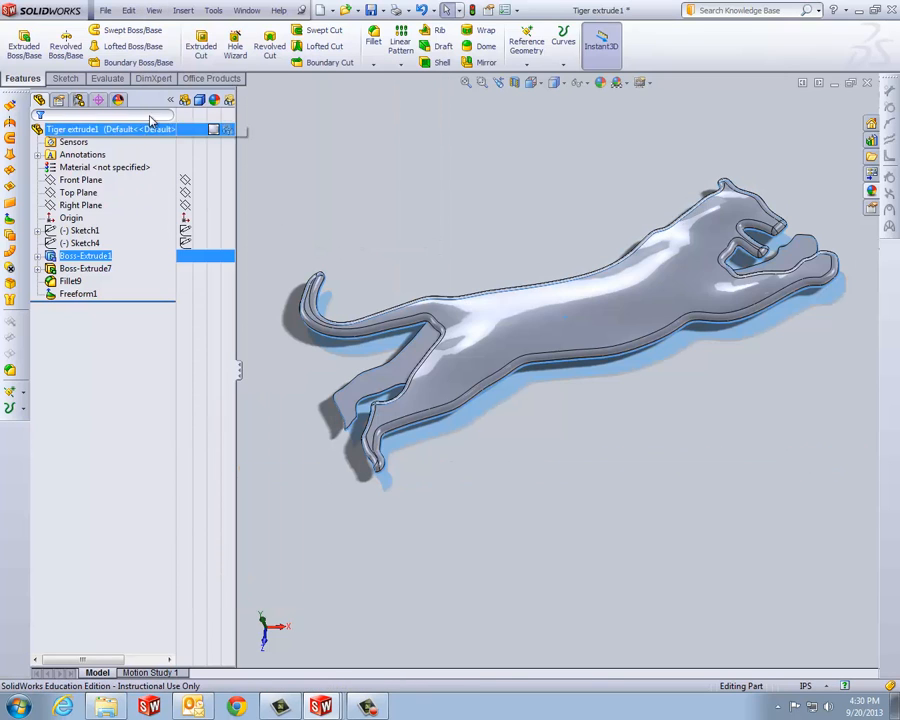
pyautogui.click(153, 11)
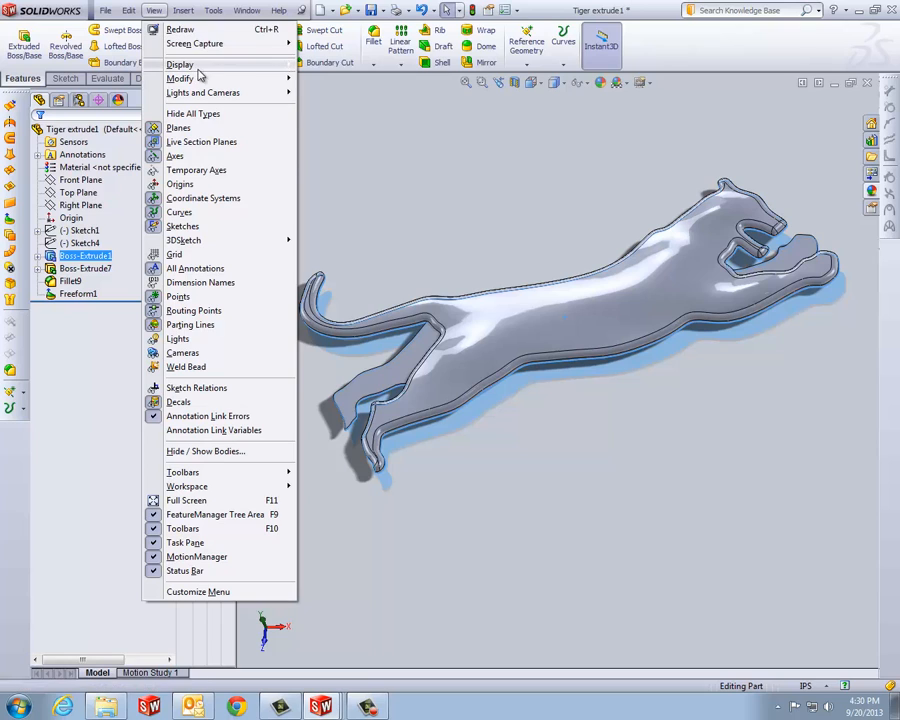
pyautogui.moveTo(190, 64)
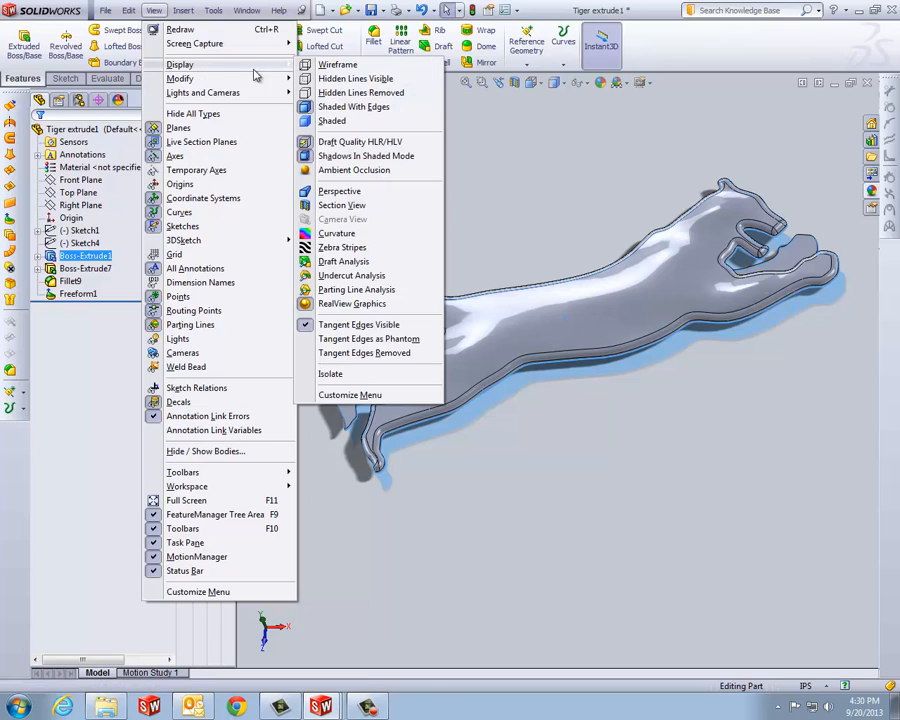
pyautogui.click(336, 236)
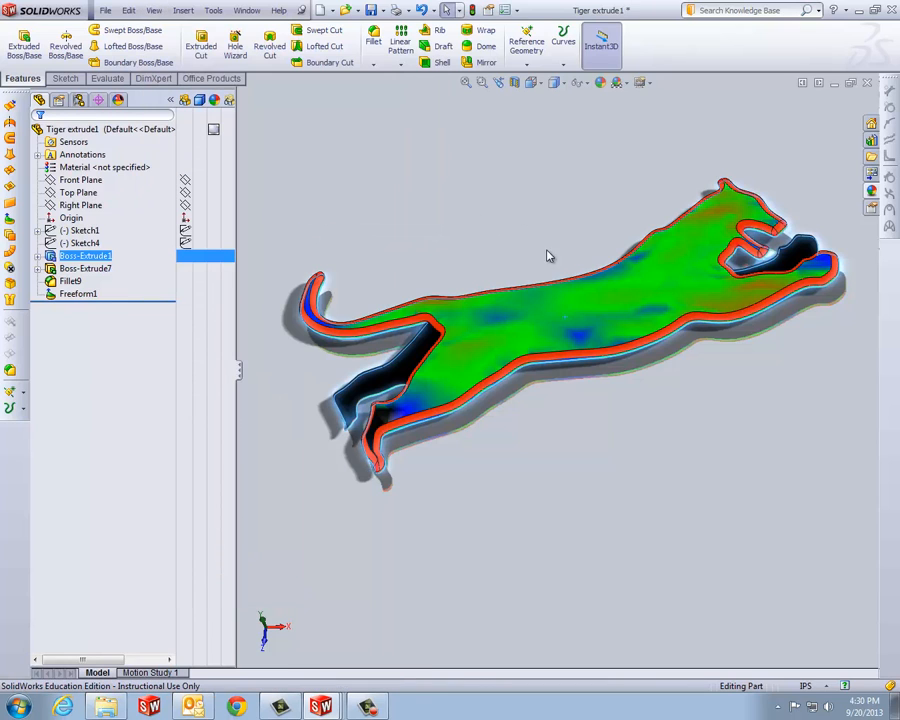
pyautogui.moveTo(548, 256); pyautogui.dragTo(639, 362, button='middle')
pyautogui.scroll(-5, 739, 354)
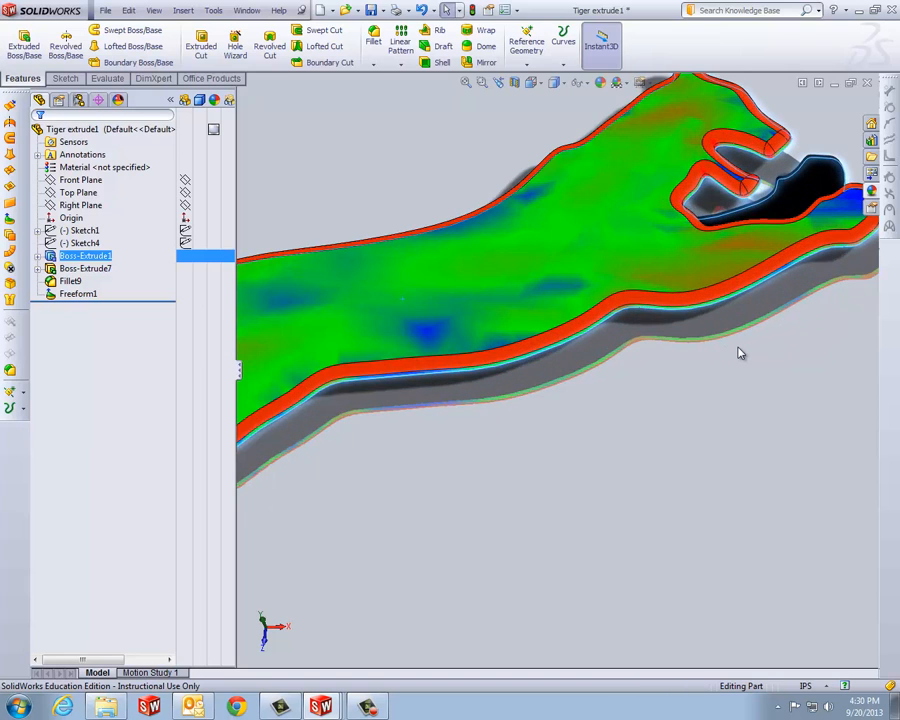
pyautogui.scroll(3, 739, 354)
pyautogui.scroll(-3, 786, 258)
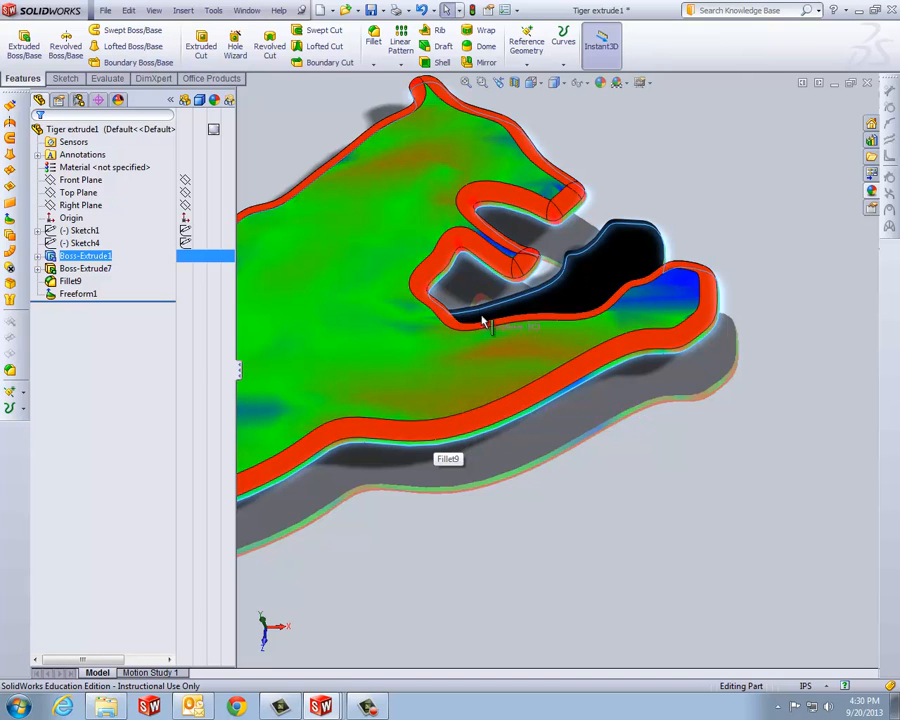
pyautogui.scroll(-3, 510, 262)
pyautogui.scroll(5, 517, 273)
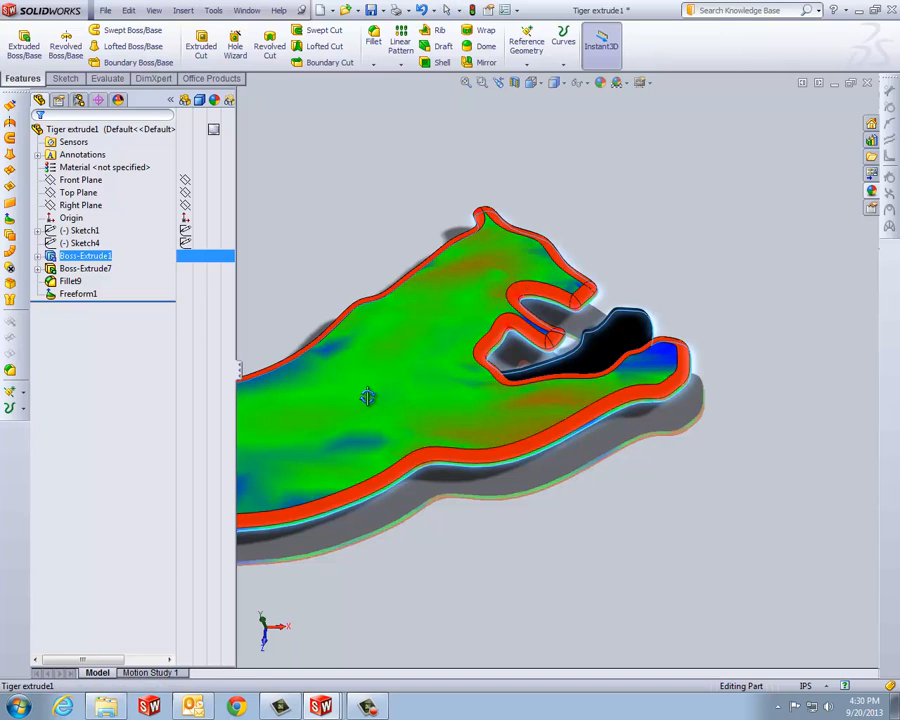
pyautogui.moveTo(368, 396); pyautogui.dragTo(398, 390, button='middle')
# Turn off the curvature display so the tiger returns to plain shading.
pyautogui.click(155, 11)
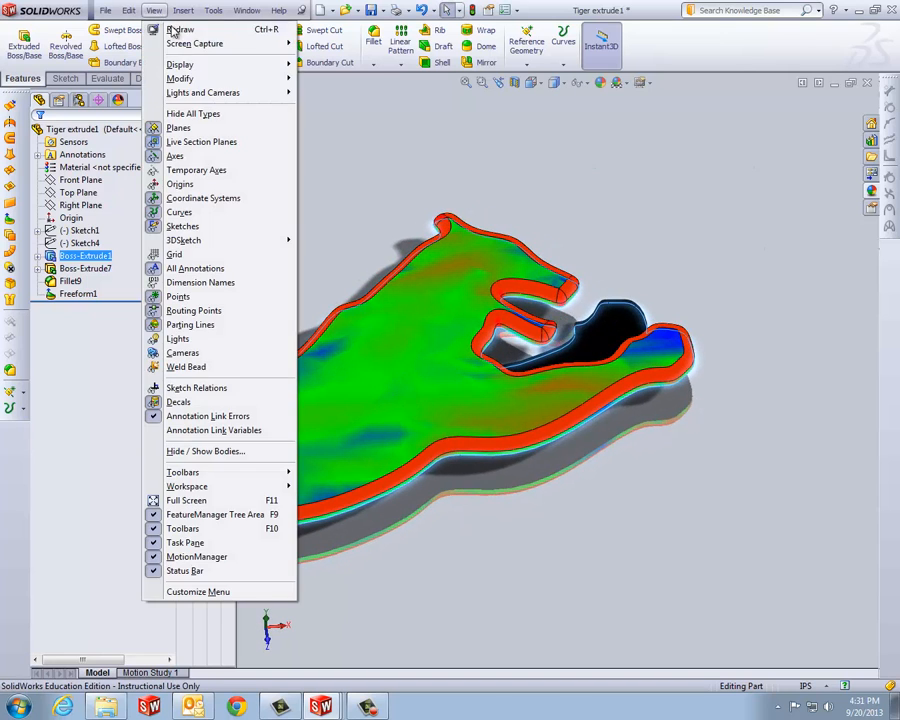
pyautogui.moveTo(171, 64)
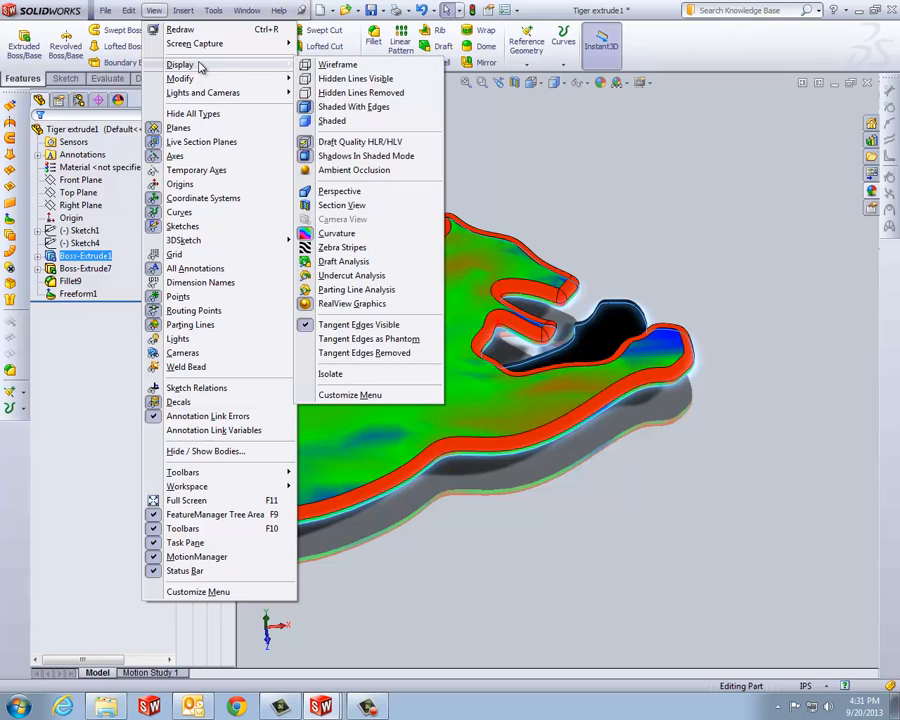
pyautogui.click(340, 233)
pyautogui.scroll(5, 383, 208)
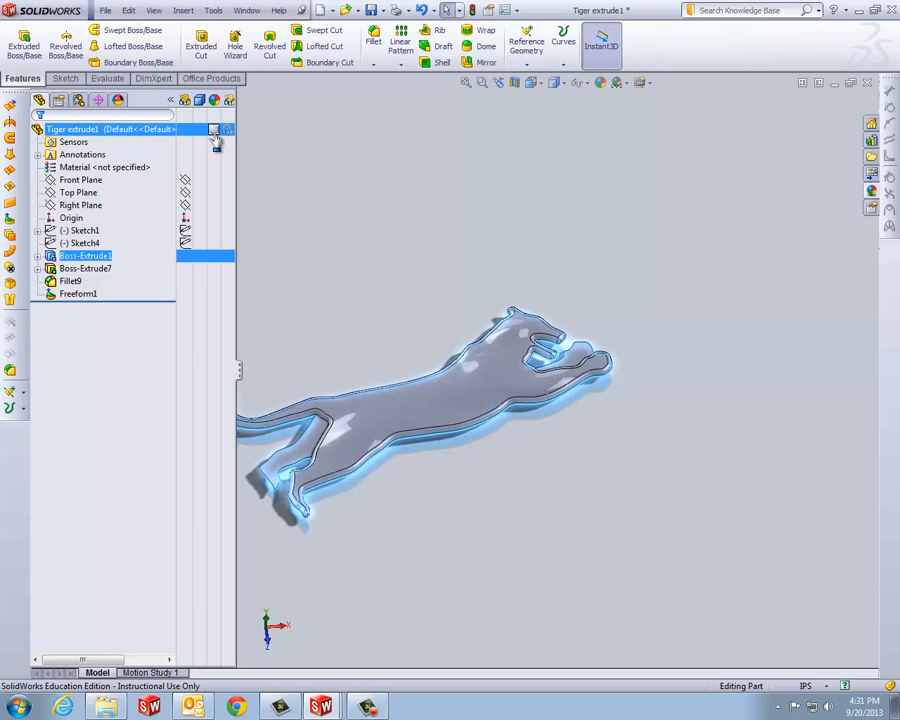
# Color the whole part dark brown with RGB 124, 60, 4 and examine the reflections across the tiger's shoulder, head and belly.
pyautogui.moveTo(214, 138)
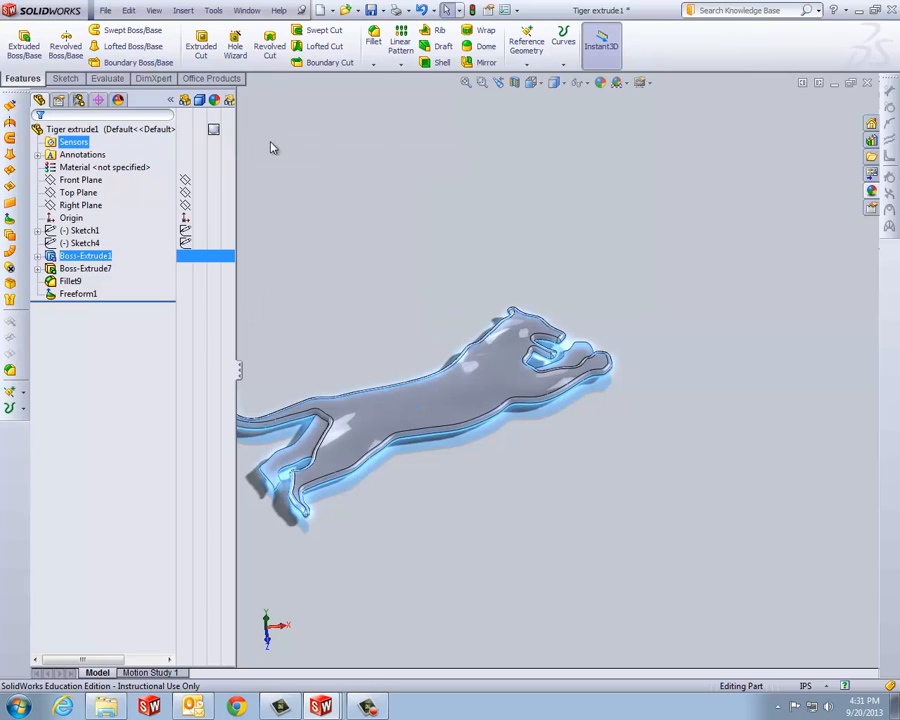
pyautogui.click(213, 134)
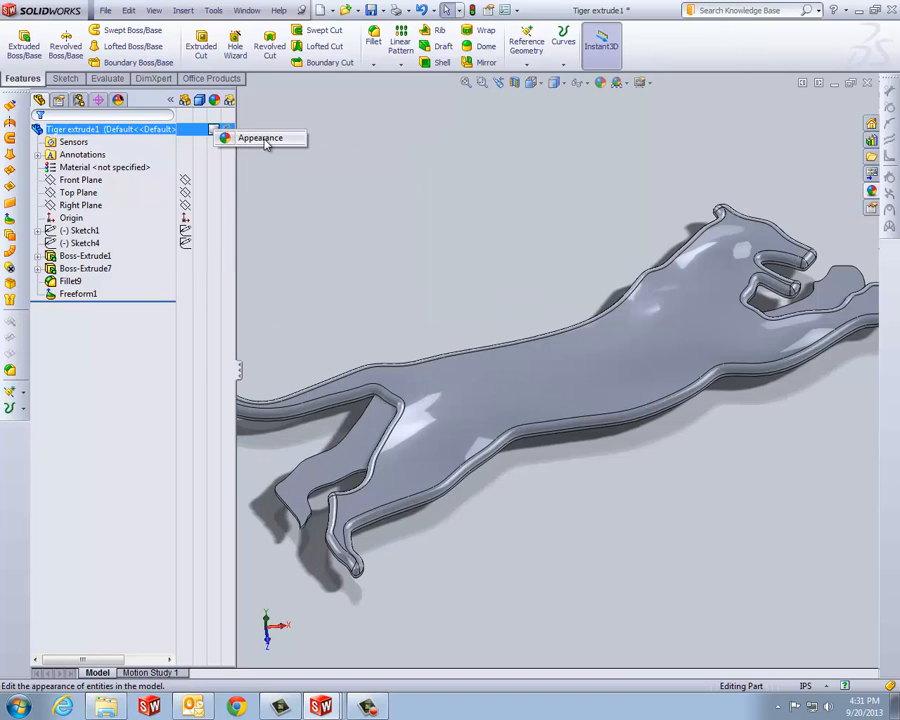
pyautogui.click(265, 143)
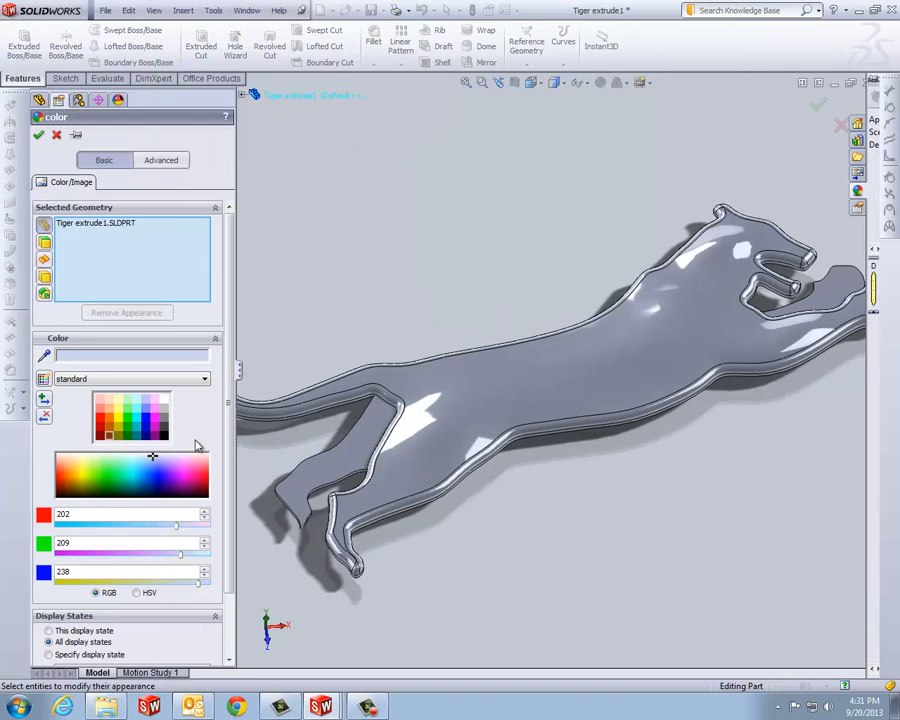
pyautogui.click(109, 436)
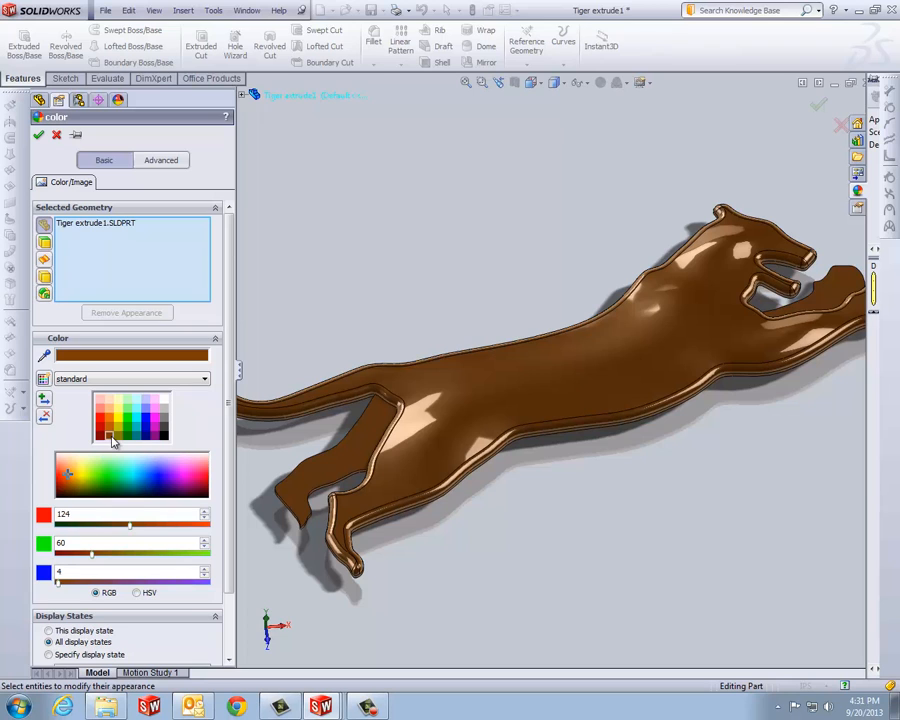
pyautogui.click(38, 136)
pyautogui.moveTo(542, 428)
pyautogui.mouseDown(button='middle')
pyautogui.moveTo(508, 329)
pyautogui.moveTo(514, 309)
pyautogui.moveTo(536, 311)
pyautogui.moveTo(558, 342)
pyautogui.moveTo(596, 340)
pyautogui.moveTo(591, 374)
pyautogui.moveTo(604, 371)
pyautogui.moveTo(556, 360)
pyautogui.moveTo(532, 380)
pyautogui.moveTo(564, 400)
pyautogui.moveTo(609, 402)
pyautogui.moveTo(549, 395)
pyautogui.moveTo(502, 416)
pyautogui.moveTo(512, 430)
pyautogui.moveTo(544, 414)
pyautogui.moveTo(509, 380)
pyautogui.moveTo(526, 410)
pyautogui.moveTo(536, 374)
pyautogui.moveTo(557, 402)
pyautogui.mouseUp(button='middle')
pyautogui.scroll(-5, 695, 378)
pyautogui.scroll(3, 675, 311)
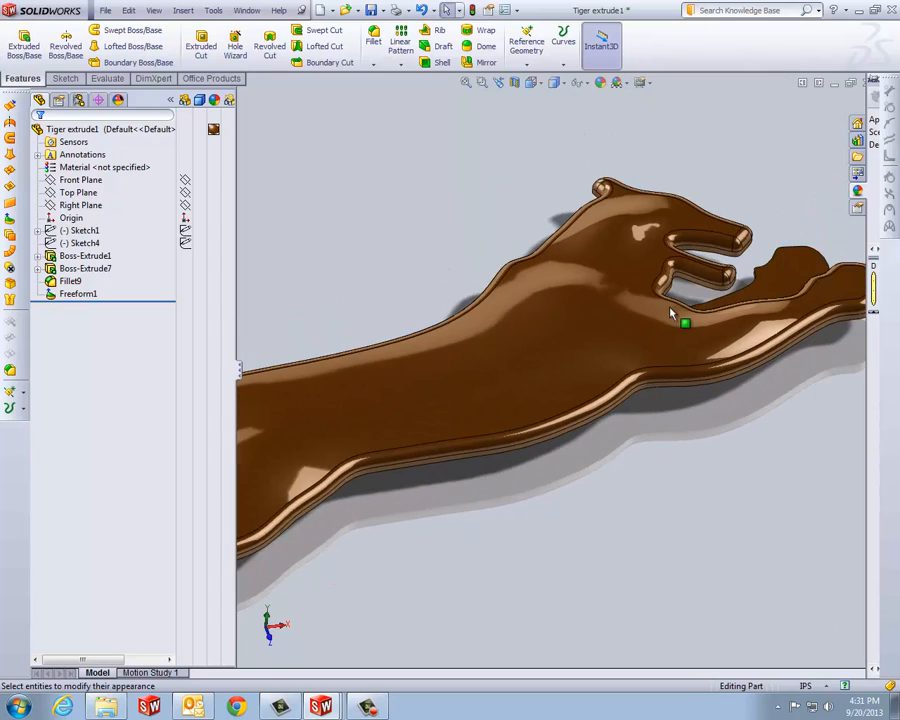
pyautogui.moveTo(672, 314); pyautogui.dragTo(647, 370, button='middle')
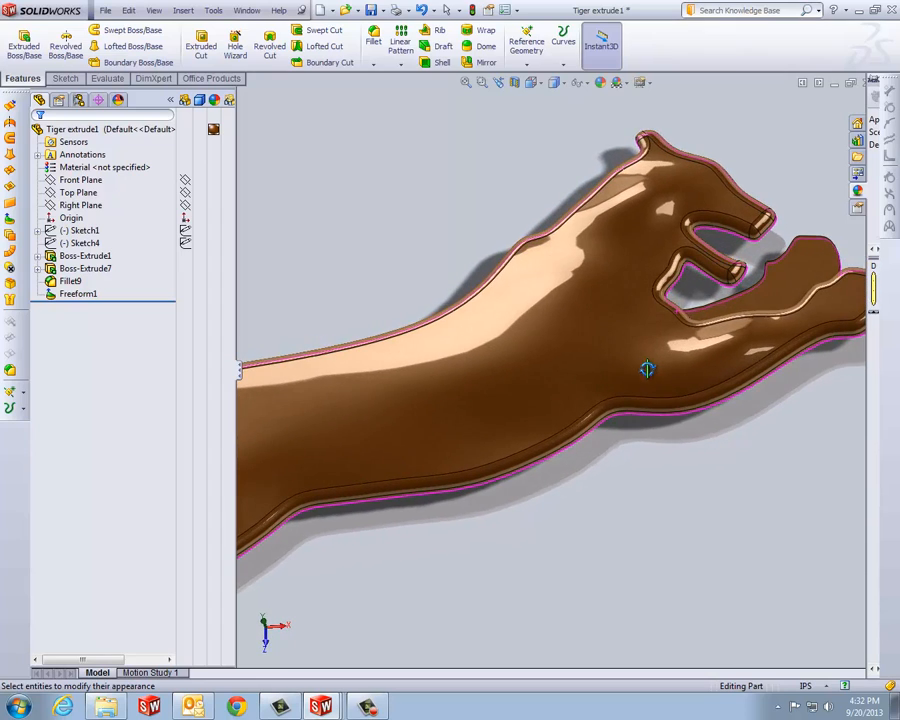
pyautogui.scroll(5, 635, 378)
pyautogui.scroll(2, 588, 393)
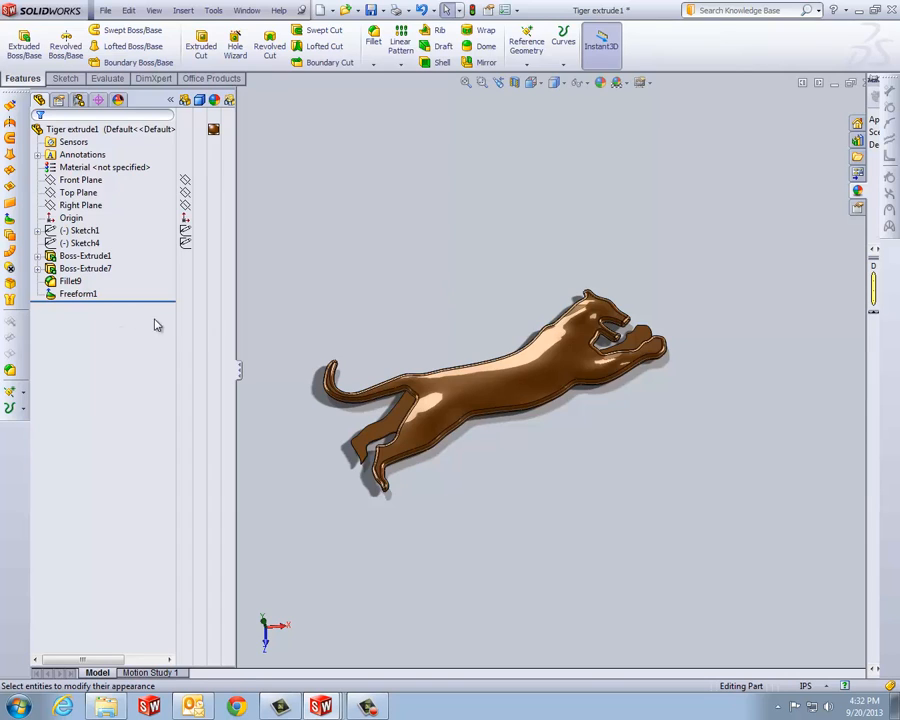
# Start a new sketch on the Top Plane and view the tiger from the top.
pyautogui.click(95, 180)
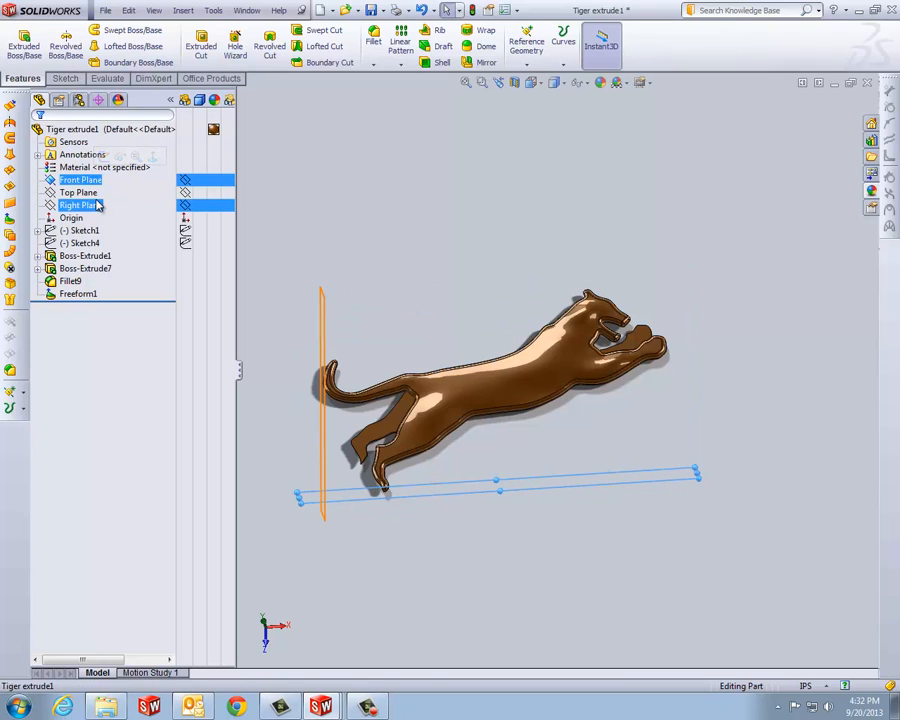
pyautogui.click(96, 193)
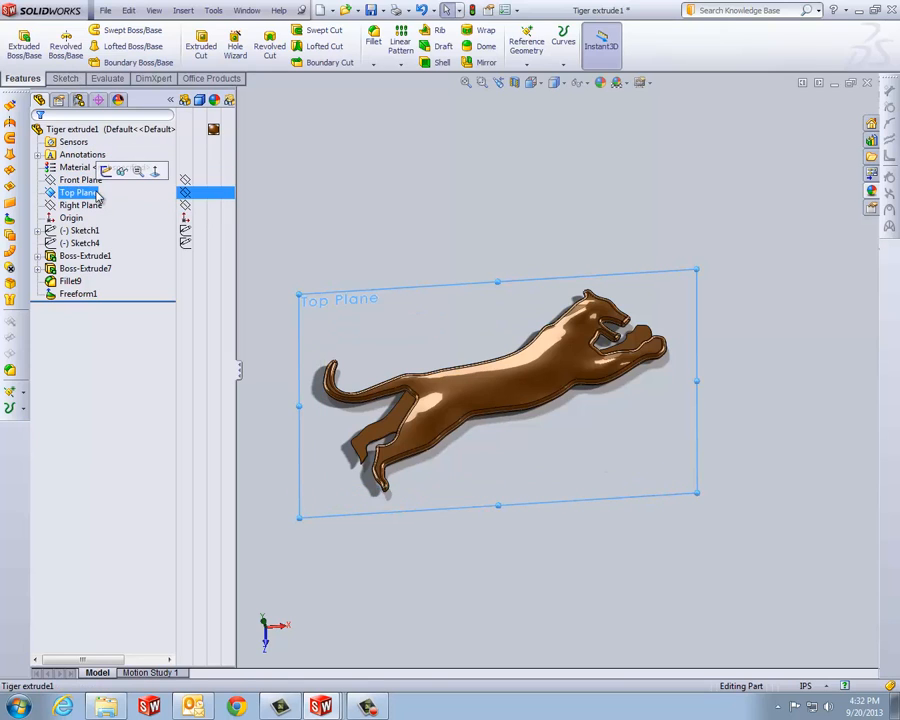
pyautogui.click(68, 50)
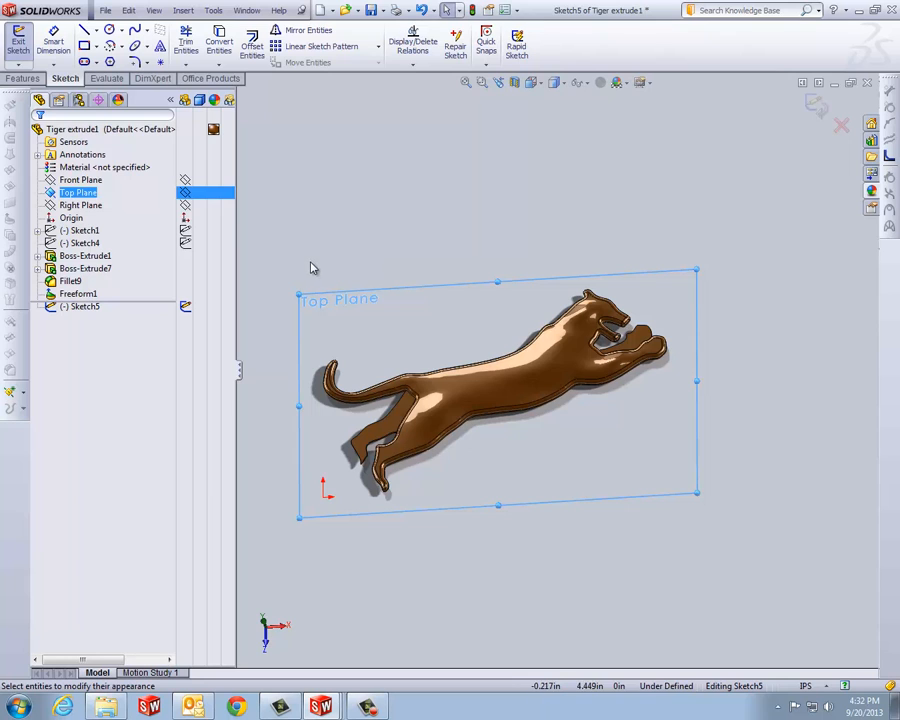
pyautogui.click(533, 84)
pyautogui.click(599, 138)
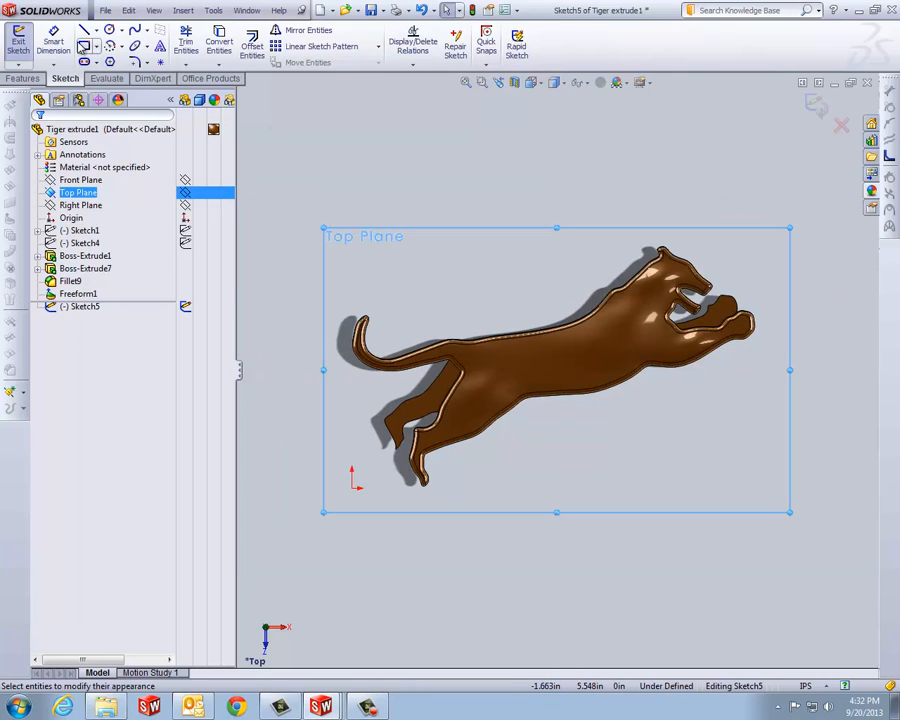
# Sketch a corner rectangle about 7.65 in wide and 4.84 in high around the whole tiger.
pyautogui.click(88, 47)
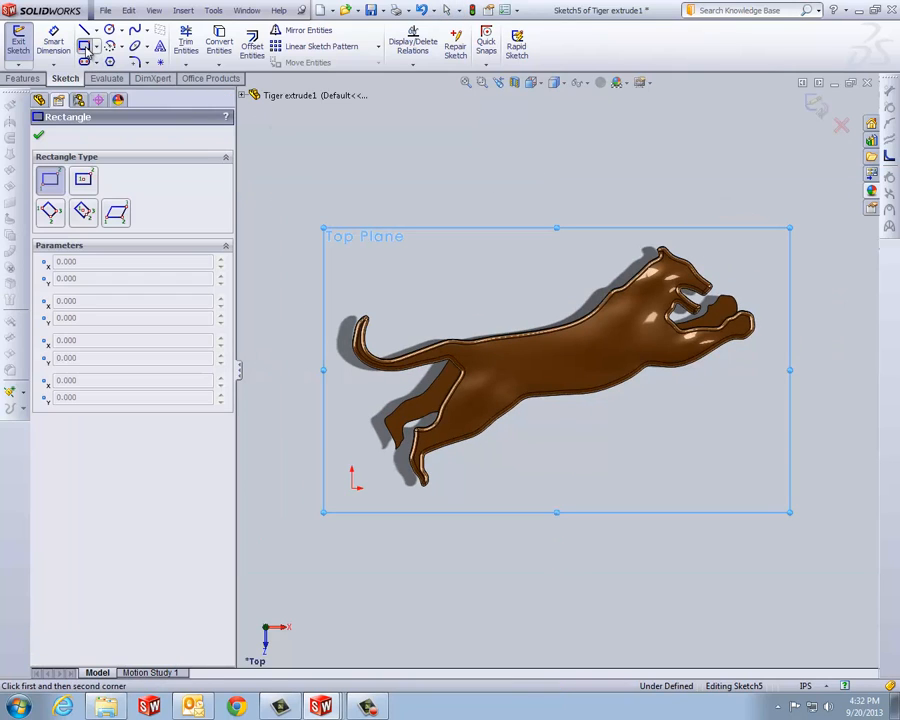
pyautogui.click(284, 525)
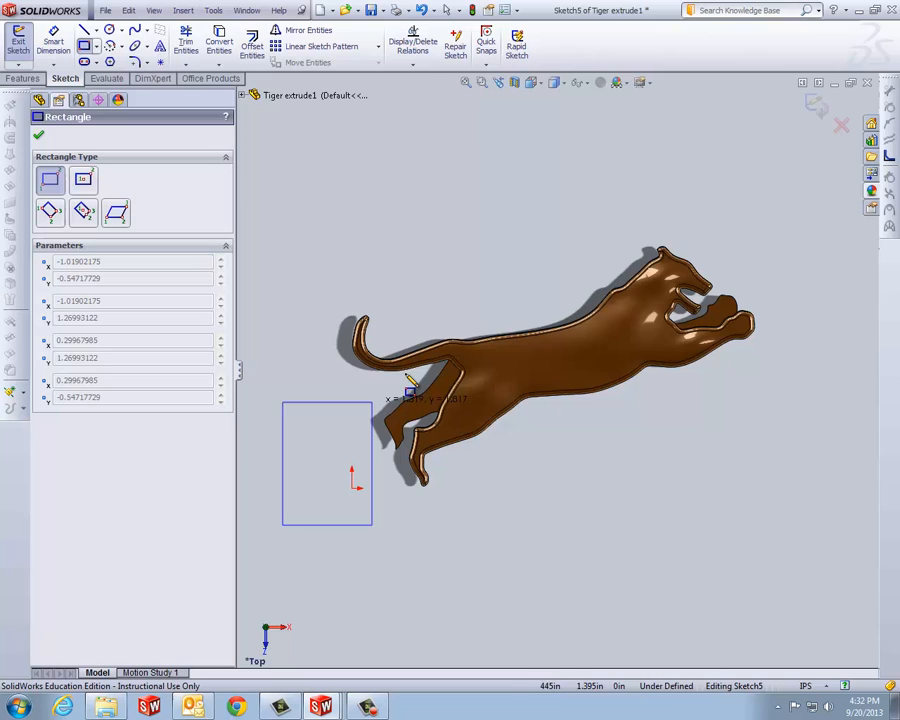
pyautogui.click(802, 199)
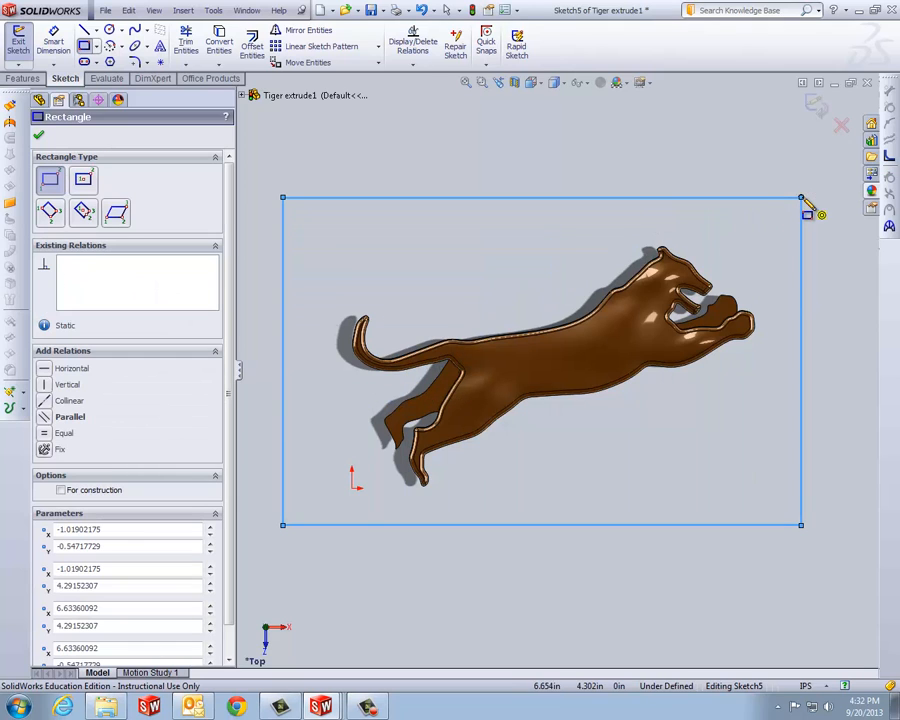
pyautogui.click(38, 138)
# Dimension the rectangle around the tiger 3.5 in high and 6.75 in wide.
pyautogui.click(48, 38)
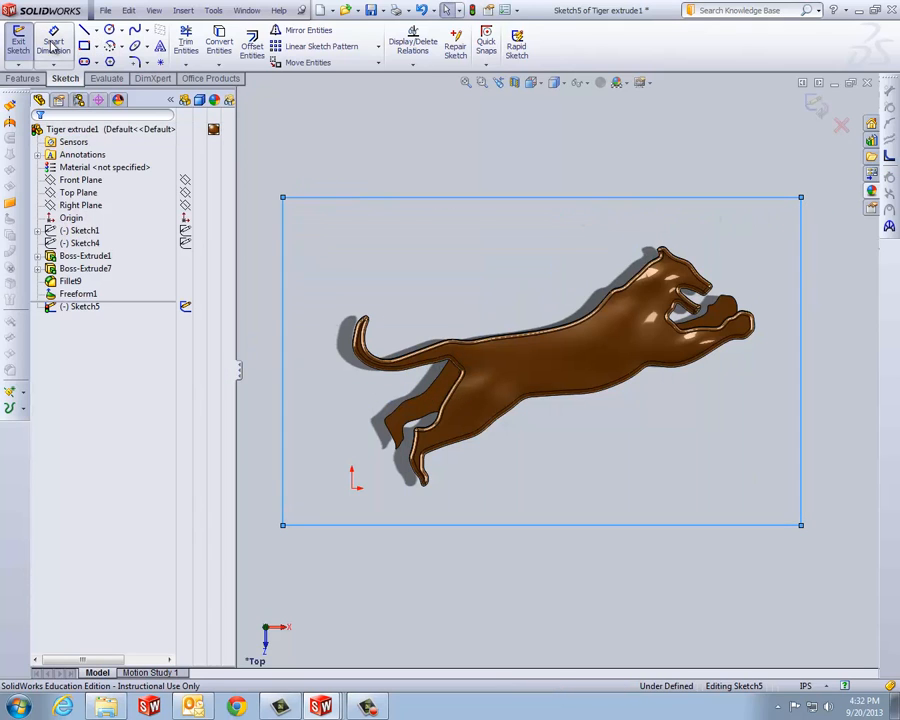
pyautogui.click(284, 372)
pyautogui.click(264, 374)
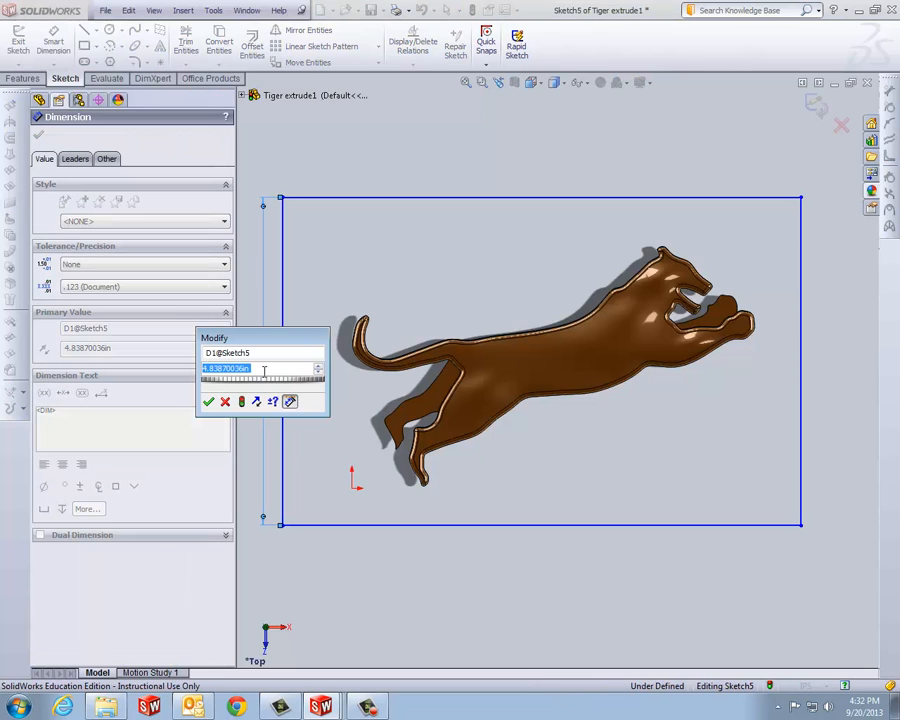
pyautogui.write('3.')
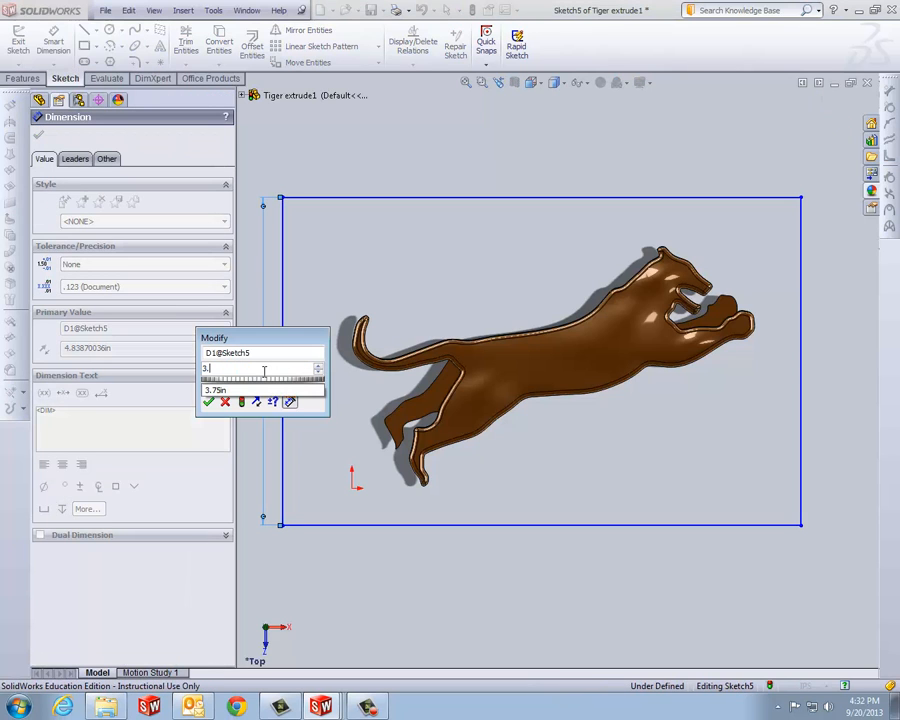
pyautogui.write('5')
pyautogui.press('Return')
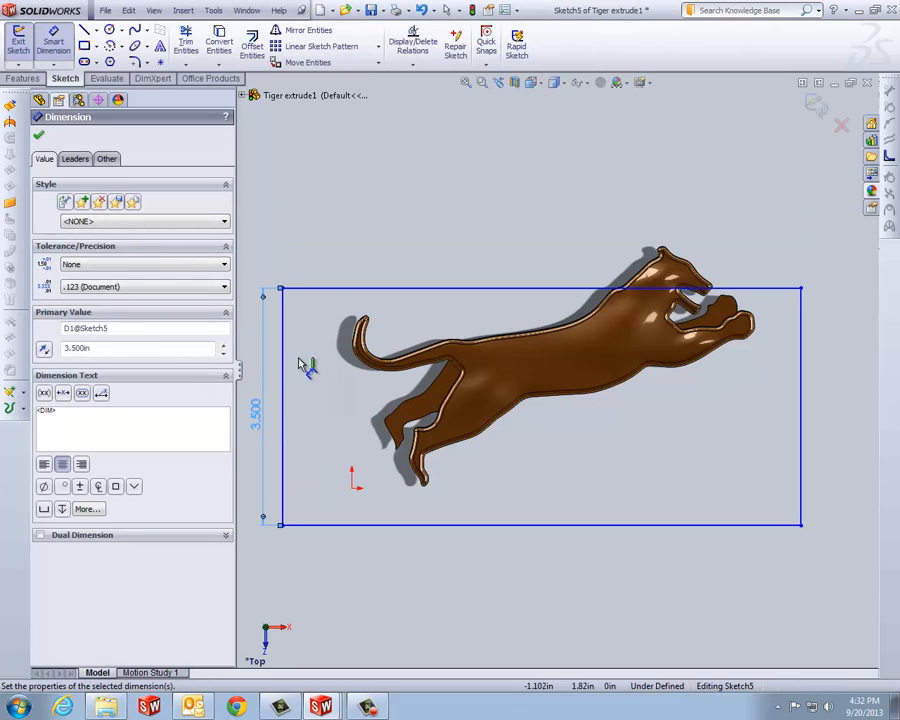
pyautogui.click(536, 525)
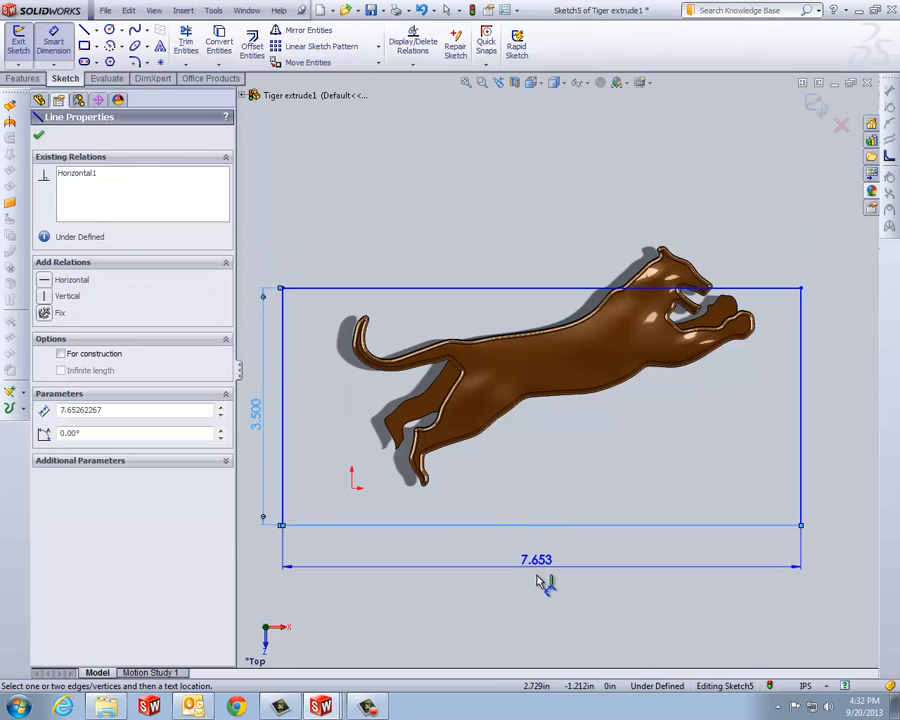
pyautogui.click(547, 596)
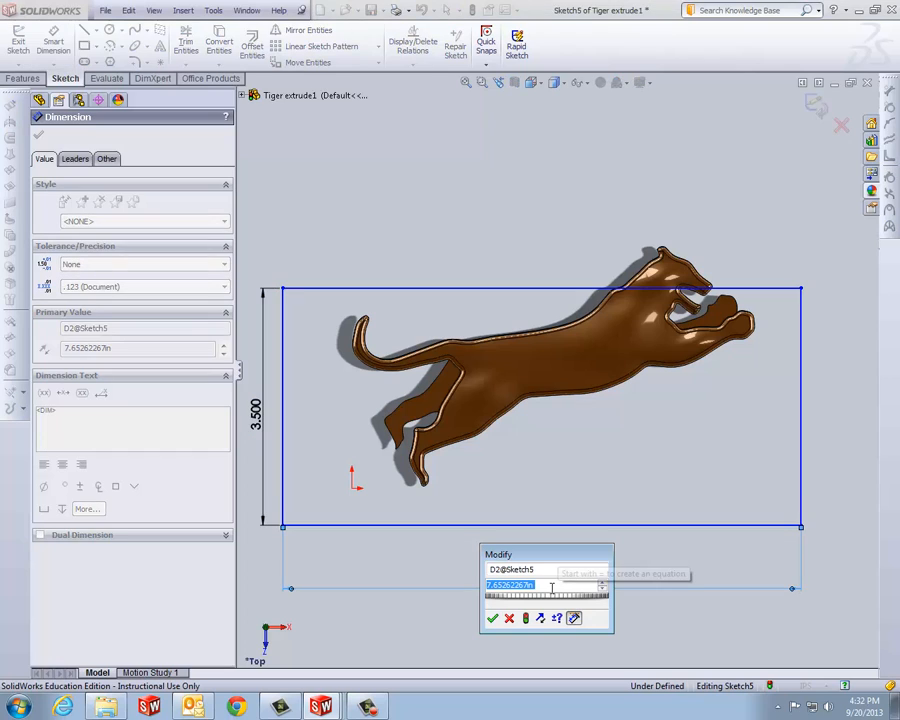
pyautogui.write('6.75')
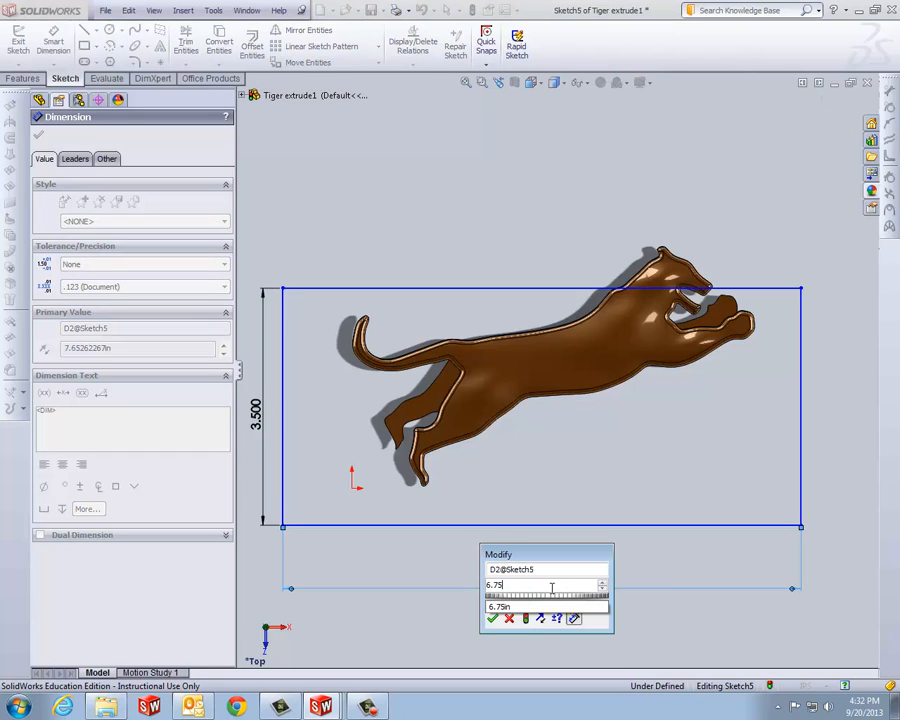
pyautogui.press('Return')
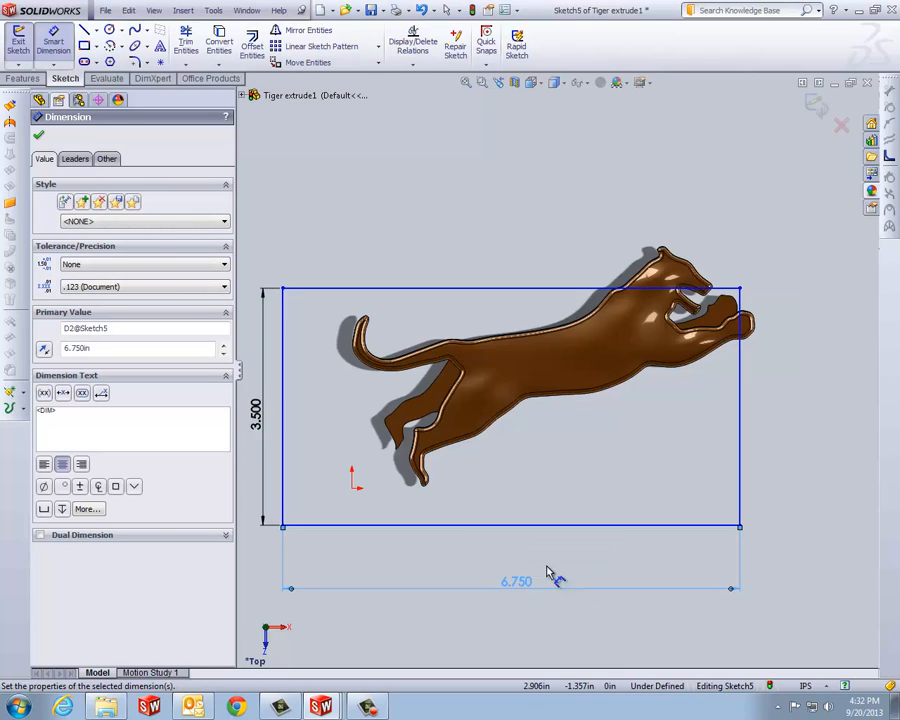
pyautogui.click(40, 137)
# Move the rectangle up until its lower edge is level with the origin, and shift it right past the tiger's front paw.
pyautogui.click(335, 292)
pyautogui.moveTo(335, 292); pyautogui.dragTo(421, 257)
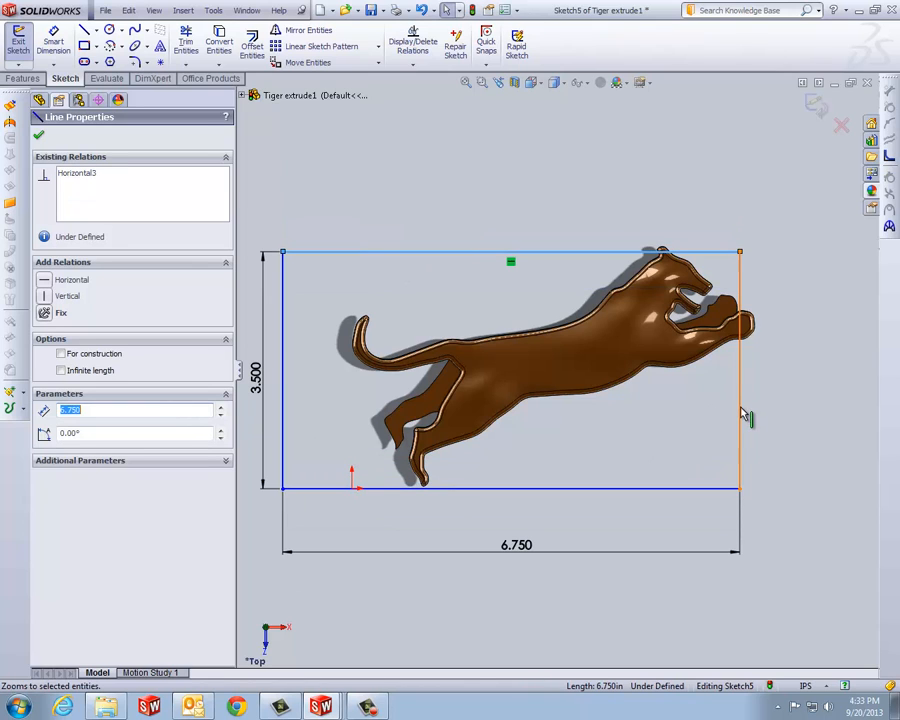
pyautogui.moveTo(754, 412); pyautogui.dragTo(777, 392)
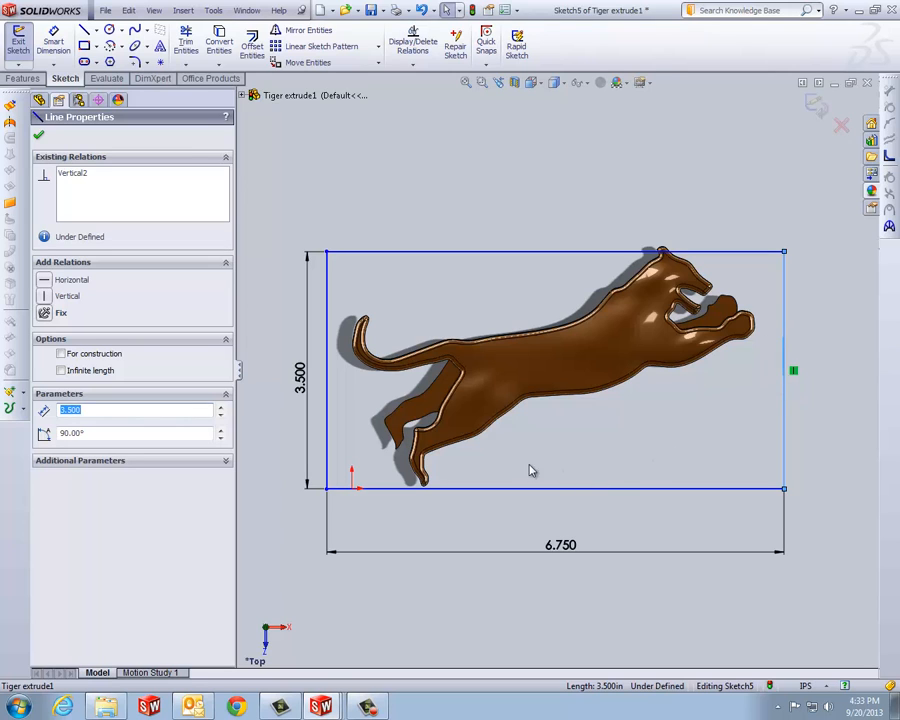
# Change the rectangle's height to 3.75 in and its width to 6.5 in.
pyautogui.doubleClick(305, 388)
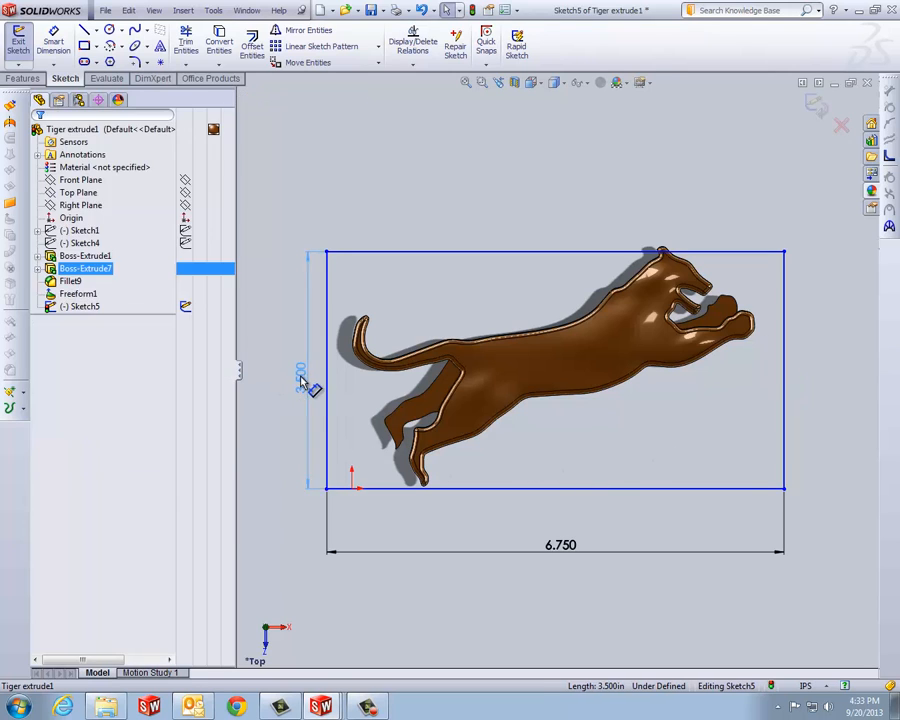
pyautogui.write('3.75')
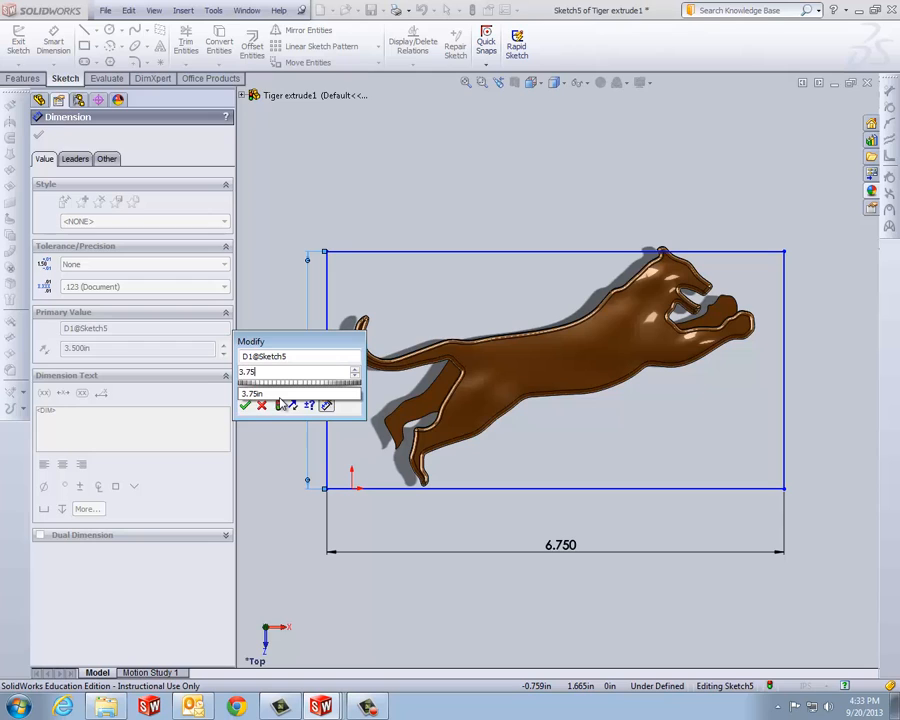
pyautogui.press('Return')
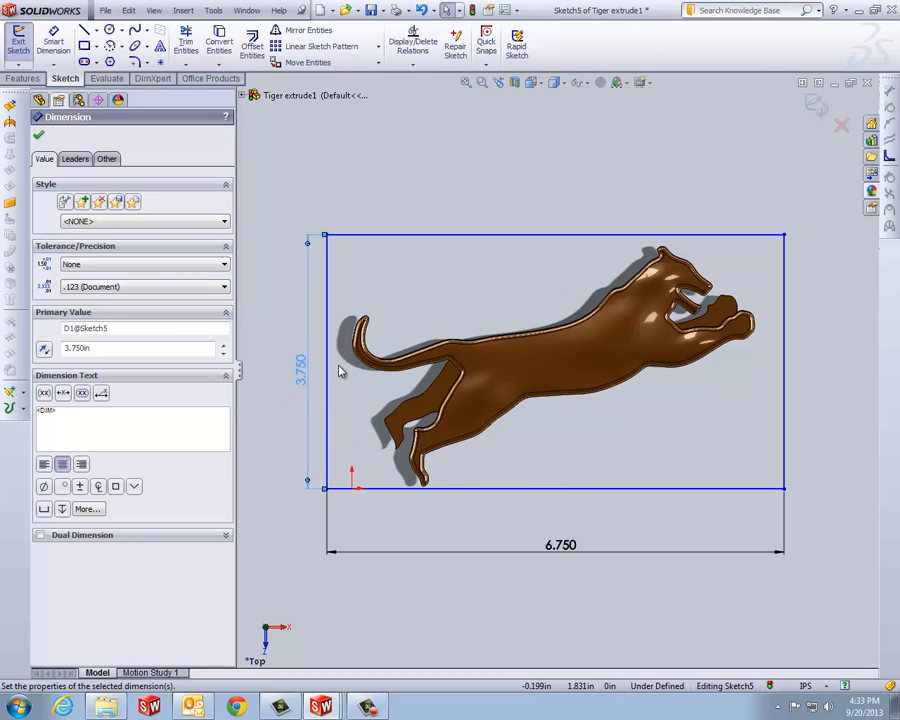
pyautogui.doubleClick(566, 547)
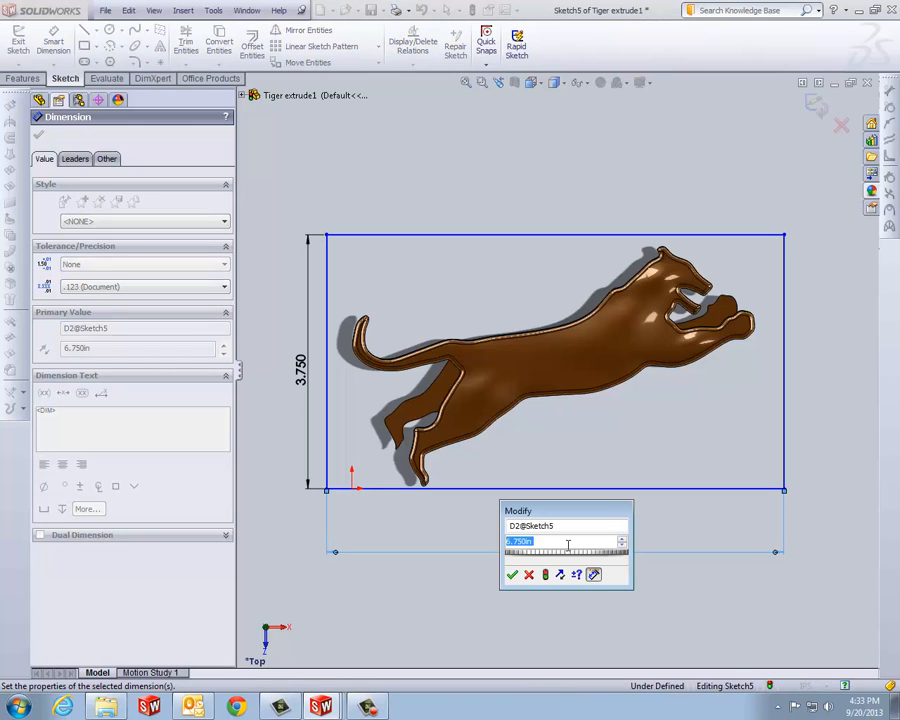
pyautogui.write('6.5')
pyautogui.press('Return')
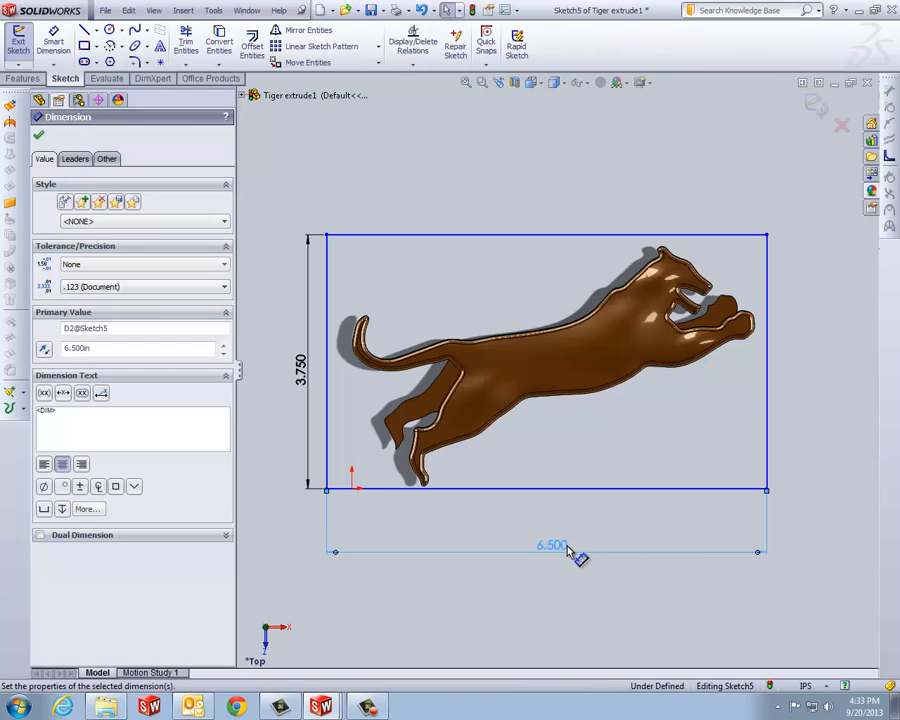
# Shift the rectangle slightly right so that the tiger sits centered between its vertical edges.
pyautogui.click(618, 491)
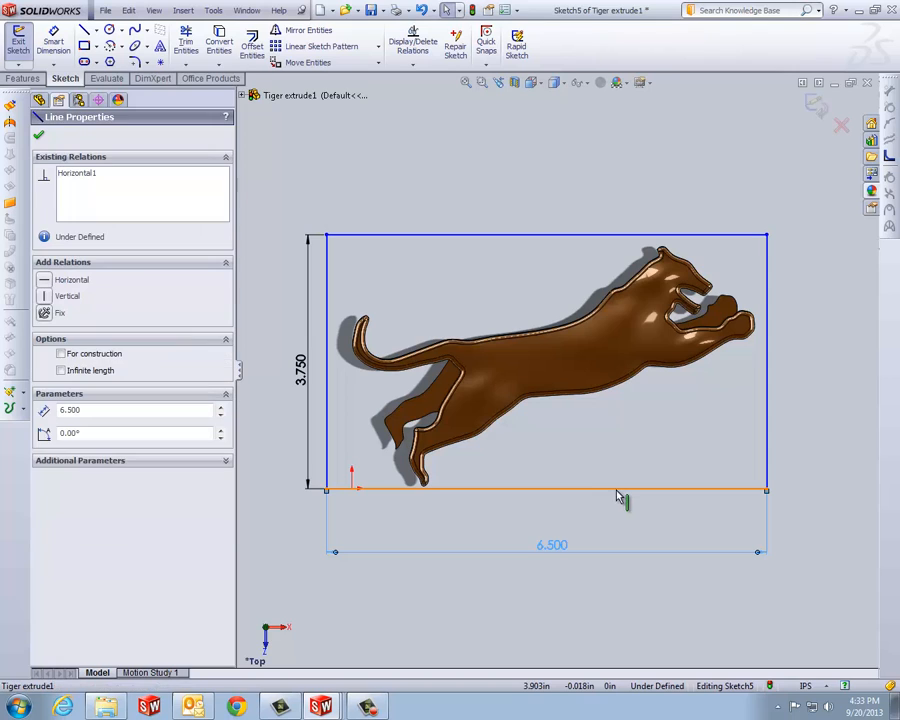
pyautogui.moveTo(629, 489); pyautogui.dragTo(649, 489)
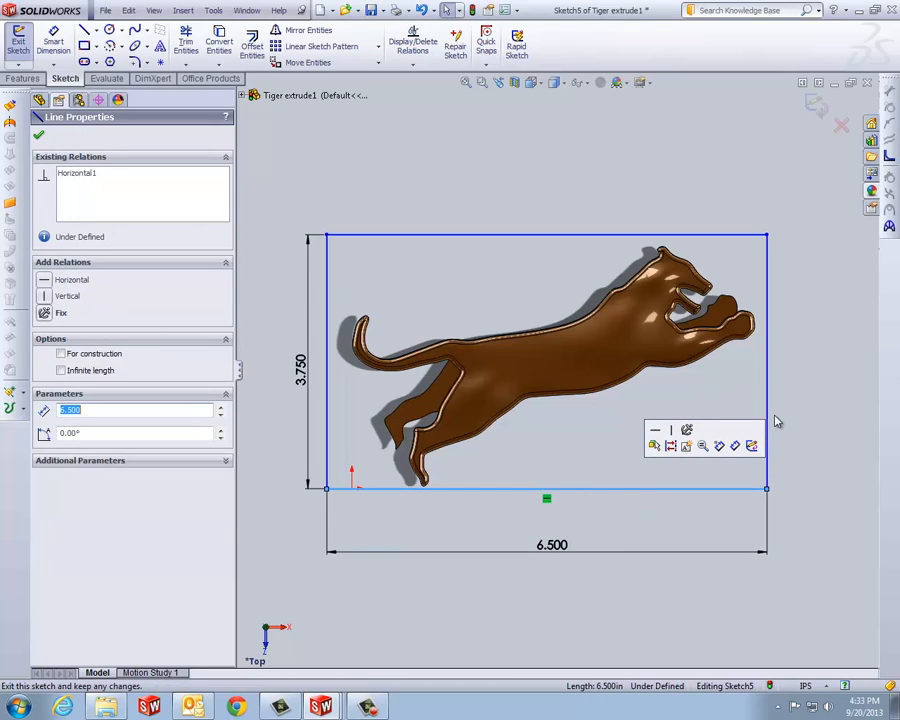
pyautogui.moveTo(767, 410)
pyautogui.mouseDown()
pyautogui.moveTo(787, 407)
pyautogui.moveTo(775, 405)
pyautogui.mouseUp()
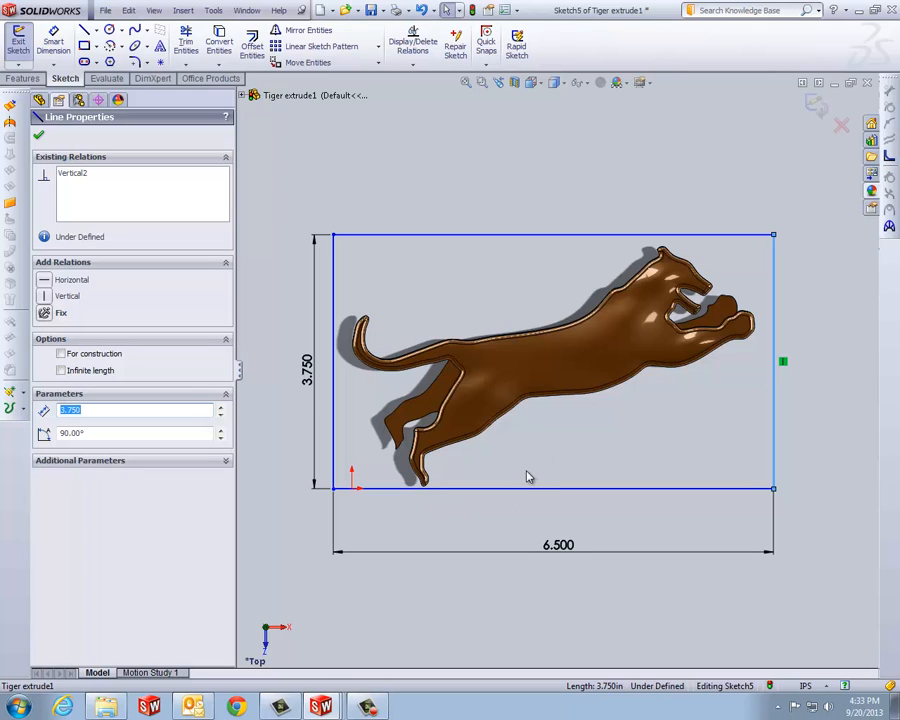
# Fix the rectangle's lower-left corner in place and delete that fixed relation again.
pyautogui.click(334, 488)
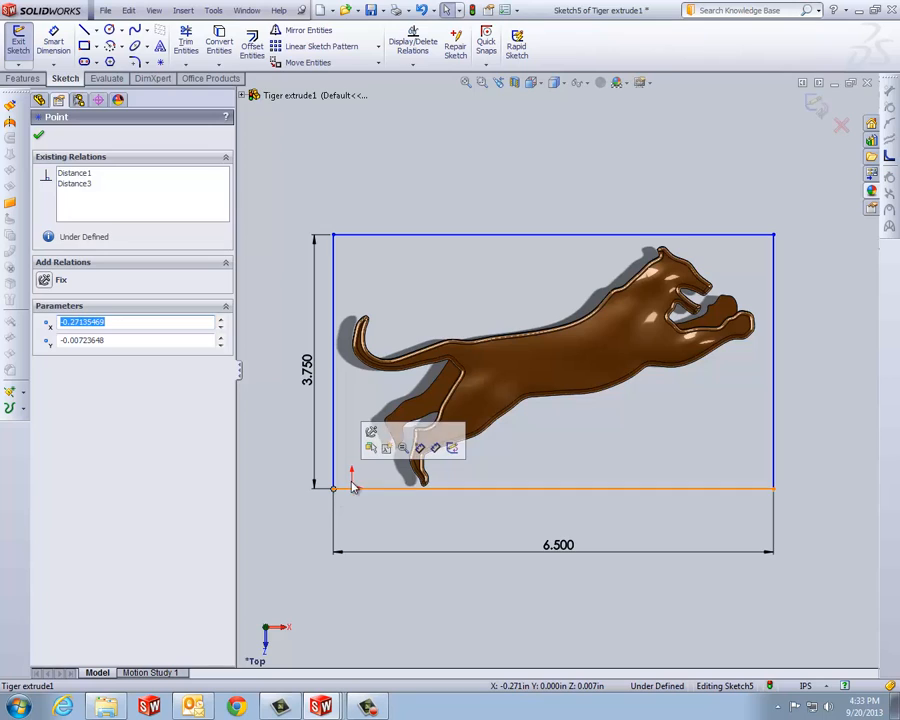
pyautogui.click(371, 433)
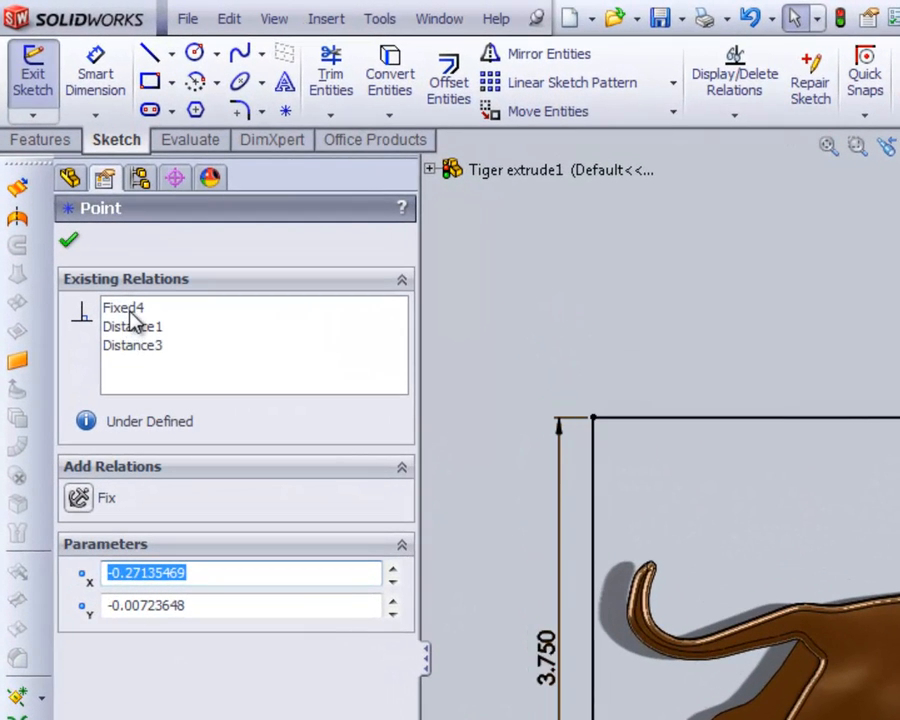
pyautogui.click(140, 310)
pyautogui.rightClick(148, 311)
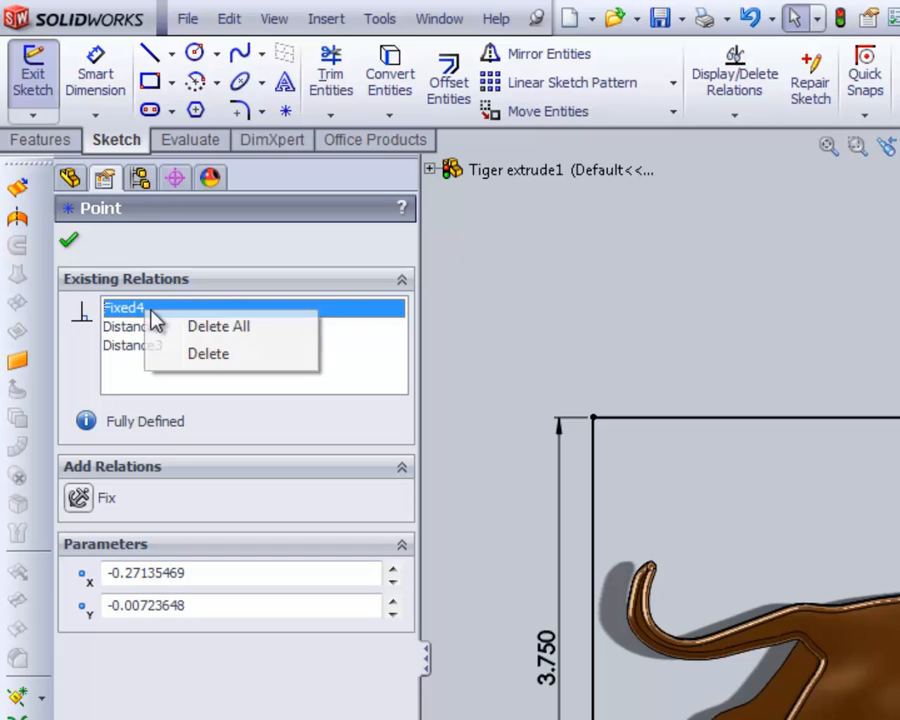
pyautogui.click(221, 374)
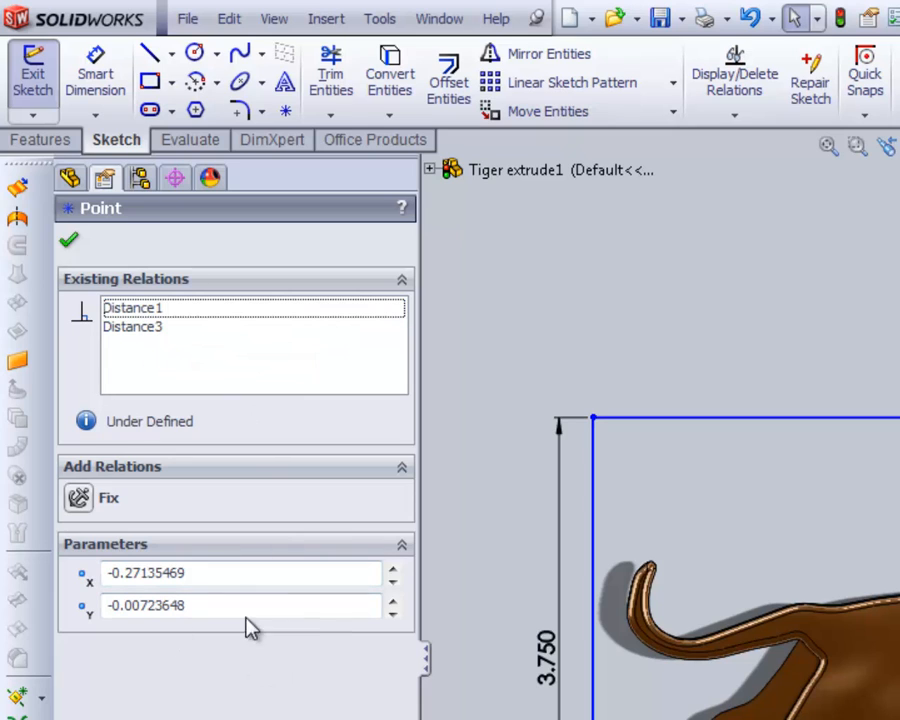
# Place the rectangle's lower-left corner at X -0.25, Y 0 and fix it there.
pyautogui.click(160, 612)
pyautogui.doubleClick(160, 612)
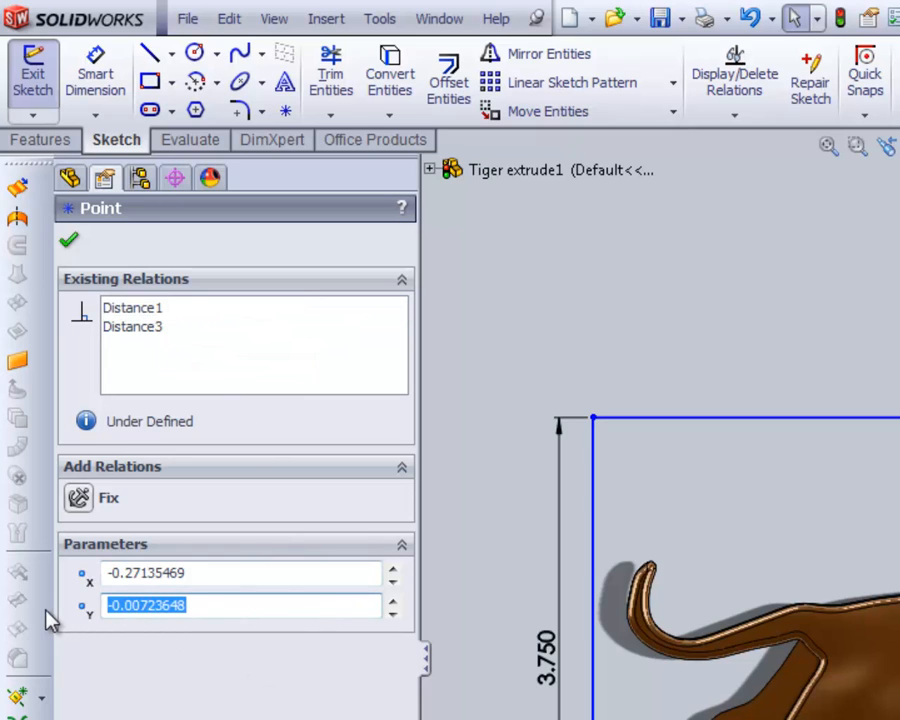
pyautogui.write('0')
pyautogui.press('Return')
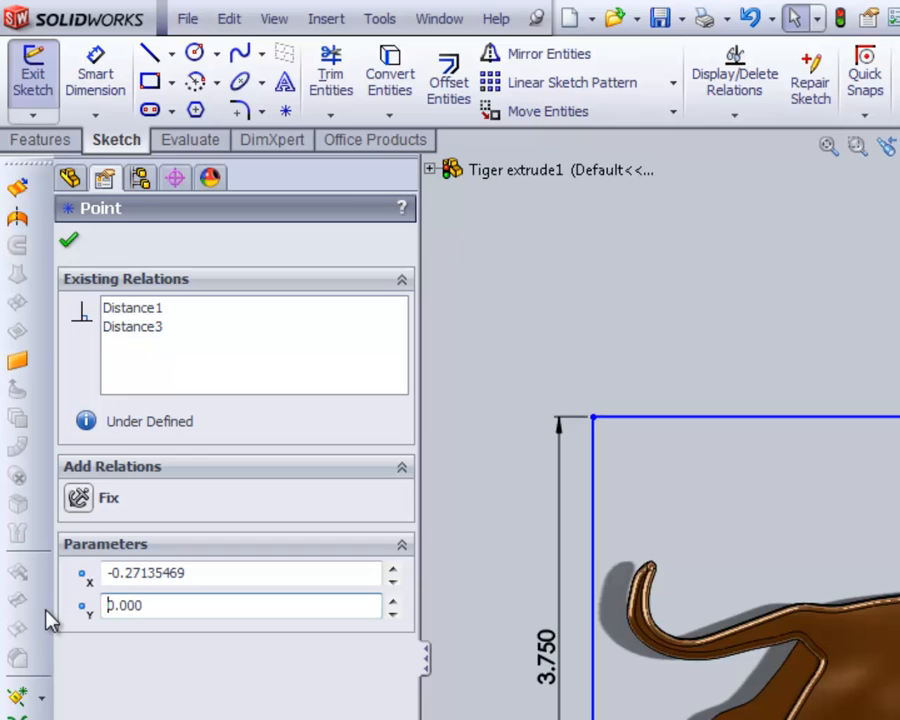
pyautogui.click(227, 572)
pyautogui.doubleClick(130, 572)
pyautogui.write('-0.')
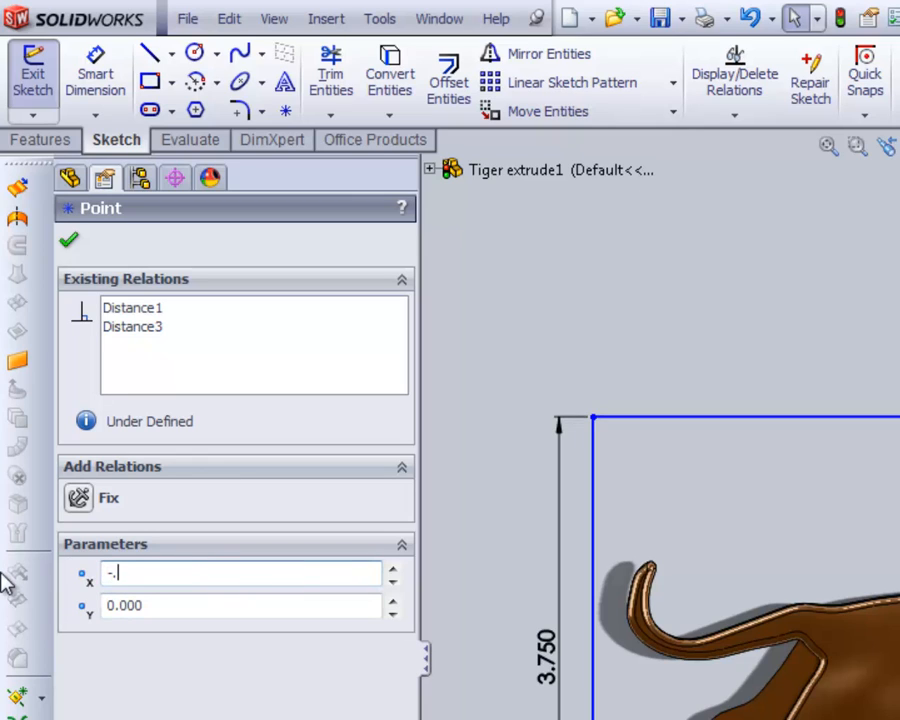
pyautogui.write('25')
pyautogui.press('Return')
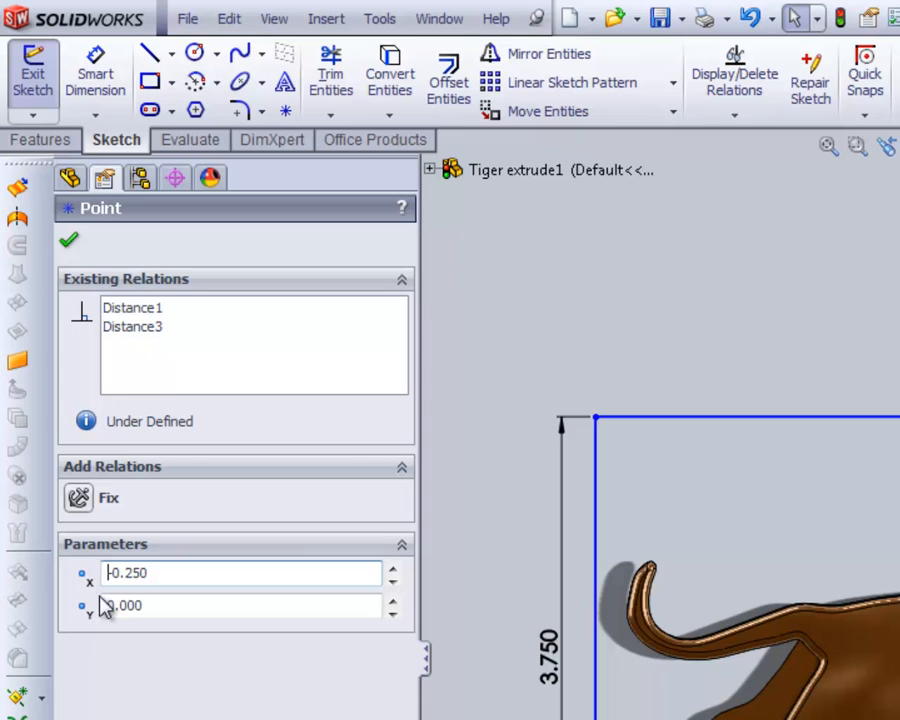
pyautogui.click(79, 502)
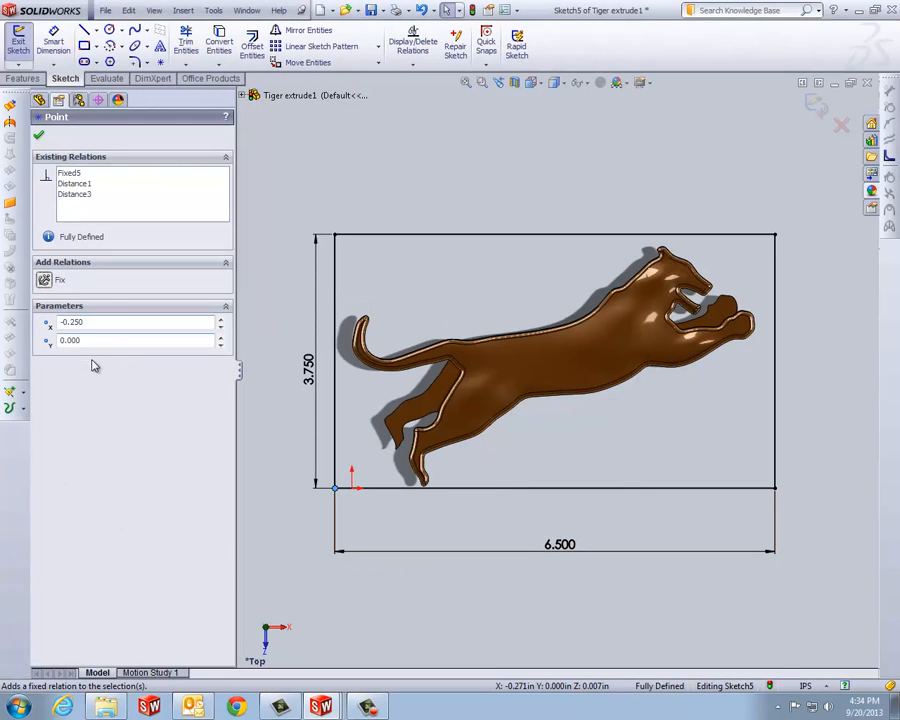
pyautogui.click(38, 134)
# Extrude the rectangle sketch 0.125 in blind in the reversed direction, below the tiger, merged with the existing body.
pyautogui.moveTo(262, 402)
pyautogui.mouseDown(button='middle')
pyautogui.moveTo(273, 412)
pyautogui.moveTo(269, 299)
pyautogui.mouseUp(button='middle')
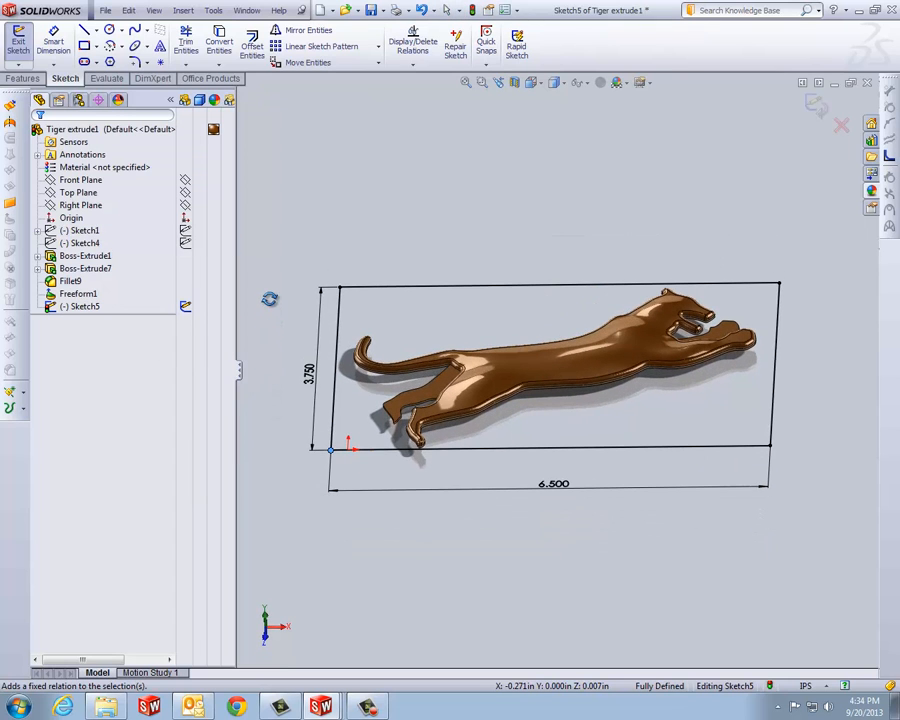
pyautogui.click(80, 306)
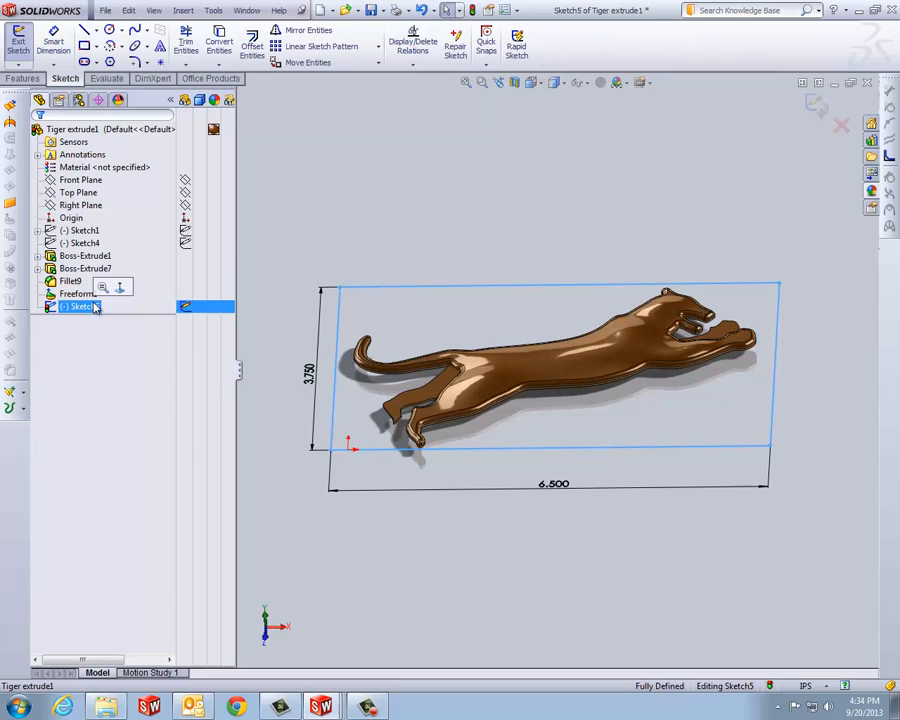
pyautogui.click(22, 78)
pyautogui.click(23, 42)
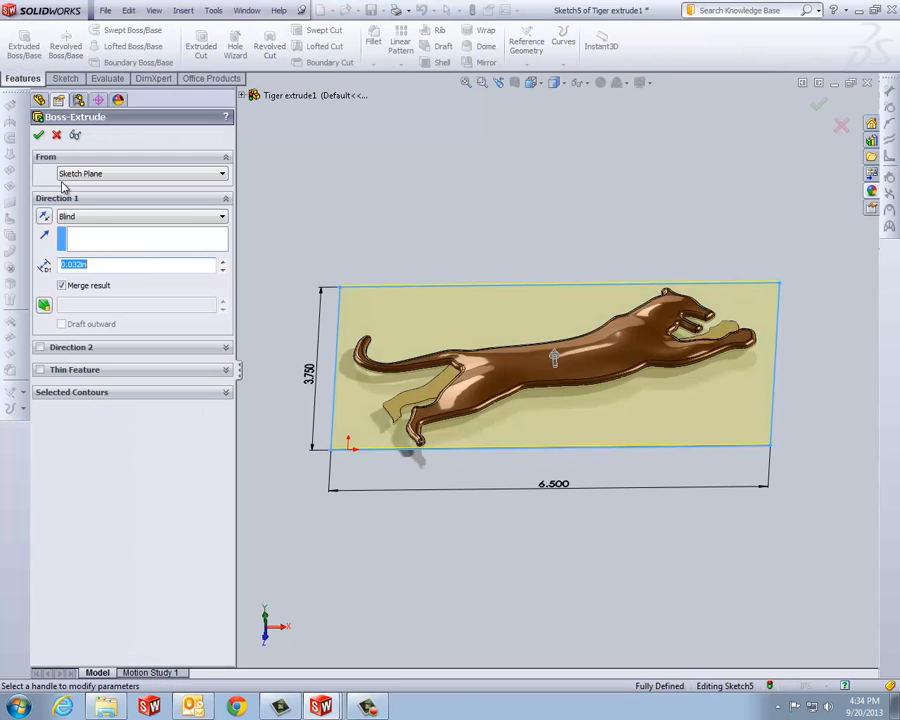
pyautogui.click(44, 219)
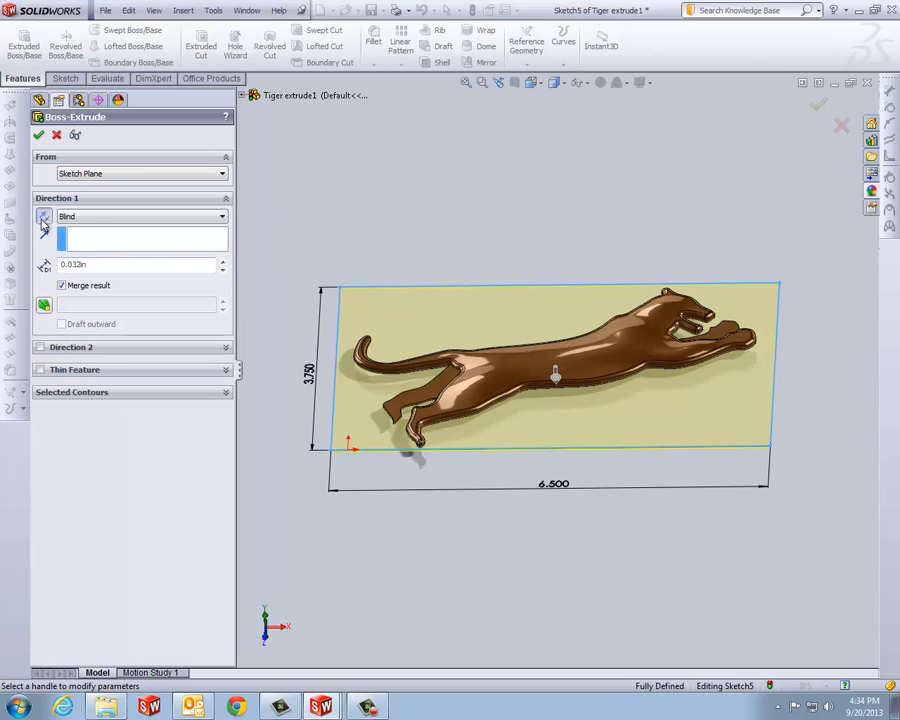
pyautogui.moveTo(98, 268); pyautogui.dragTo(40, 266)
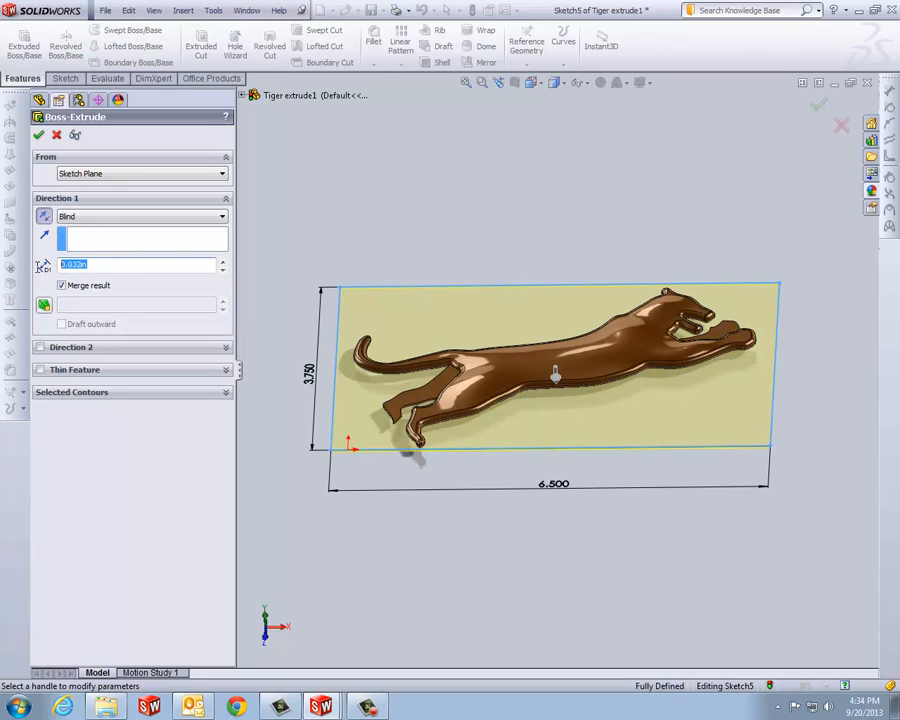
pyautogui.write('.1')
pyautogui.press('Return')
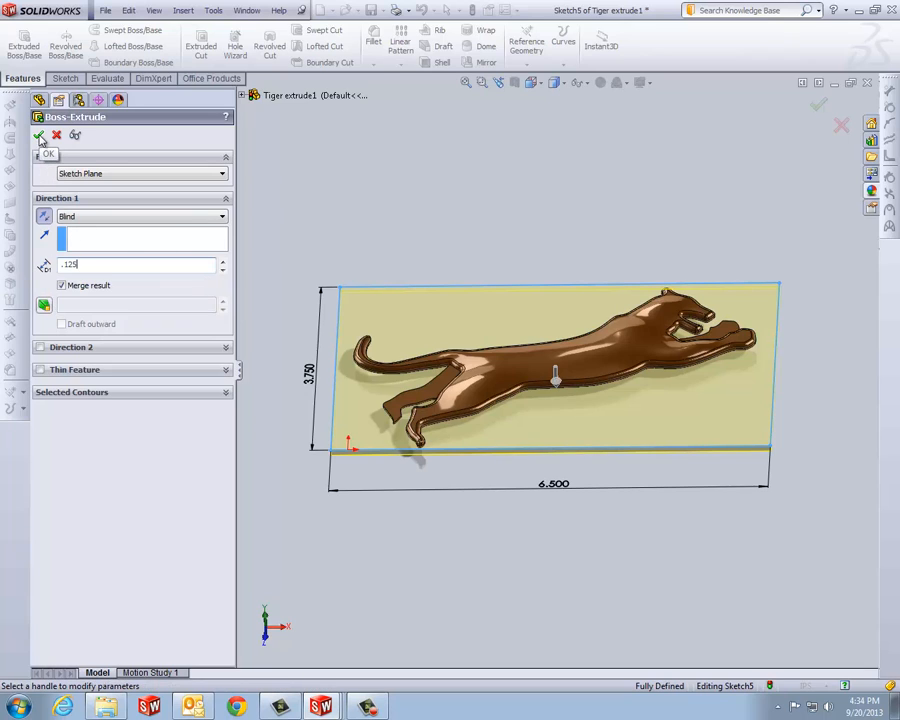
pyautogui.click(39, 136)
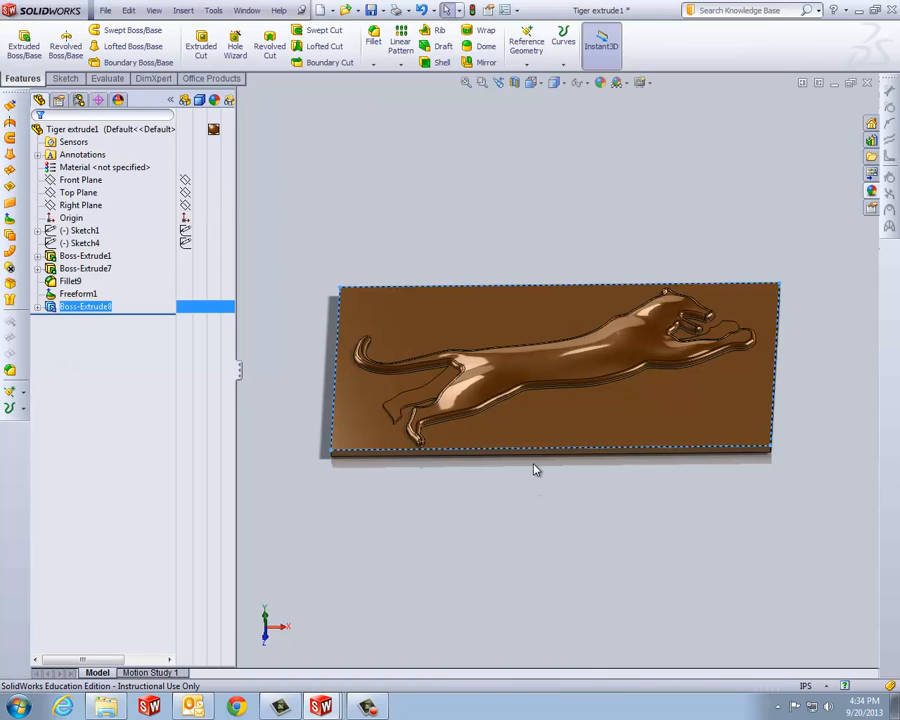
# Examine the tiger relief on its backing plate from above and at an angle, close up and as a whole.
pyautogui.scroll(-5, 584, 420)
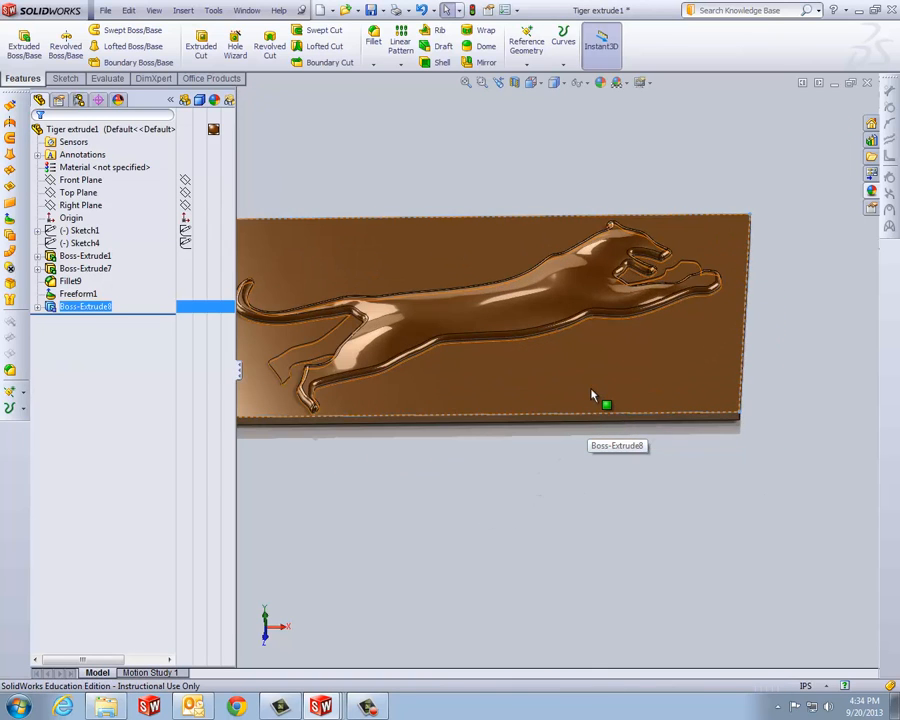
pyautogui.moveTo(591, 397); pyautogui.dragTo(618, 404, button='middle')
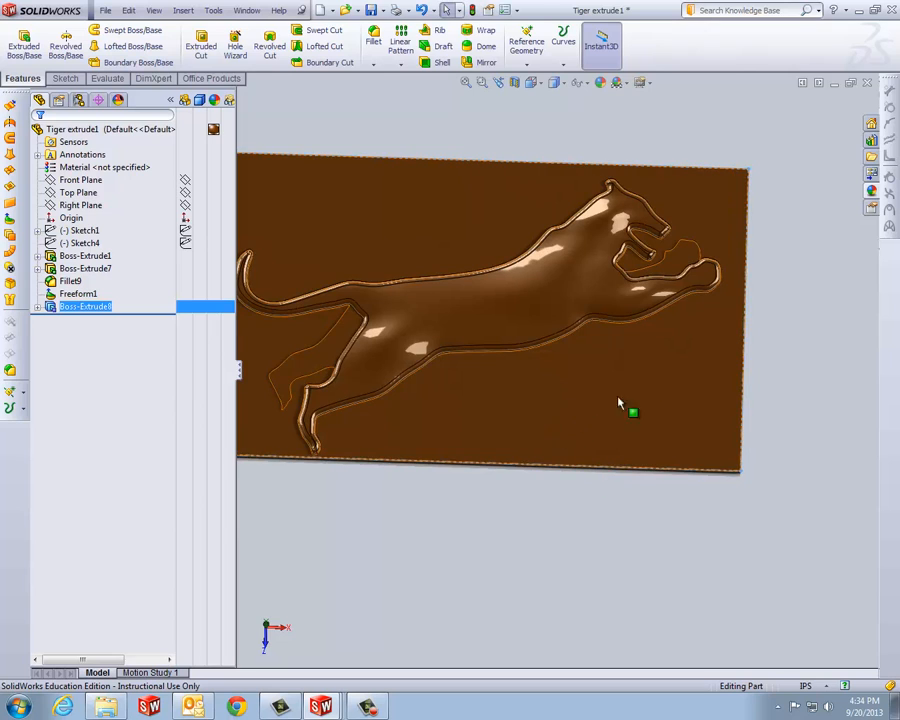
pyautogui.scroll(-2, 598, 412)
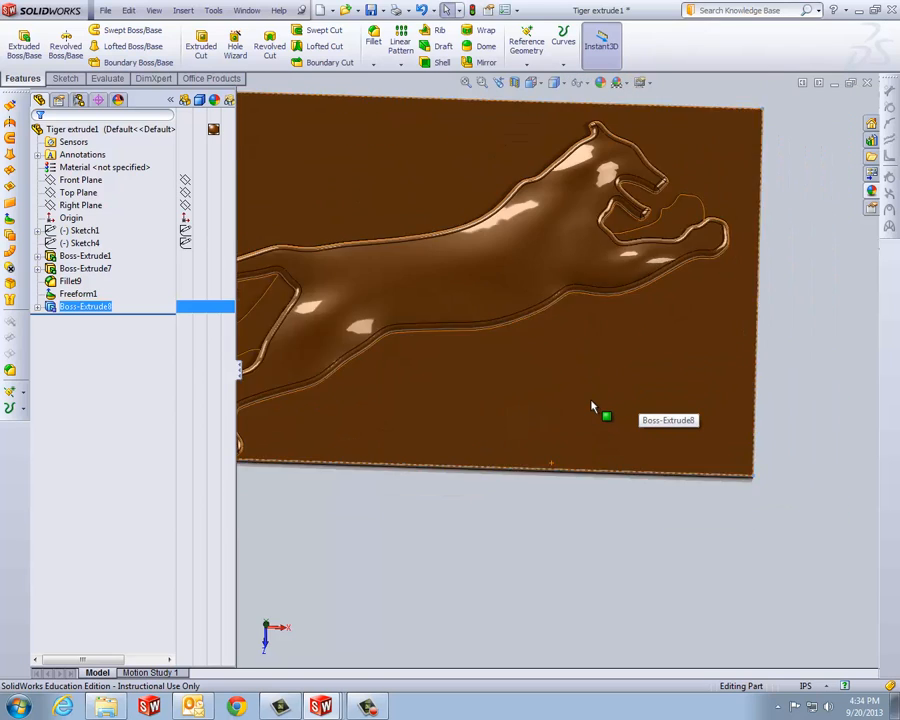
pyautogui.scroll(3, 592, 407)
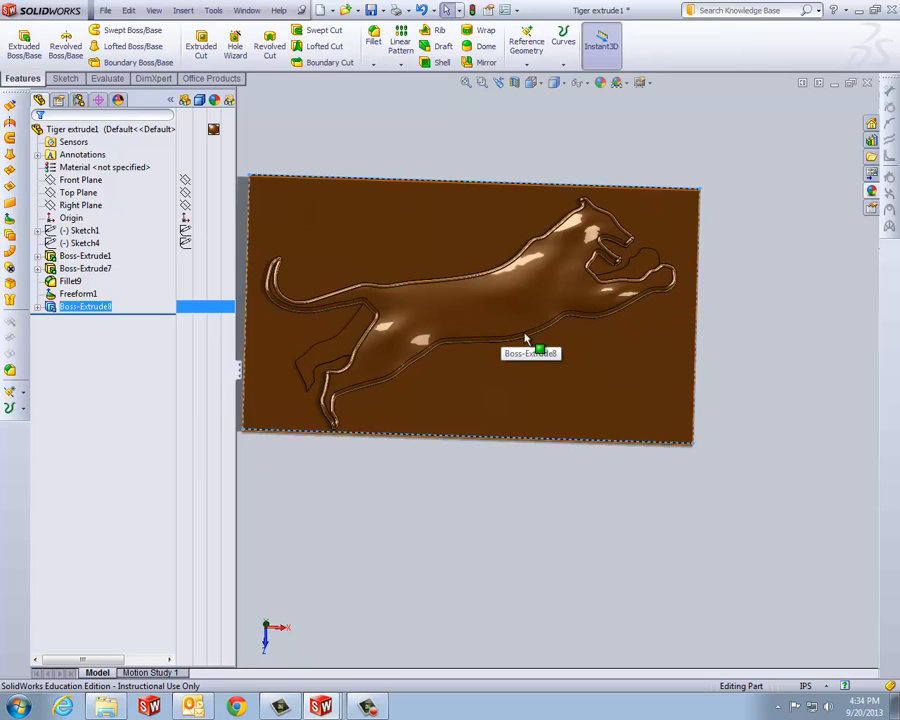
pyautogui.scroll(-2, 525, 340)
pyautogui.scroll(2, 522, 338)
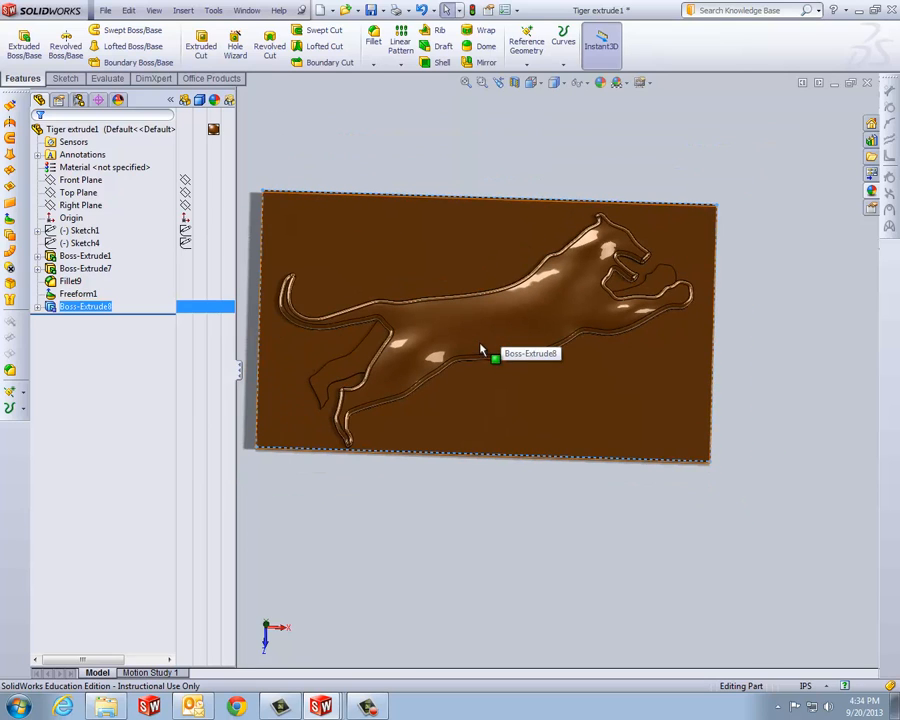
pyautogui.scroll(-2, 488, 350)
pyautogui.scroll(1, 460, 346)
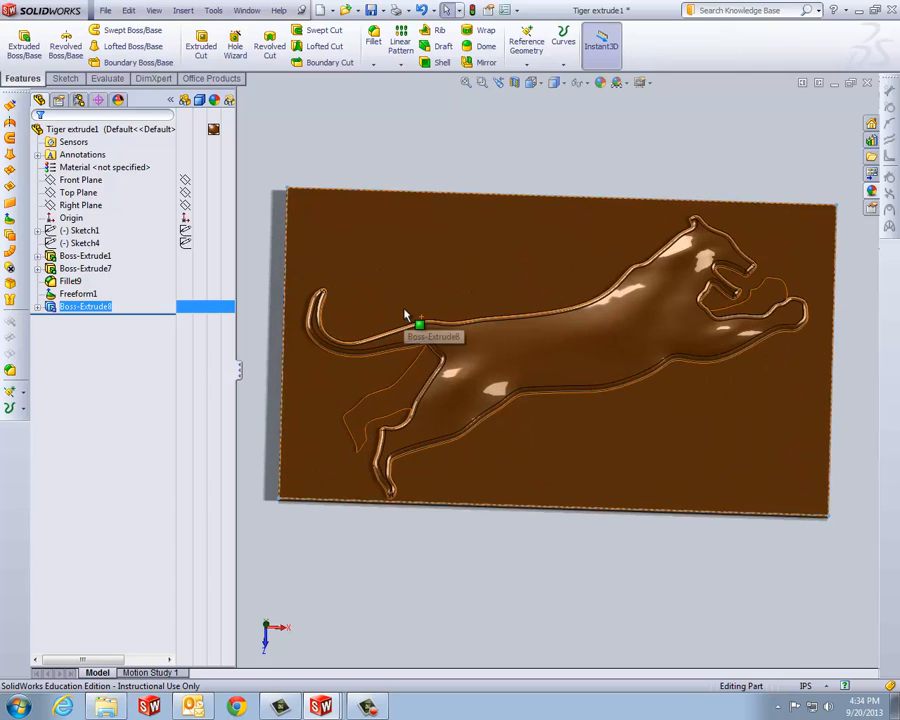
pyautogui.moveTo(619, 424); pyautogui.dragTo(585, 317, button='middle')
pyautogui.scroll(-3, 672, 395)
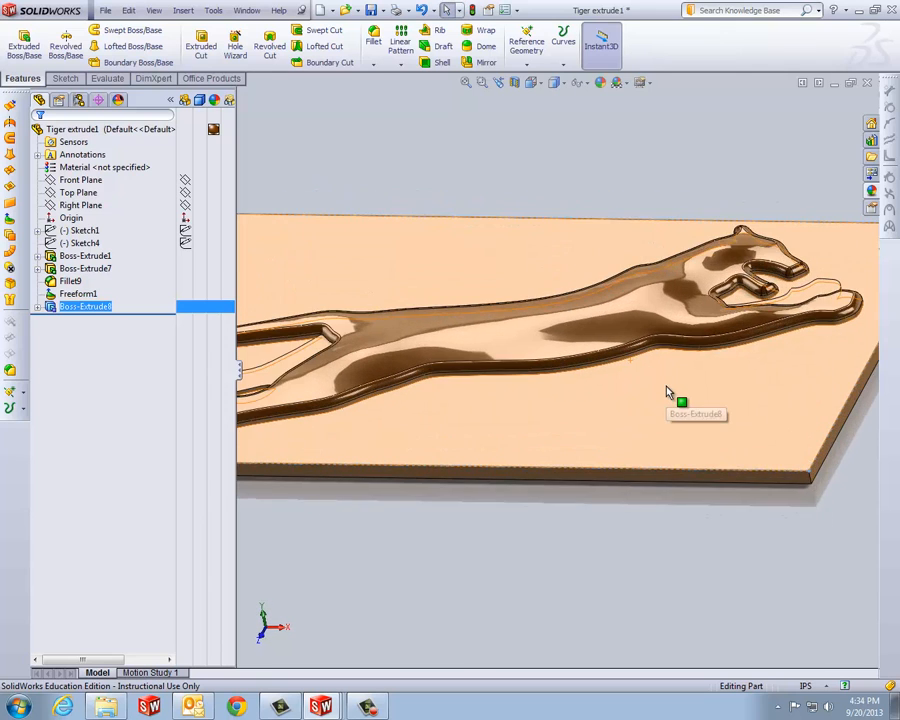
pyautogui.scroll(4, 670, 392)
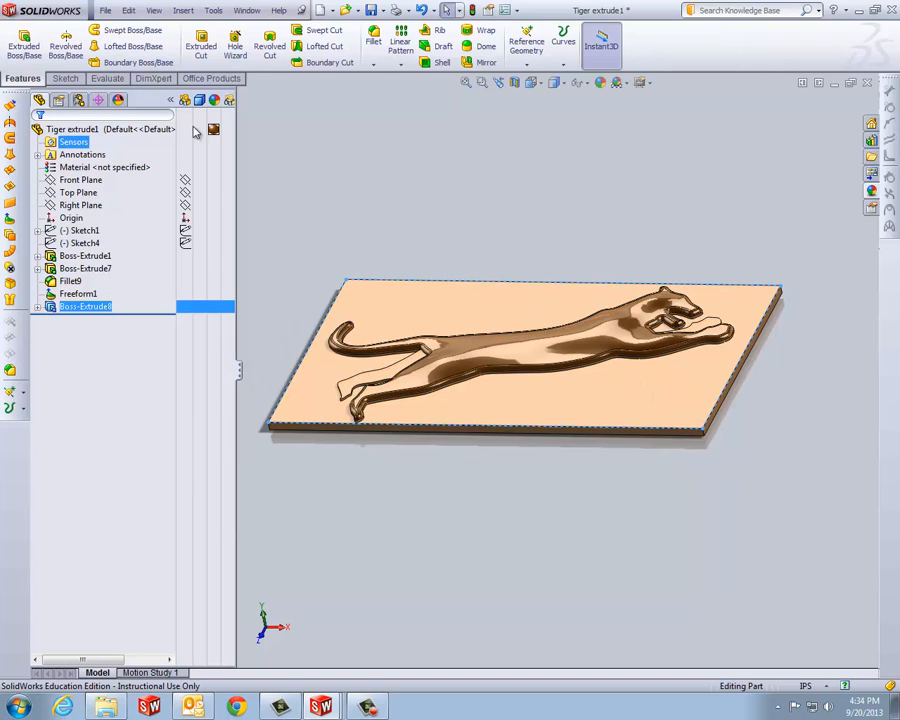
# Save the tiger relief part under its existing file name.
pyautogui.click(105, 10)
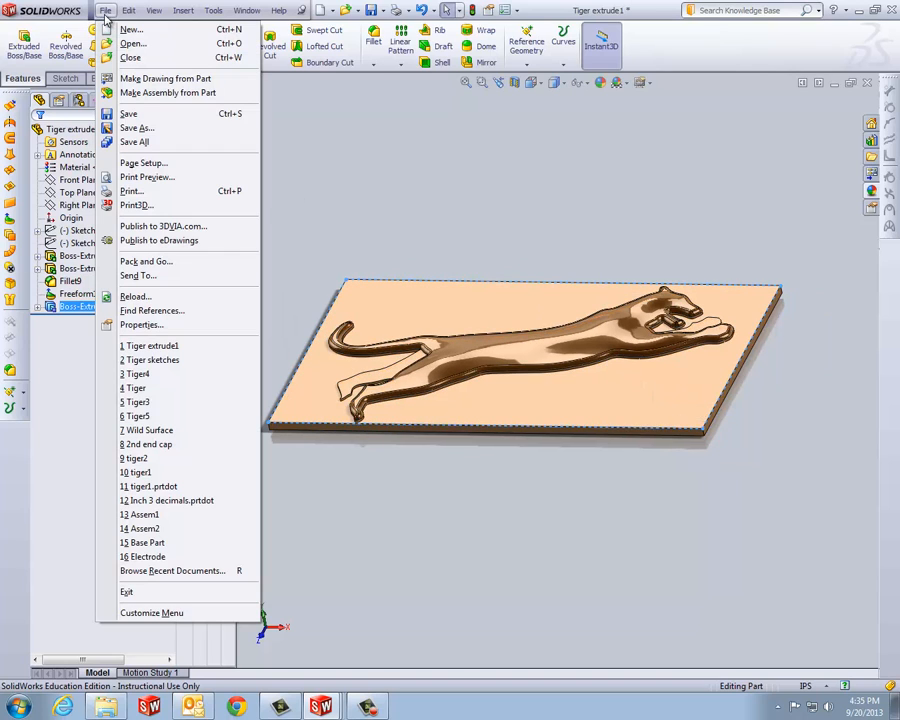
pyautogui.click(138, 116)
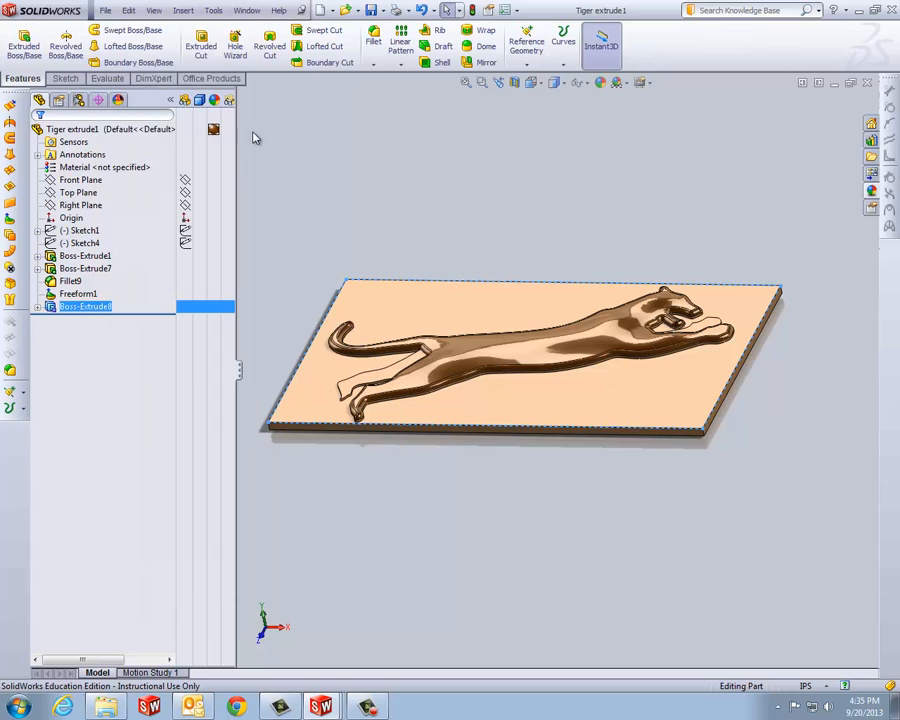